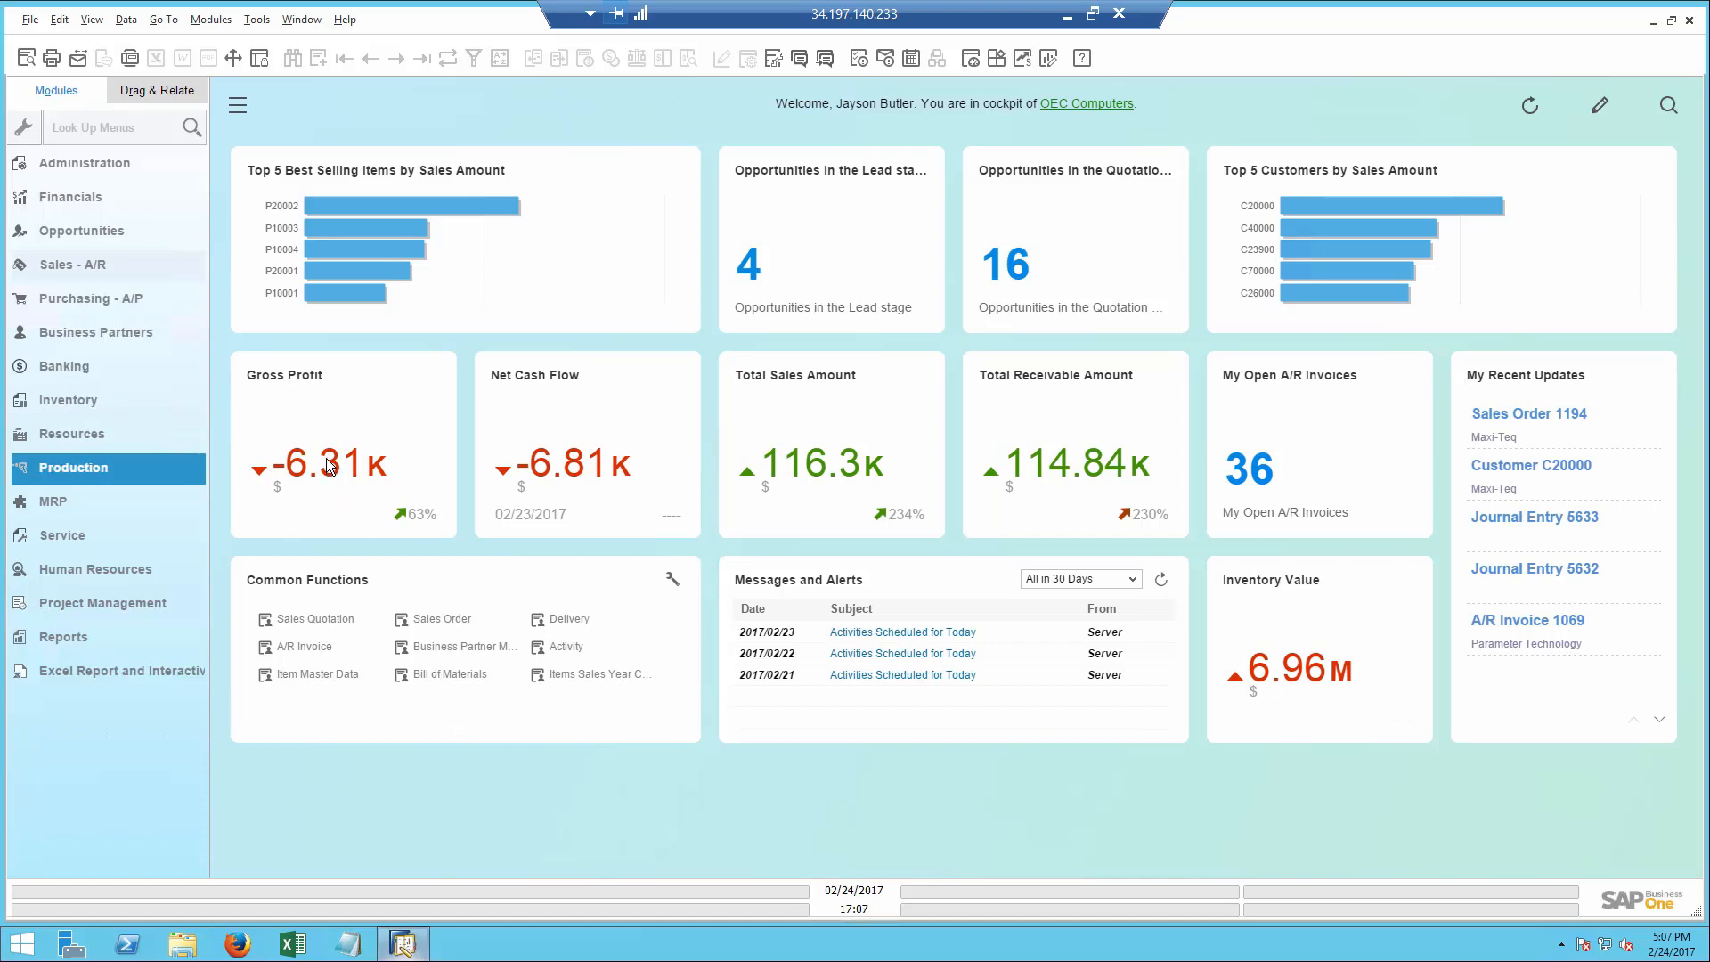
- From the opportunities in the Quotation stage, open the New printers opportunity for Microchips and its linked sales quotation from the stages
mouse_move(327, 458)
mouse_move(274, 460)
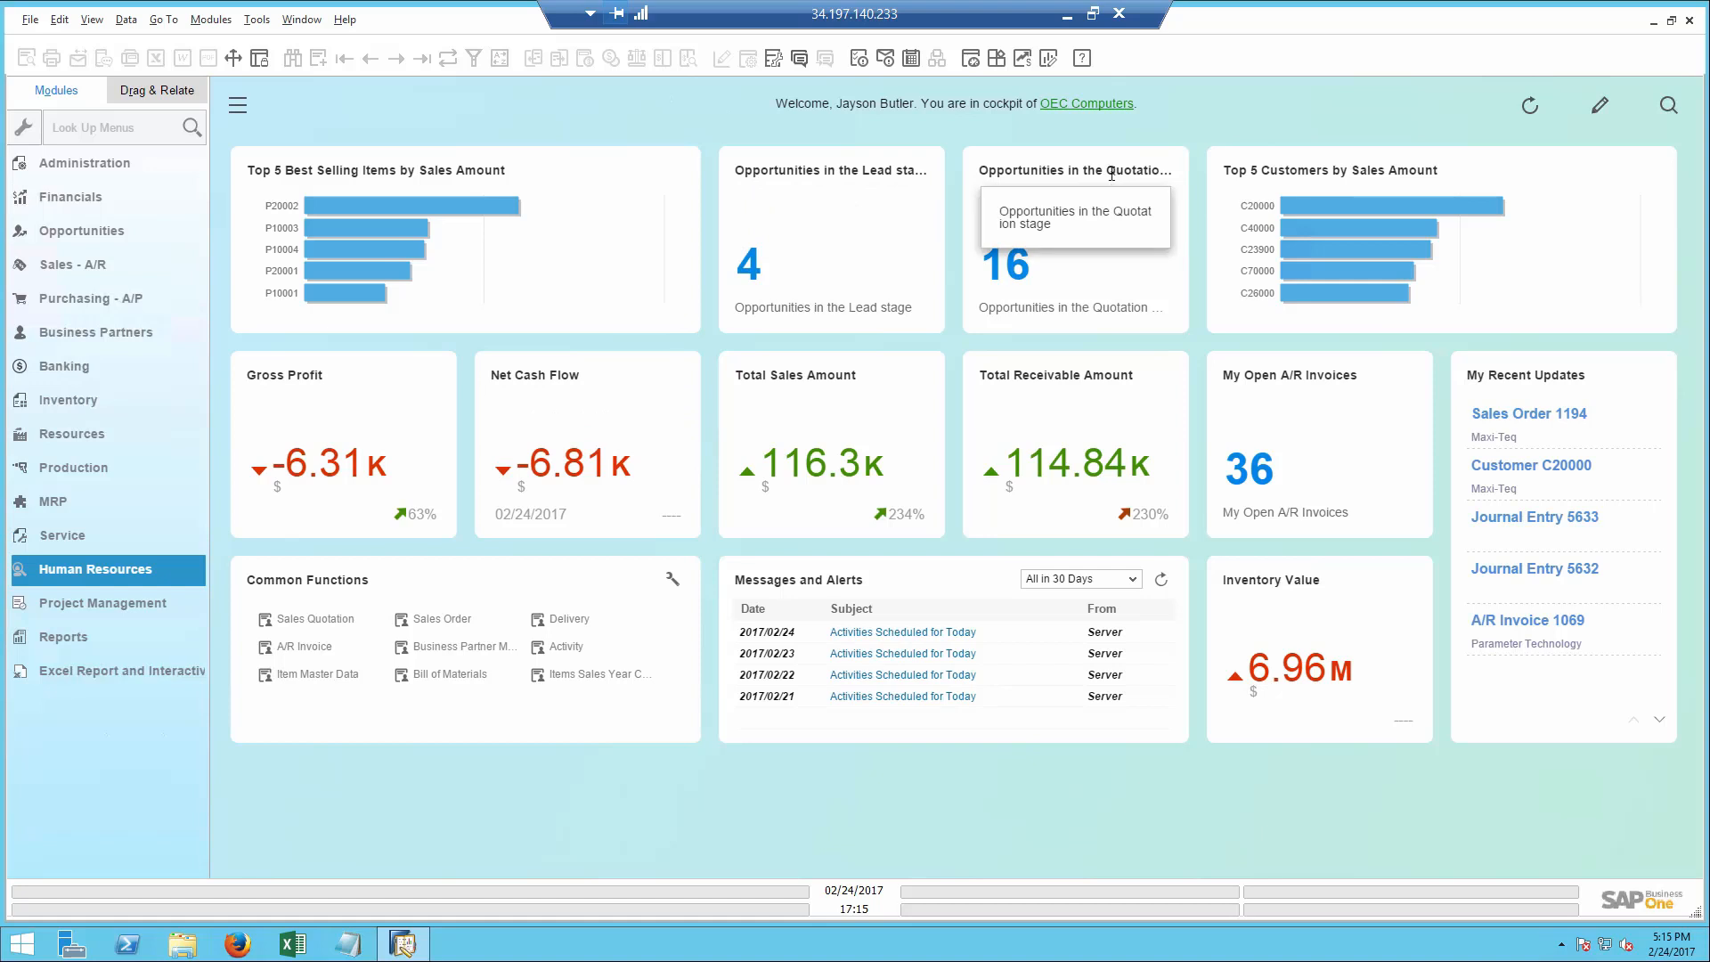
left_click(1015, 274)
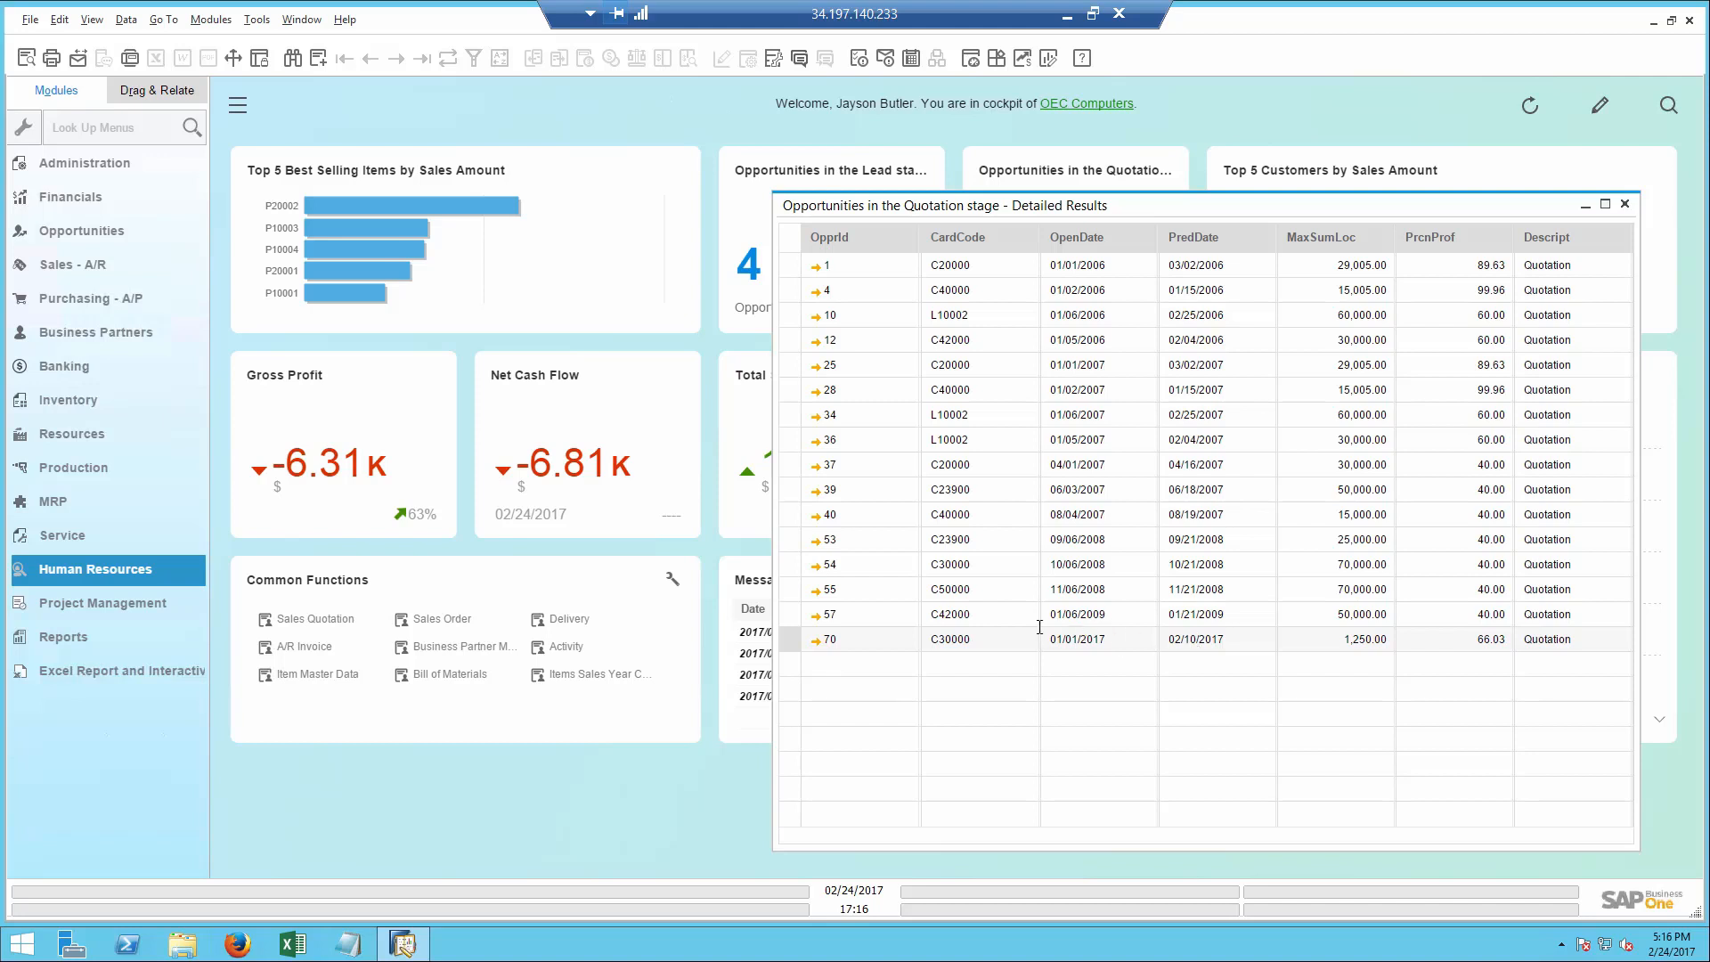
left_click(816, 639)
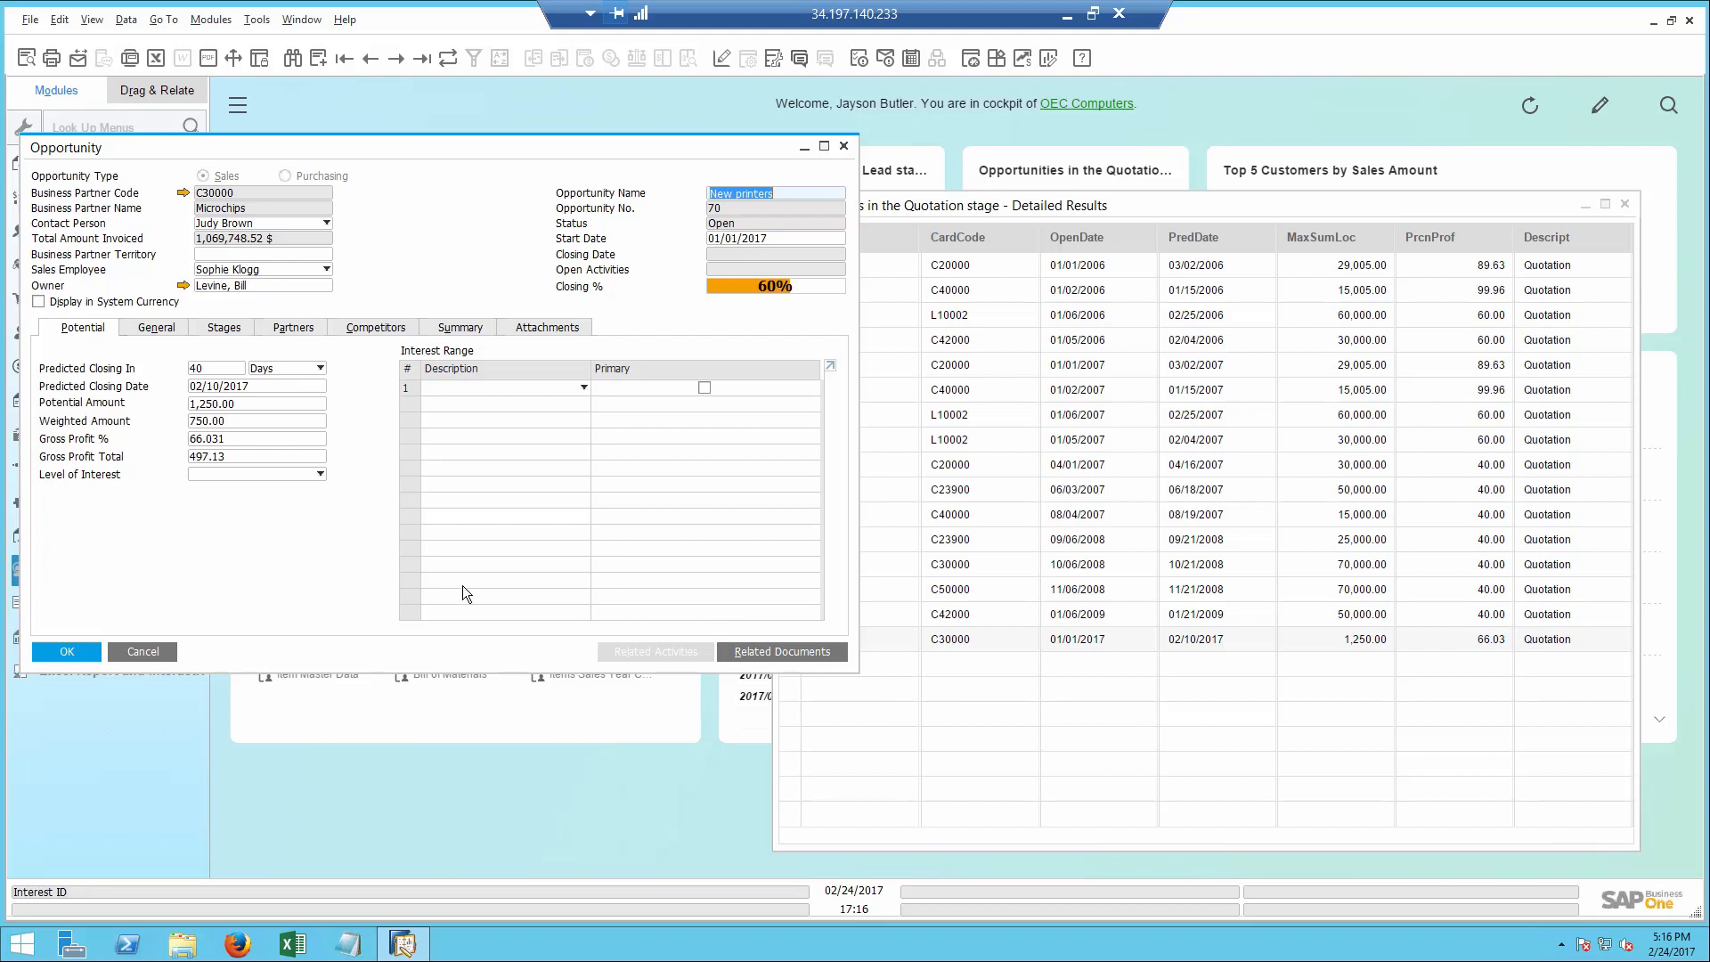
left_click(228, 328)
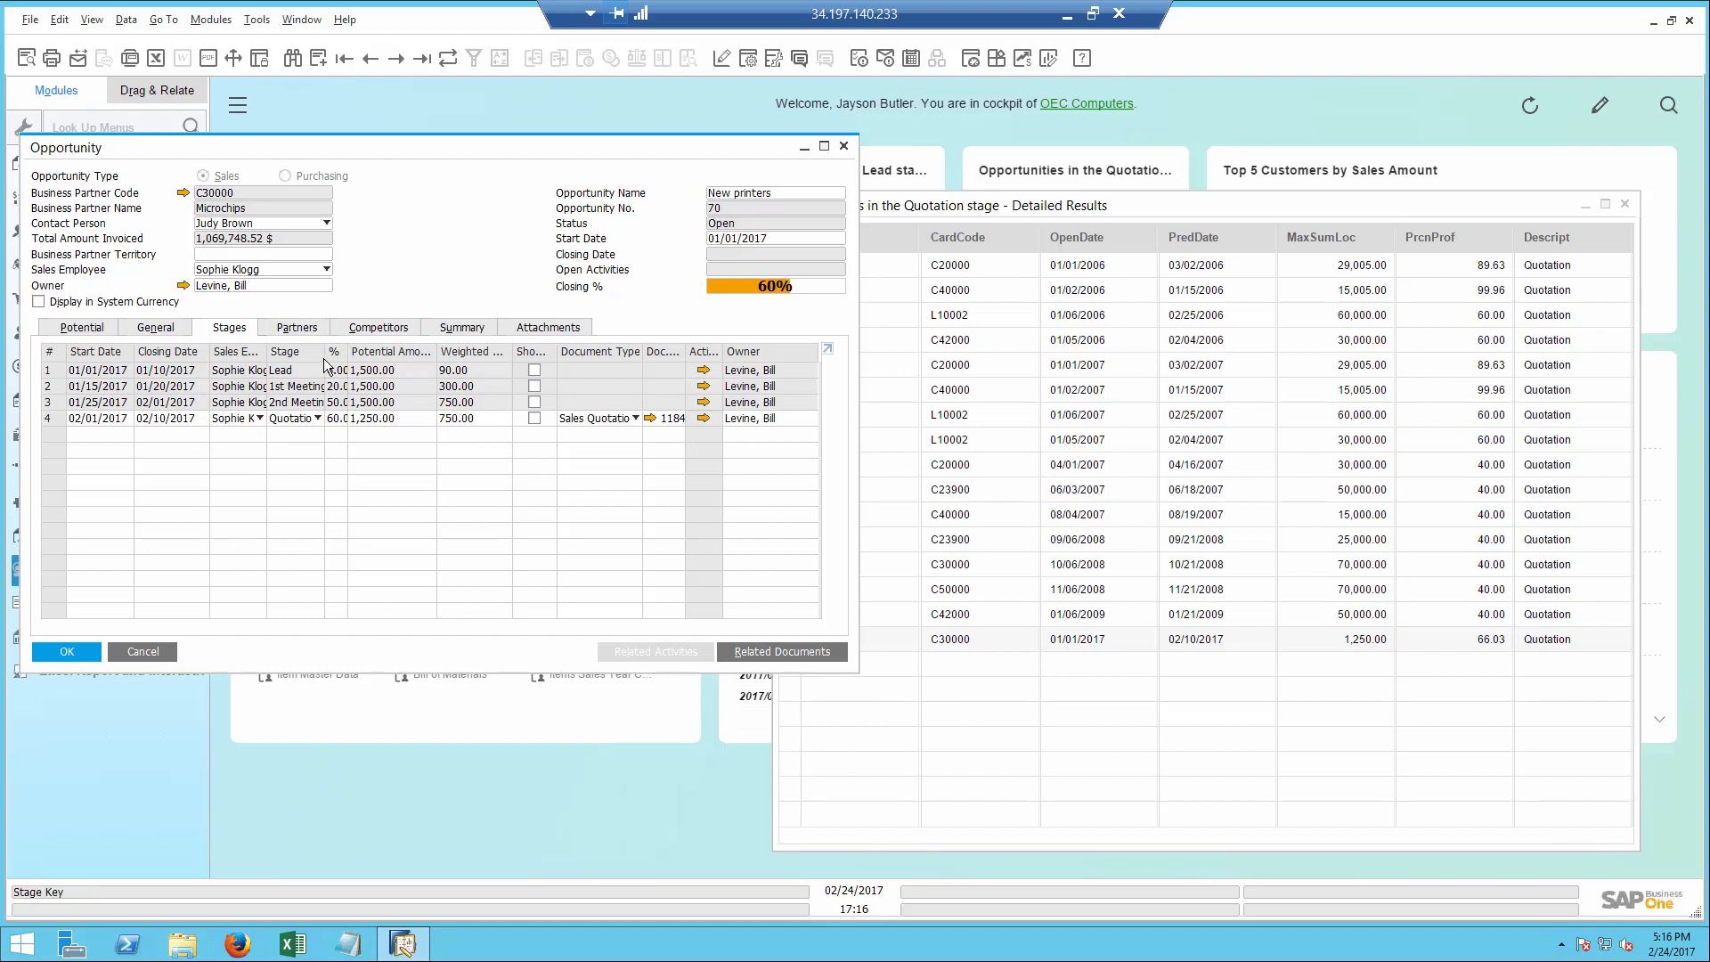
left_click(650, 418)
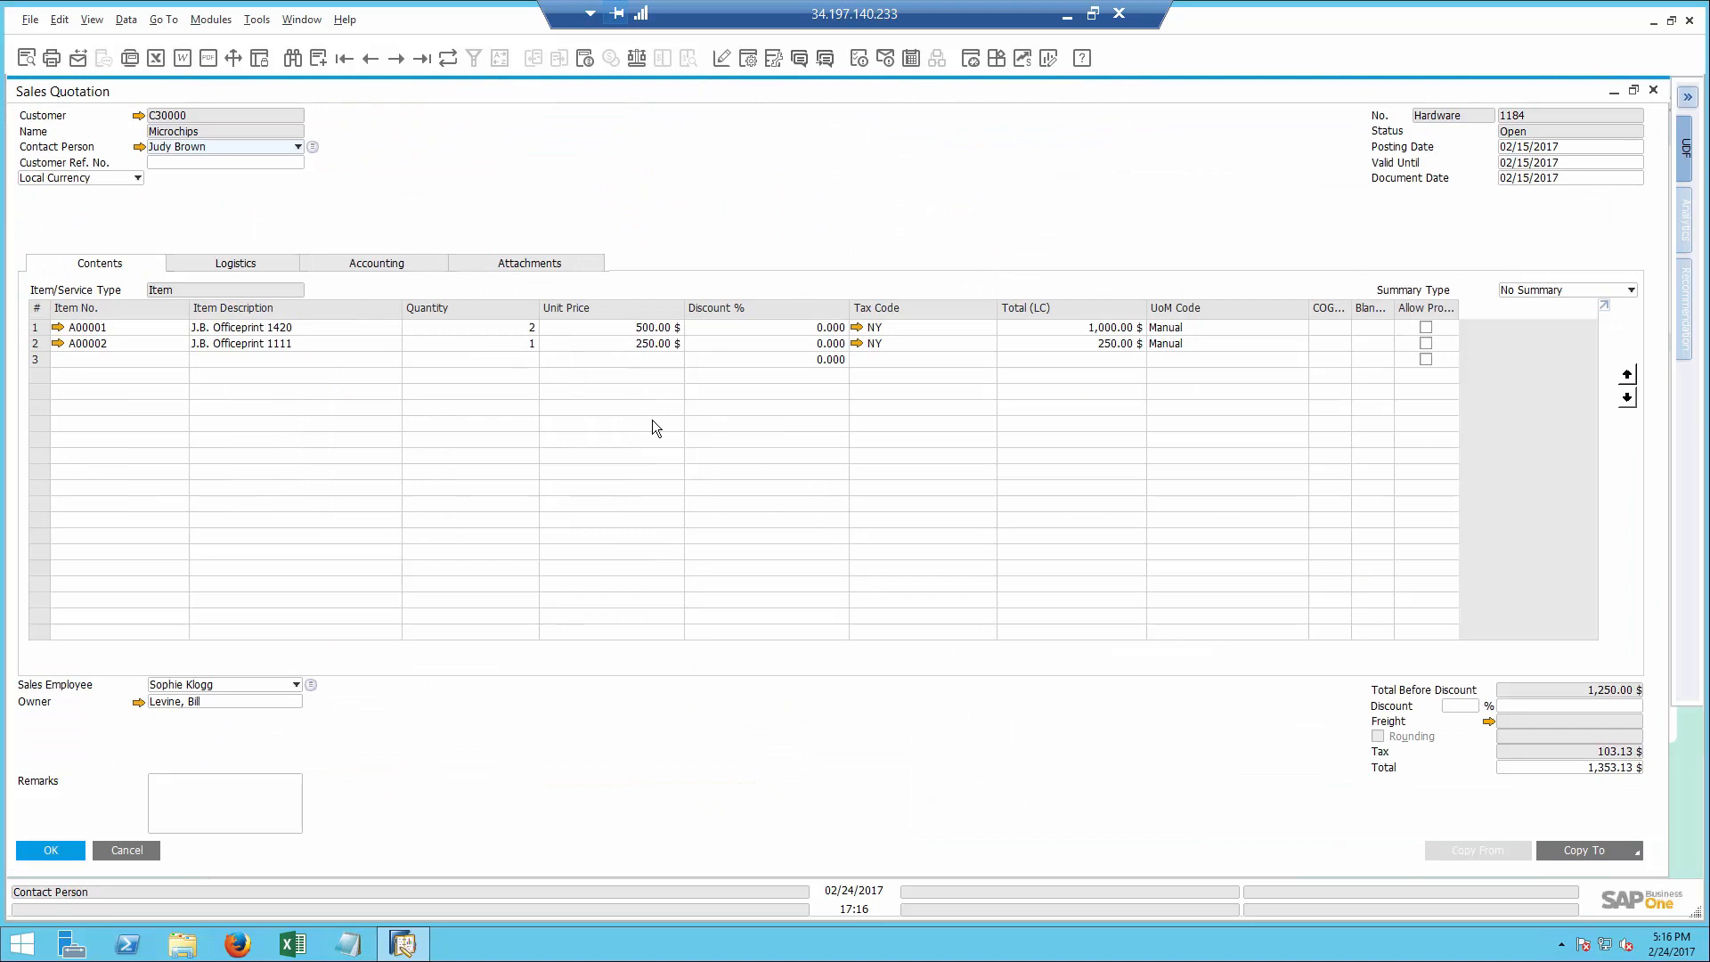
- Find the quotation's sales employee in the internal user list and start a chat conversation with that colleague
left_click(801, 58)
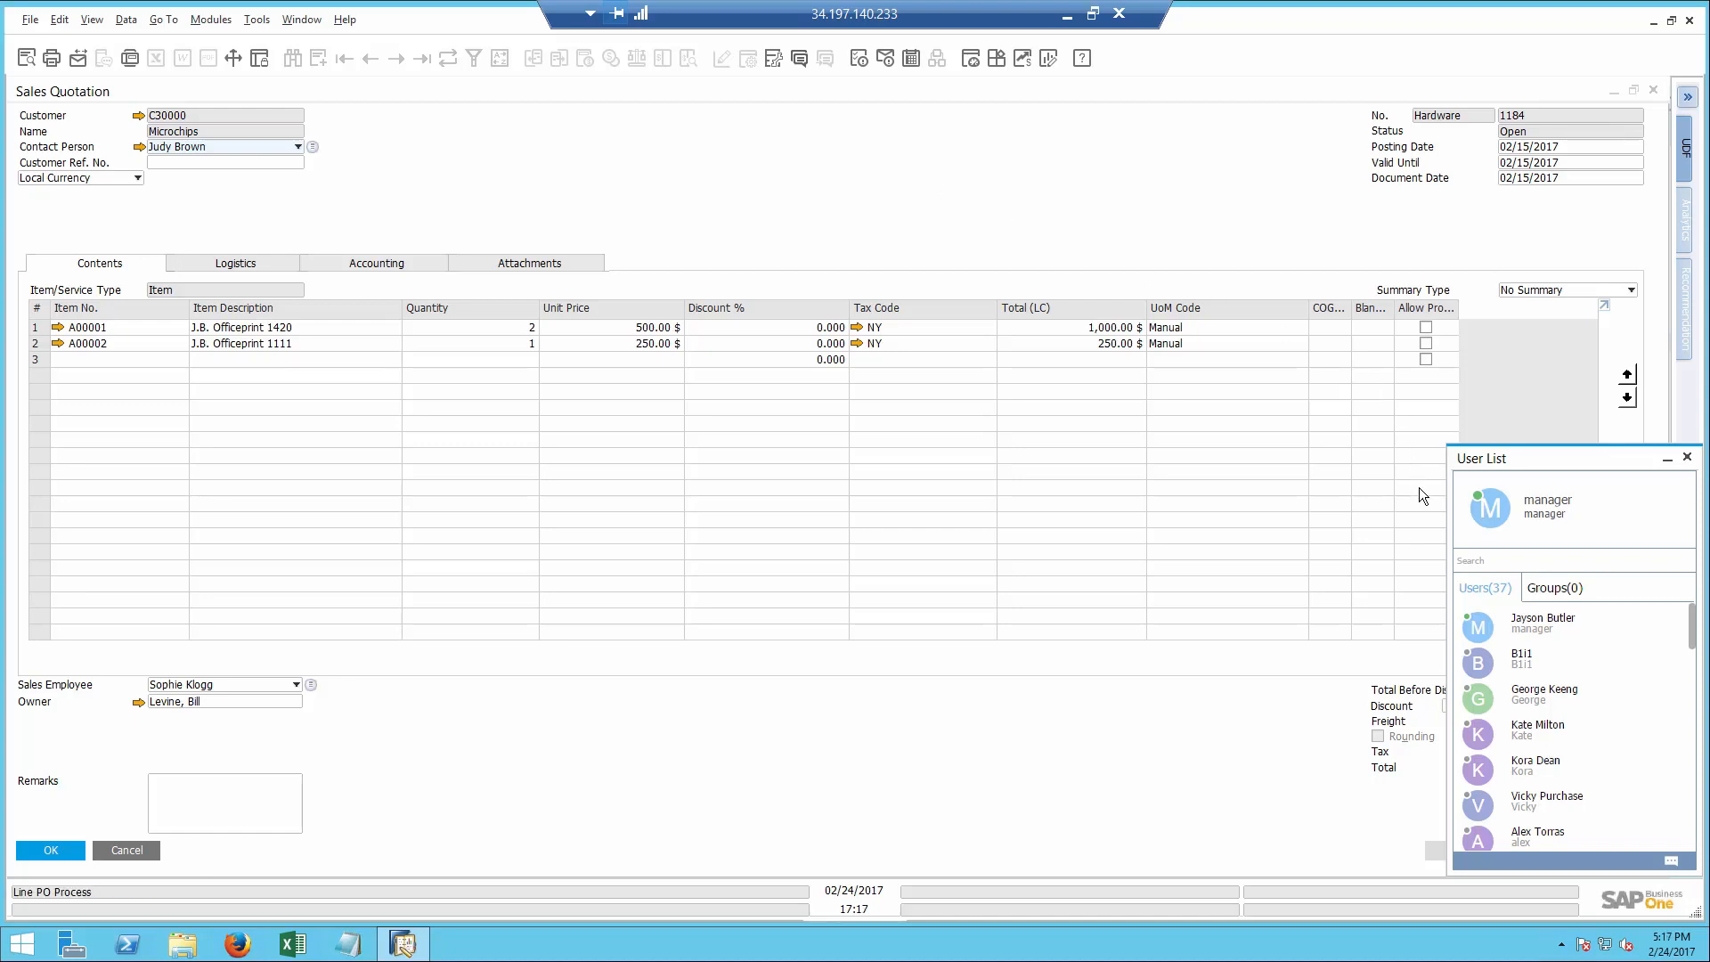
left_click(1558, 590)
left_click(1486, 589)
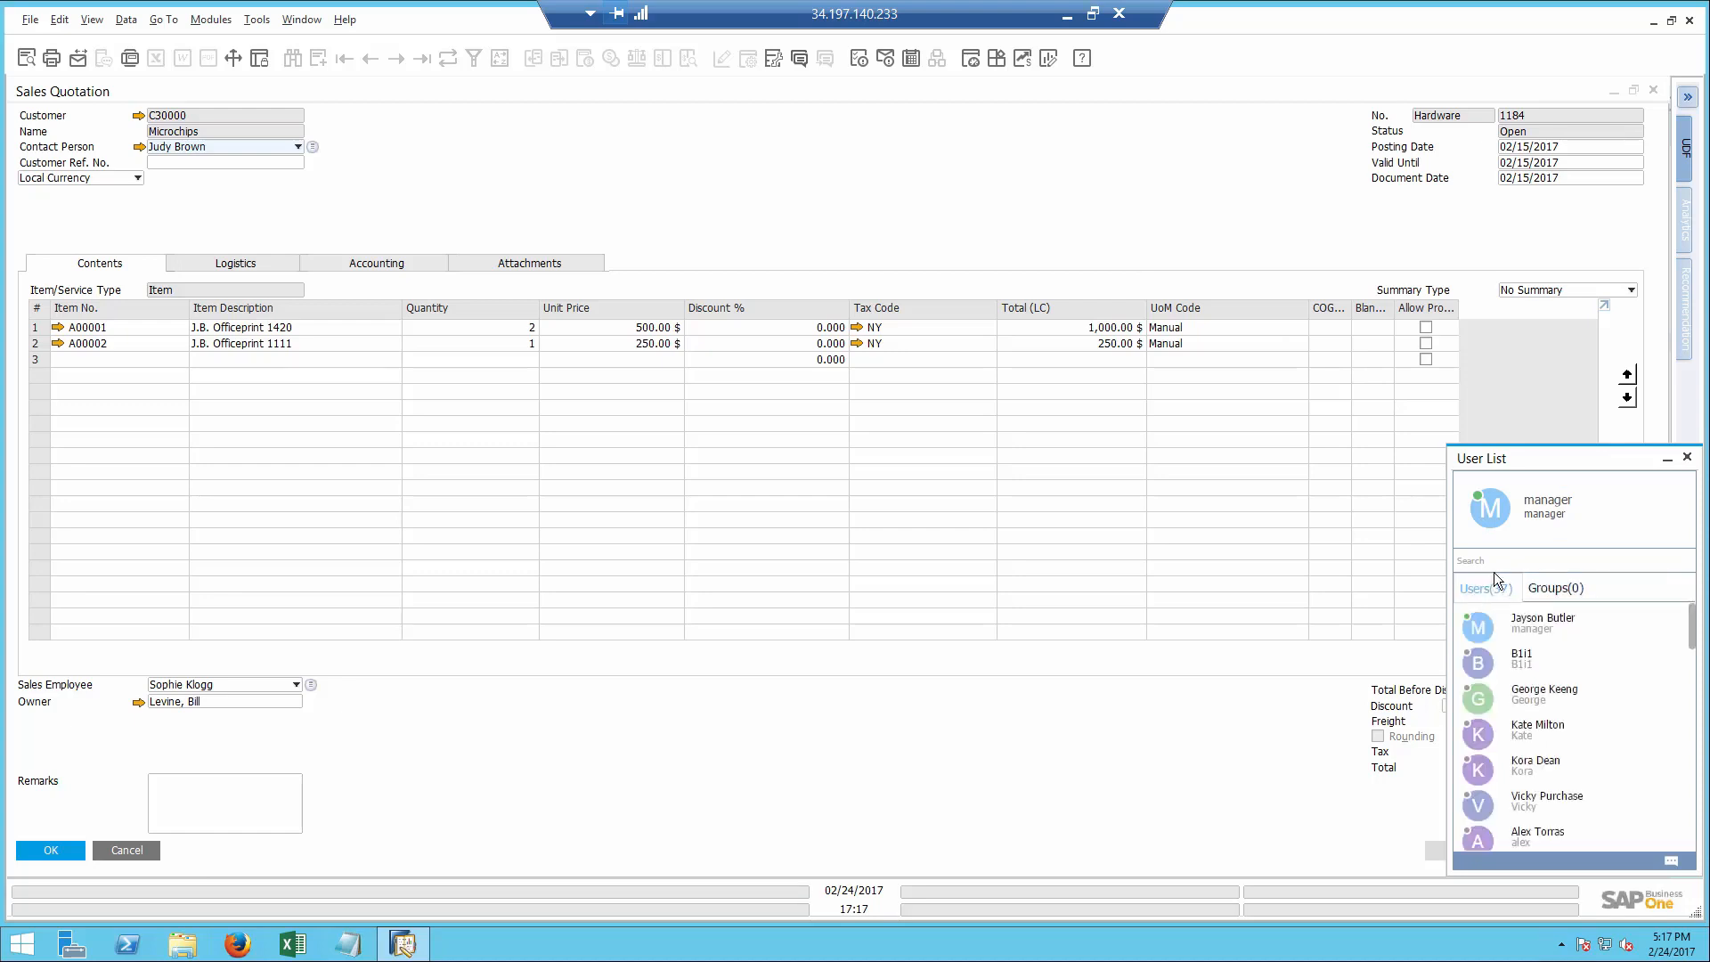
left_click(1495, 561)
type("sop")
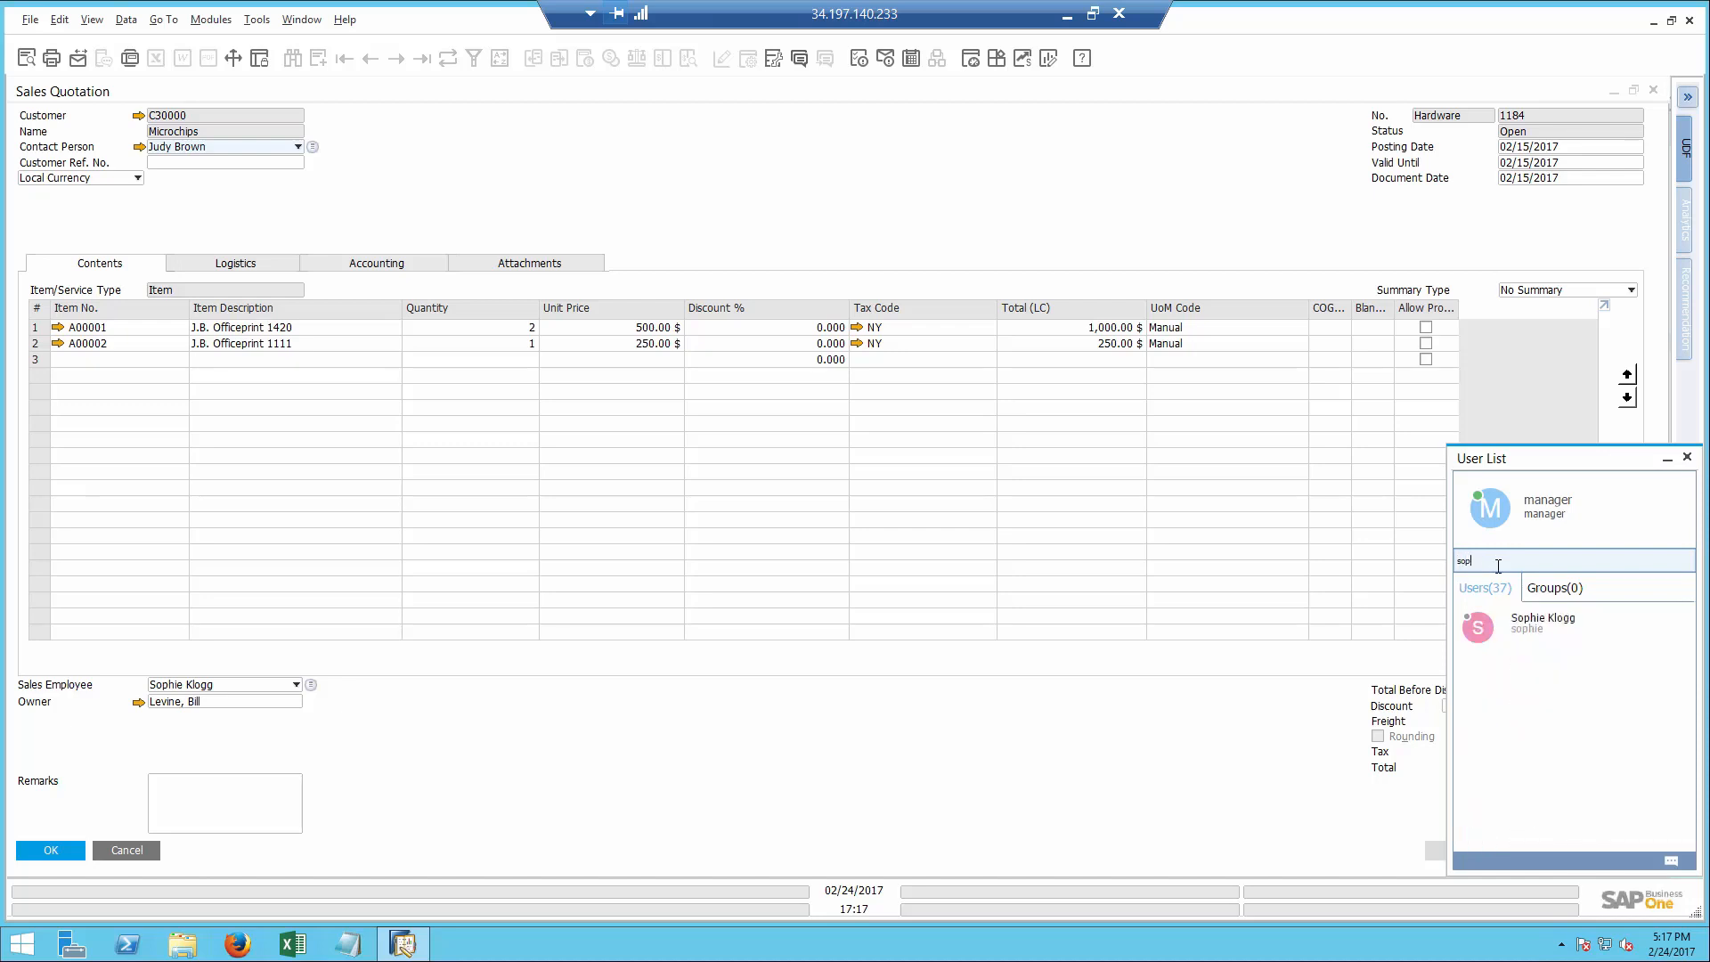
double_click(1543, 623)
left_click(881, 597)
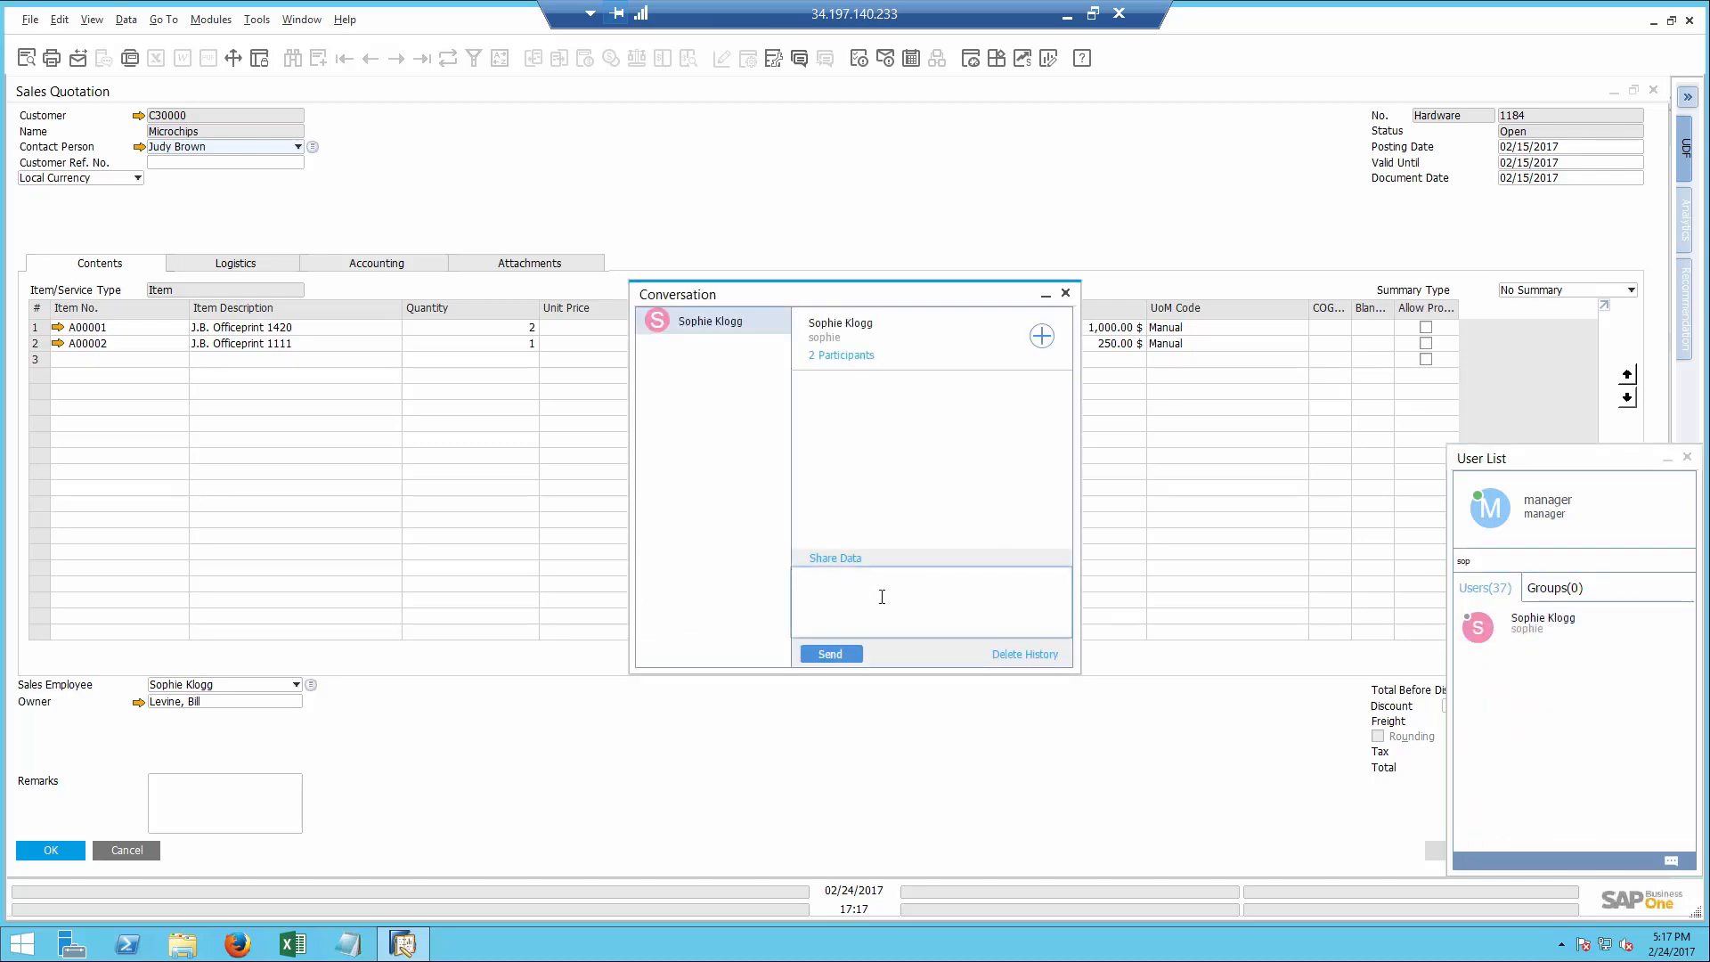
- Draft the chat message "Please follow up on" and insert a link to the open sales quotation
type("Please follow up on")
left_click(684, 233)
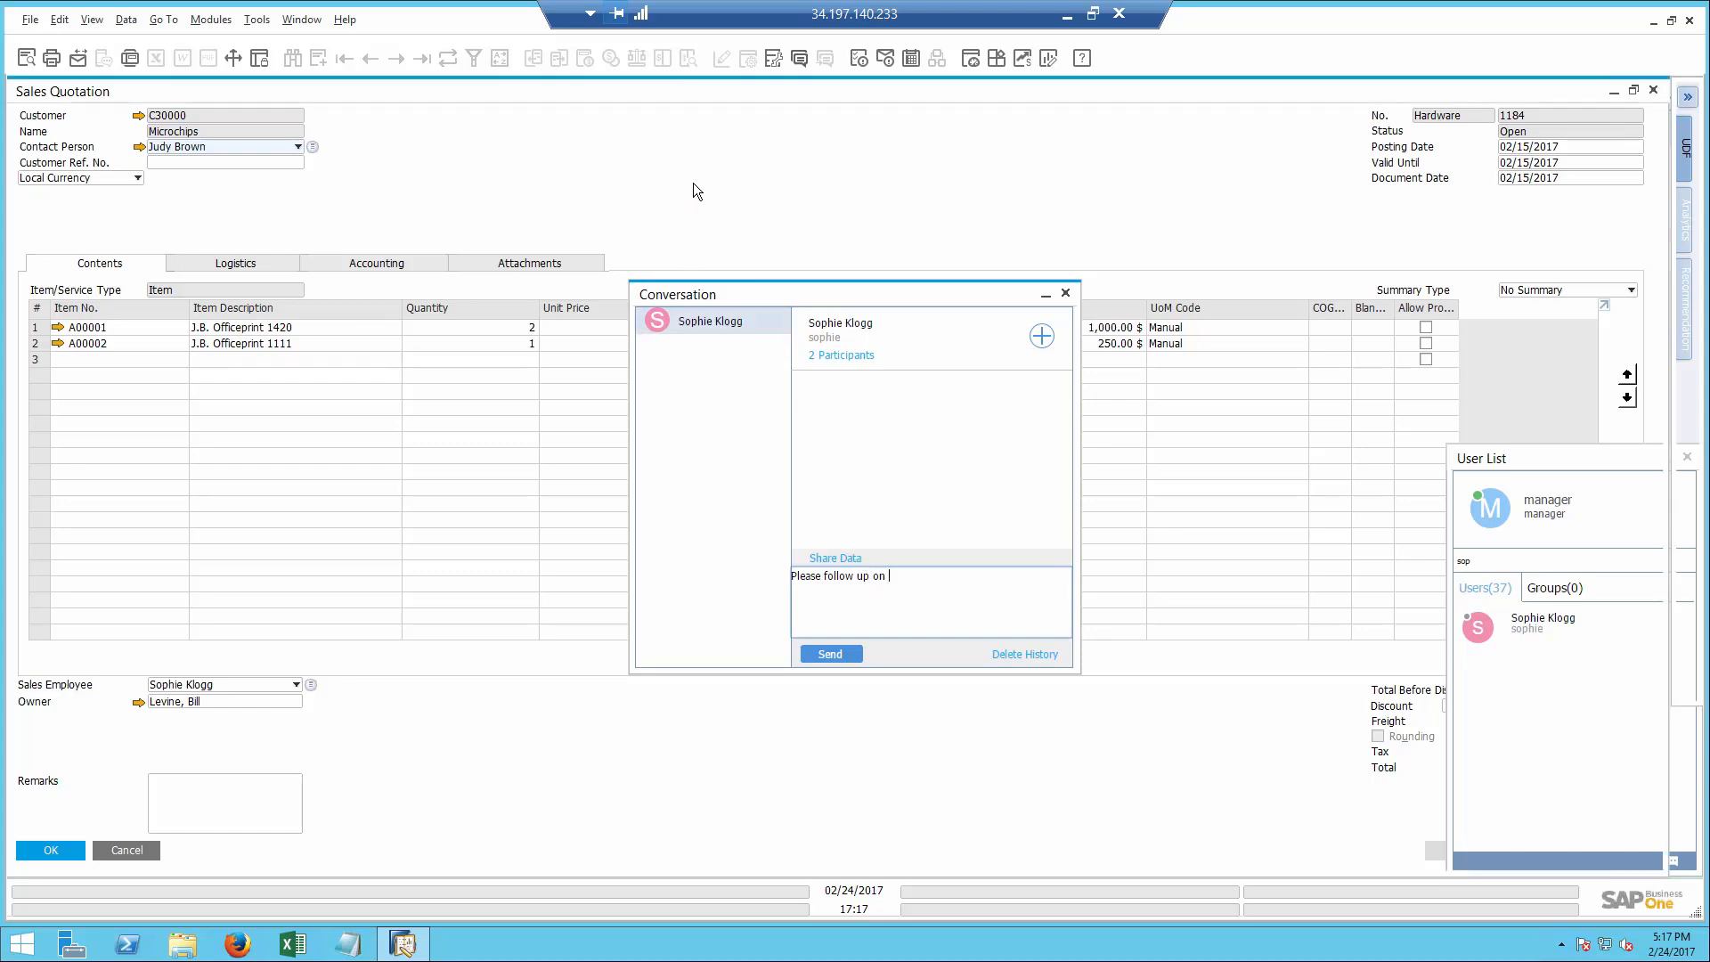
left_click(821, 59)
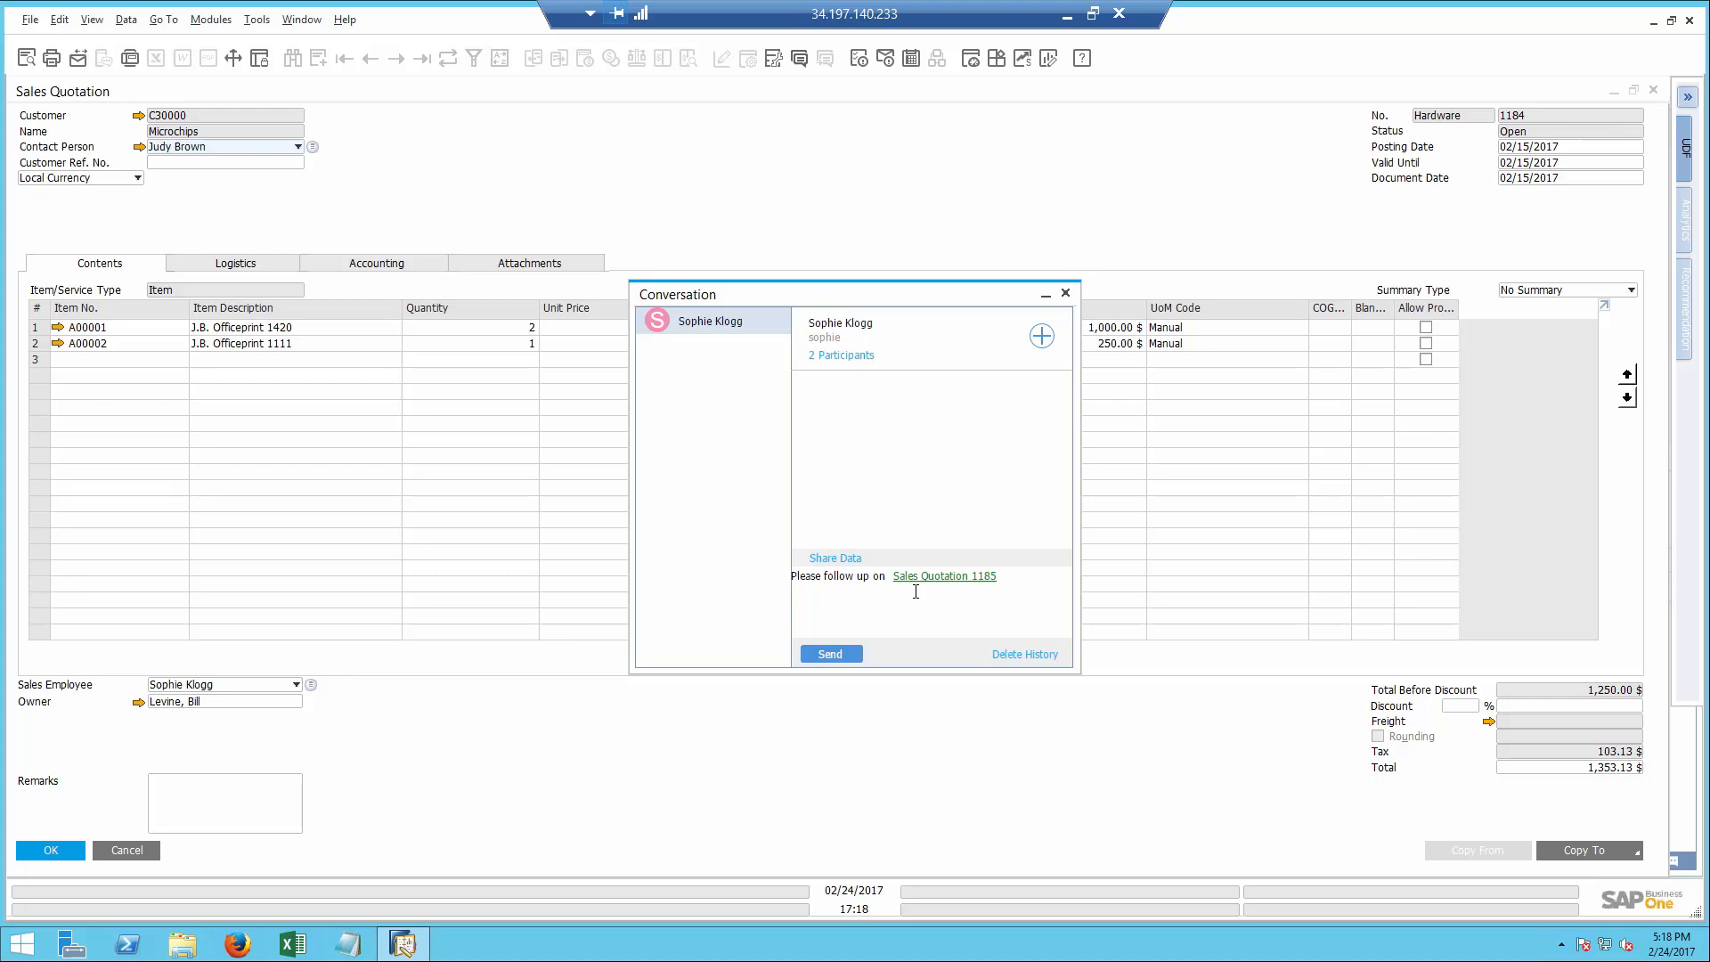
- Close the conversation, sales quotation, opportunity, detailed results and user list to return to the cockpit
left_click(1064, 293)
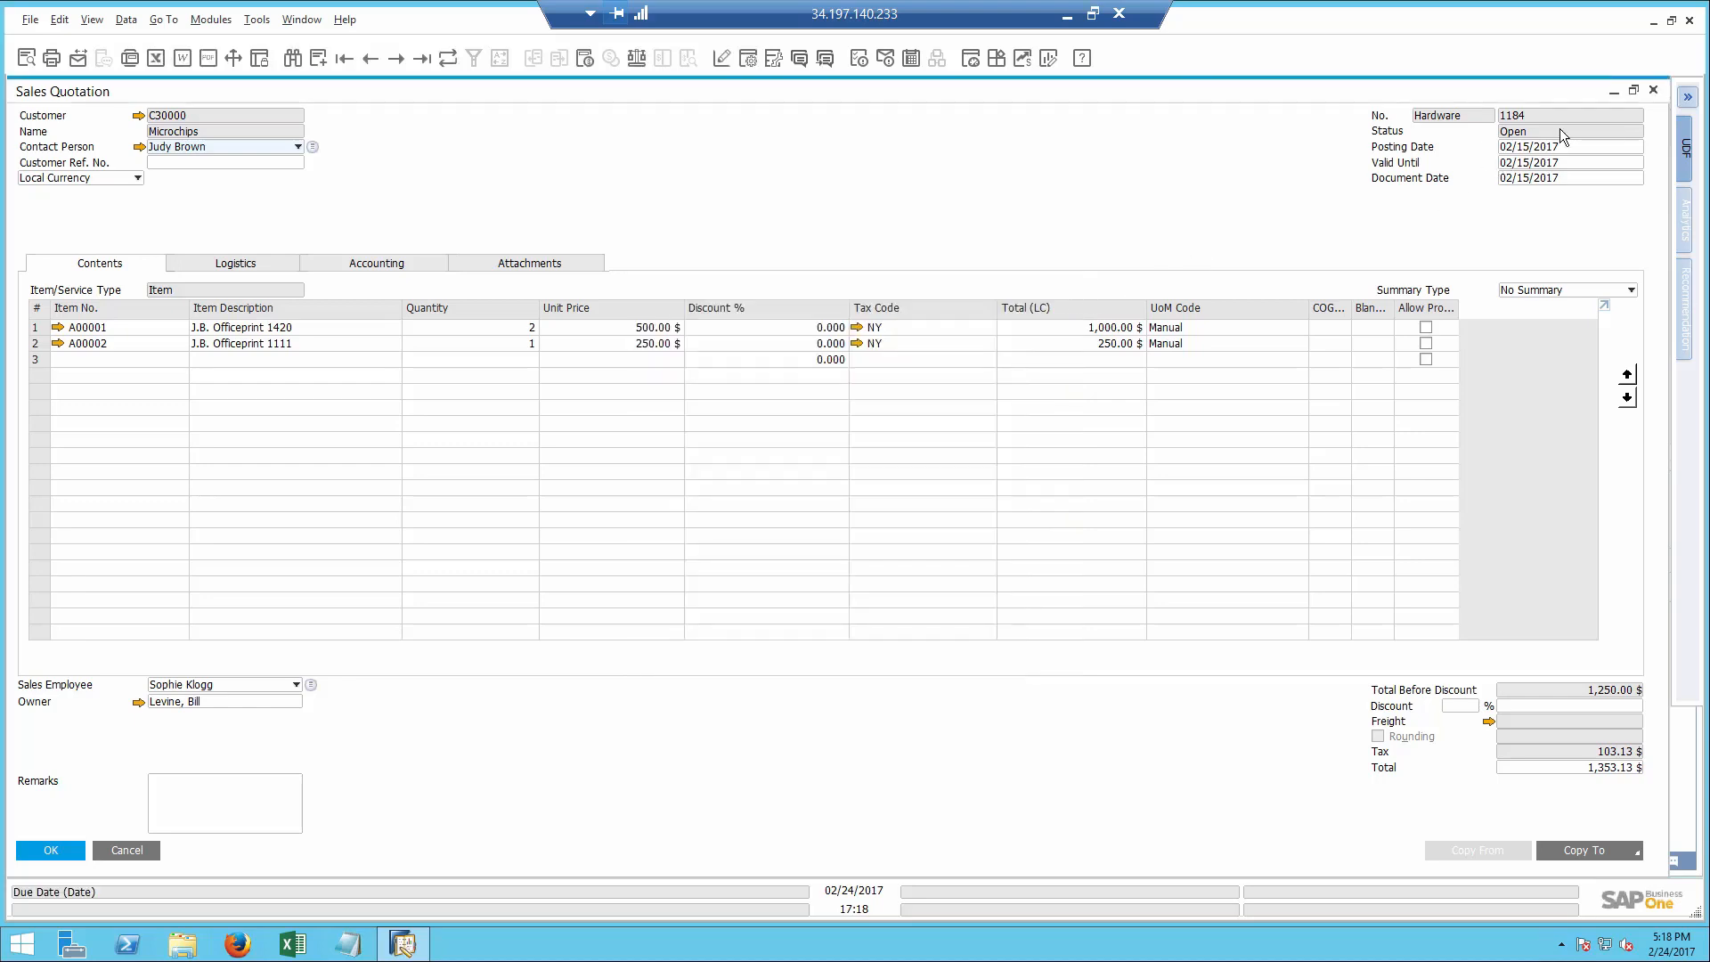
left_click(1652, 90)
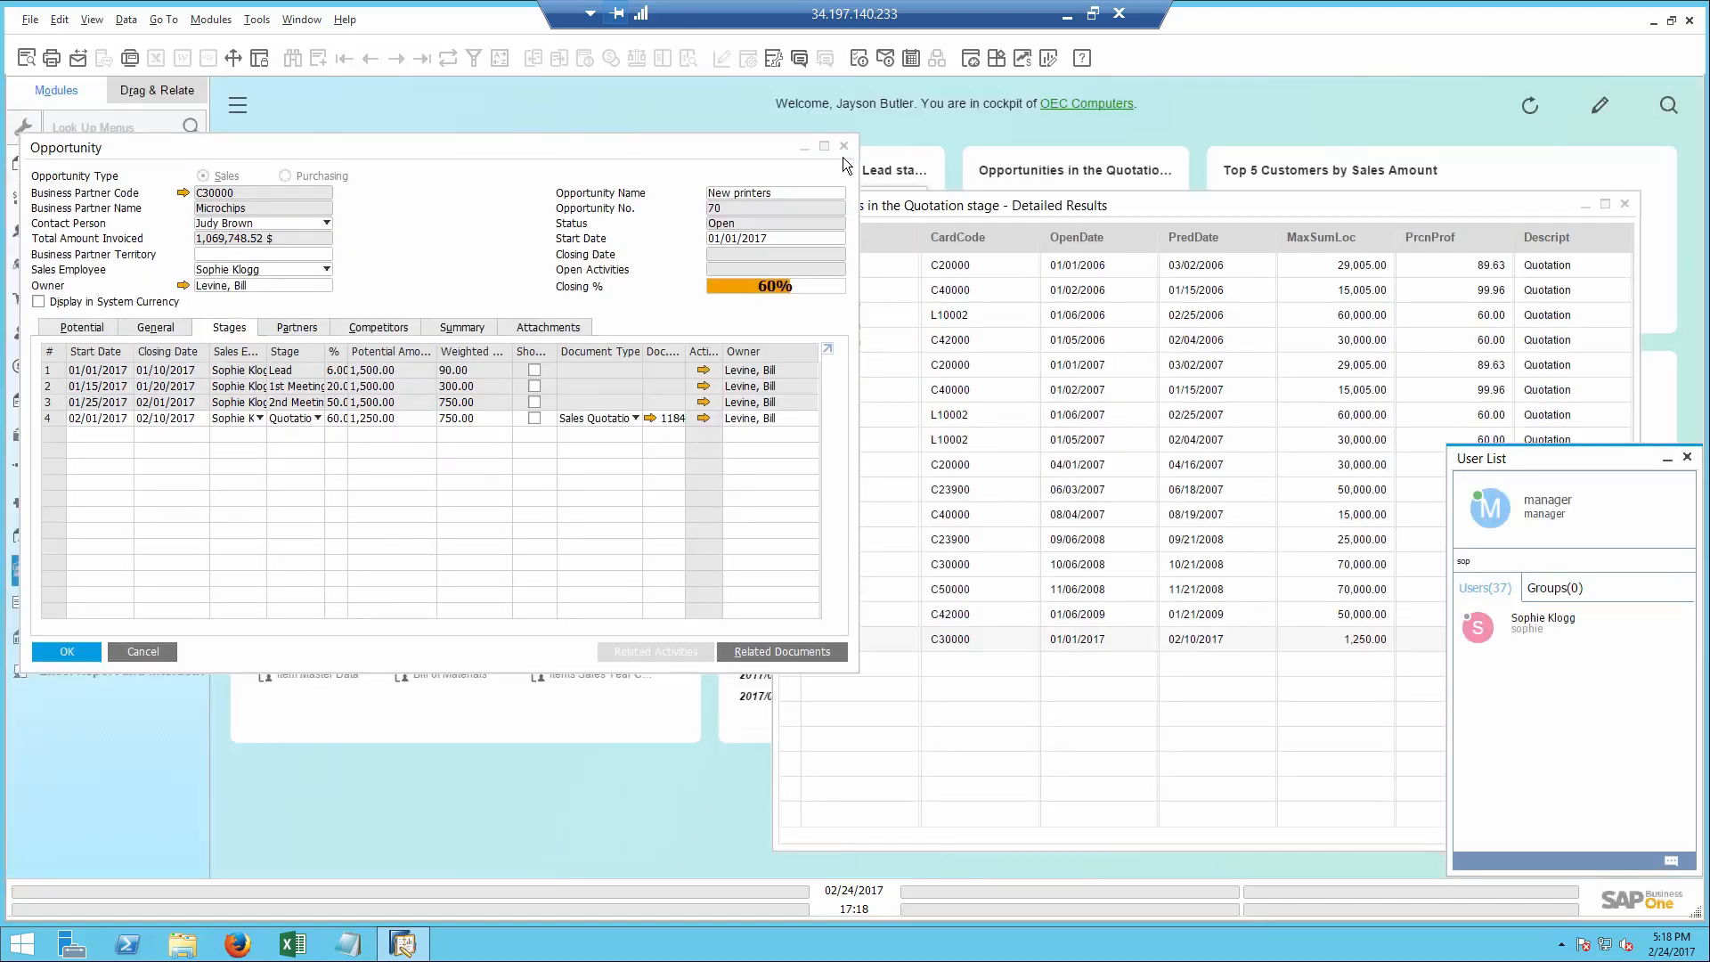
left_click(843, 145)
left_click(1624, 200)
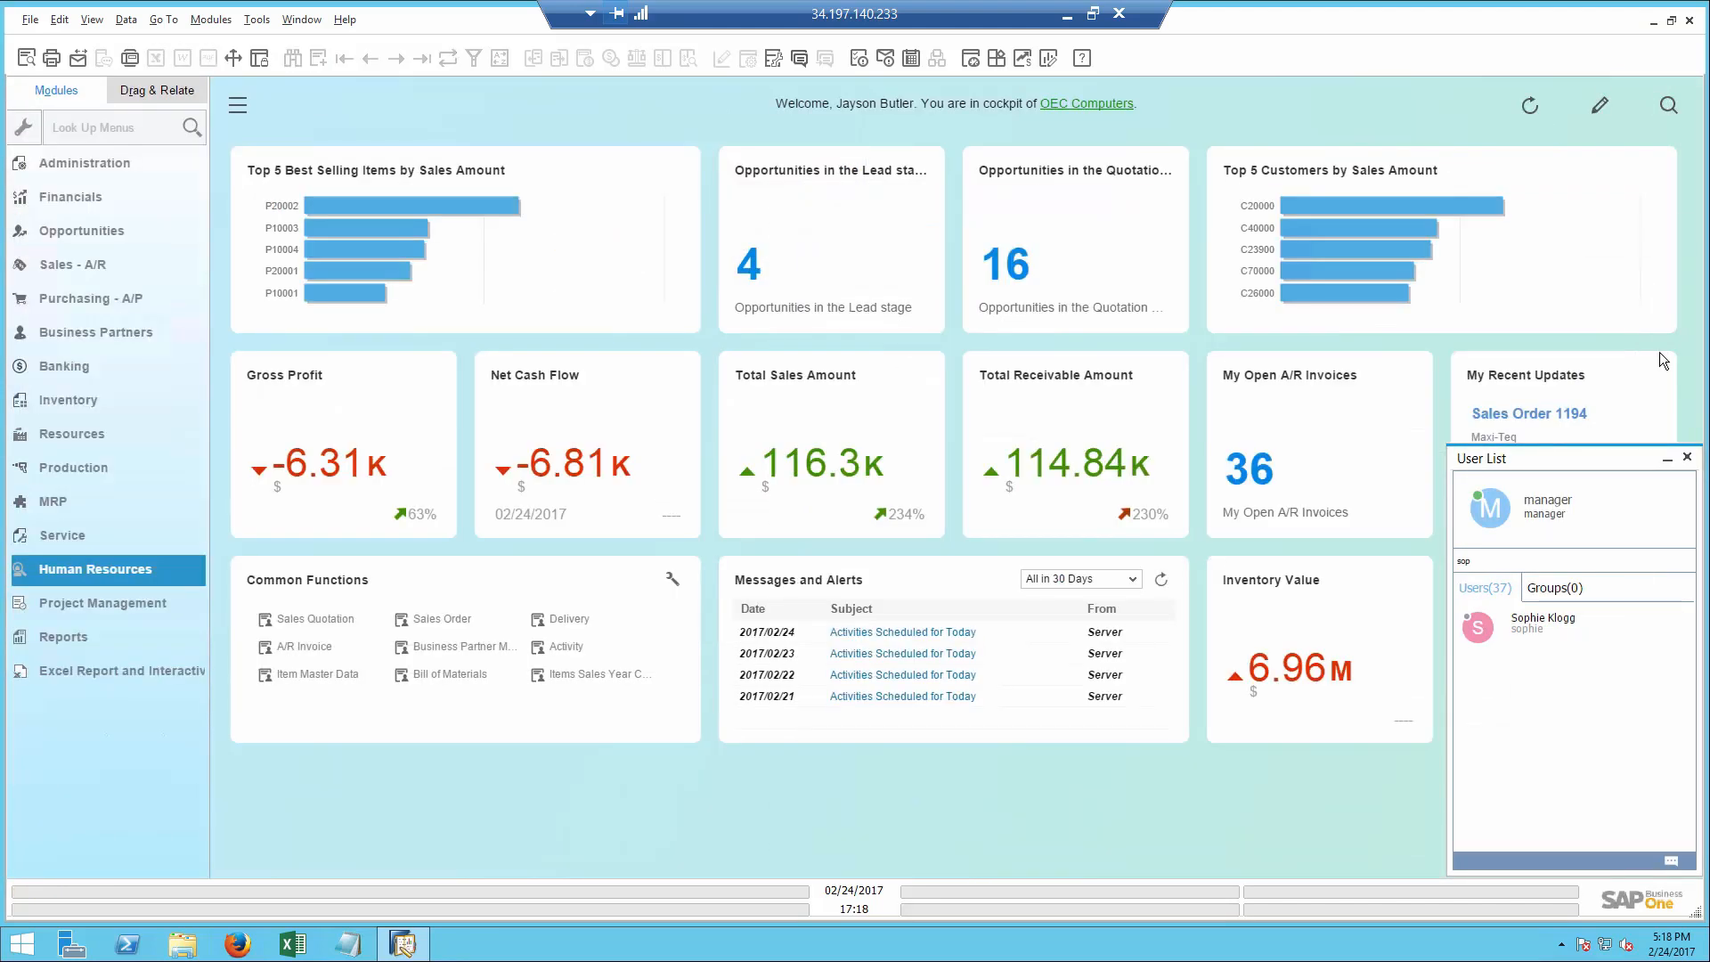
left_click(1686, 457)
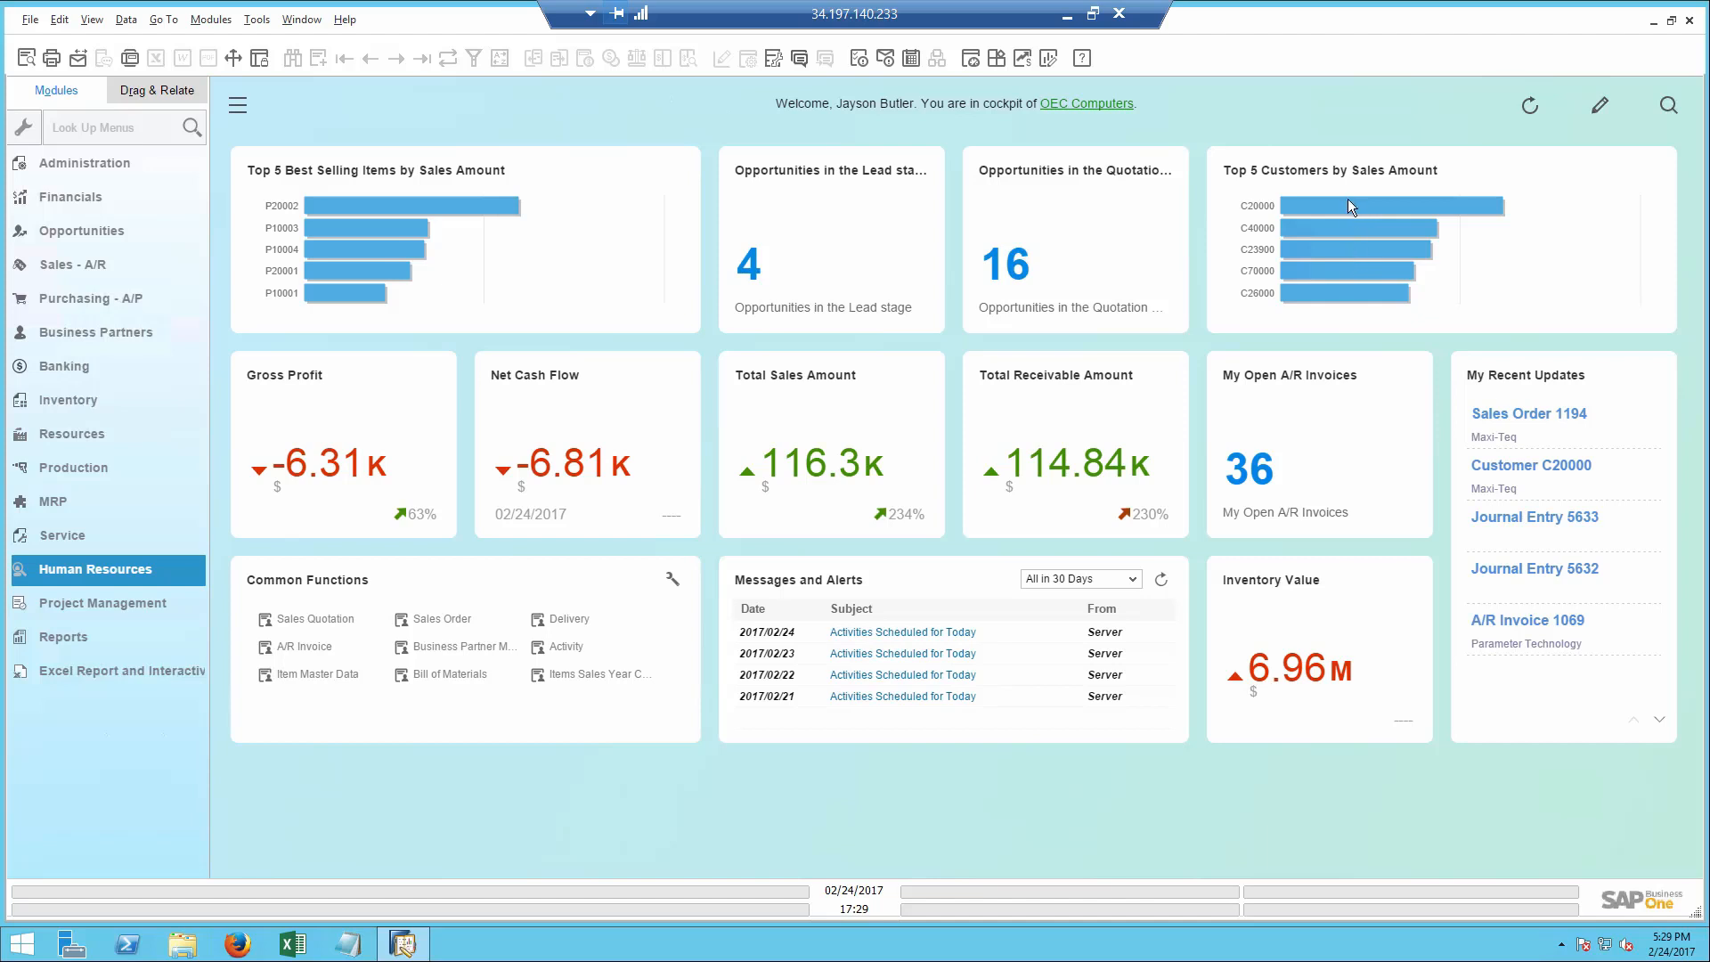
- Open the Customer 360 view for the highest-ranked customer in the Top 5 Customers by Sales Amount chart
mouse_move(1348, 206)
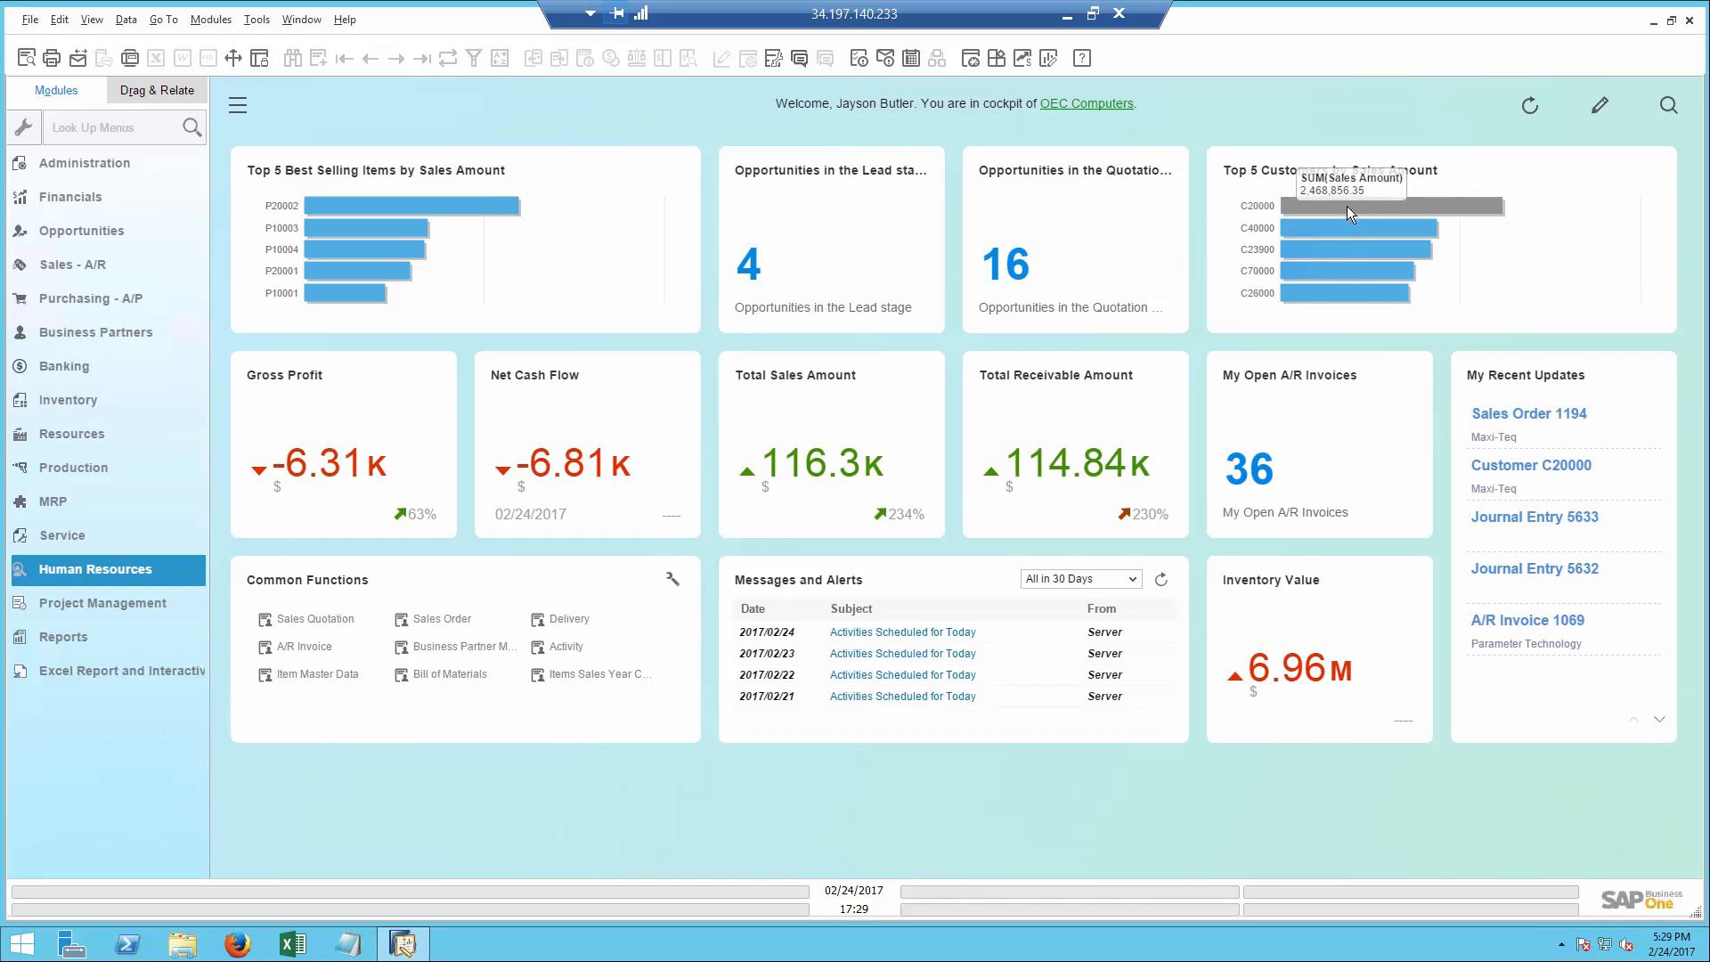
left_click(1346, 206)
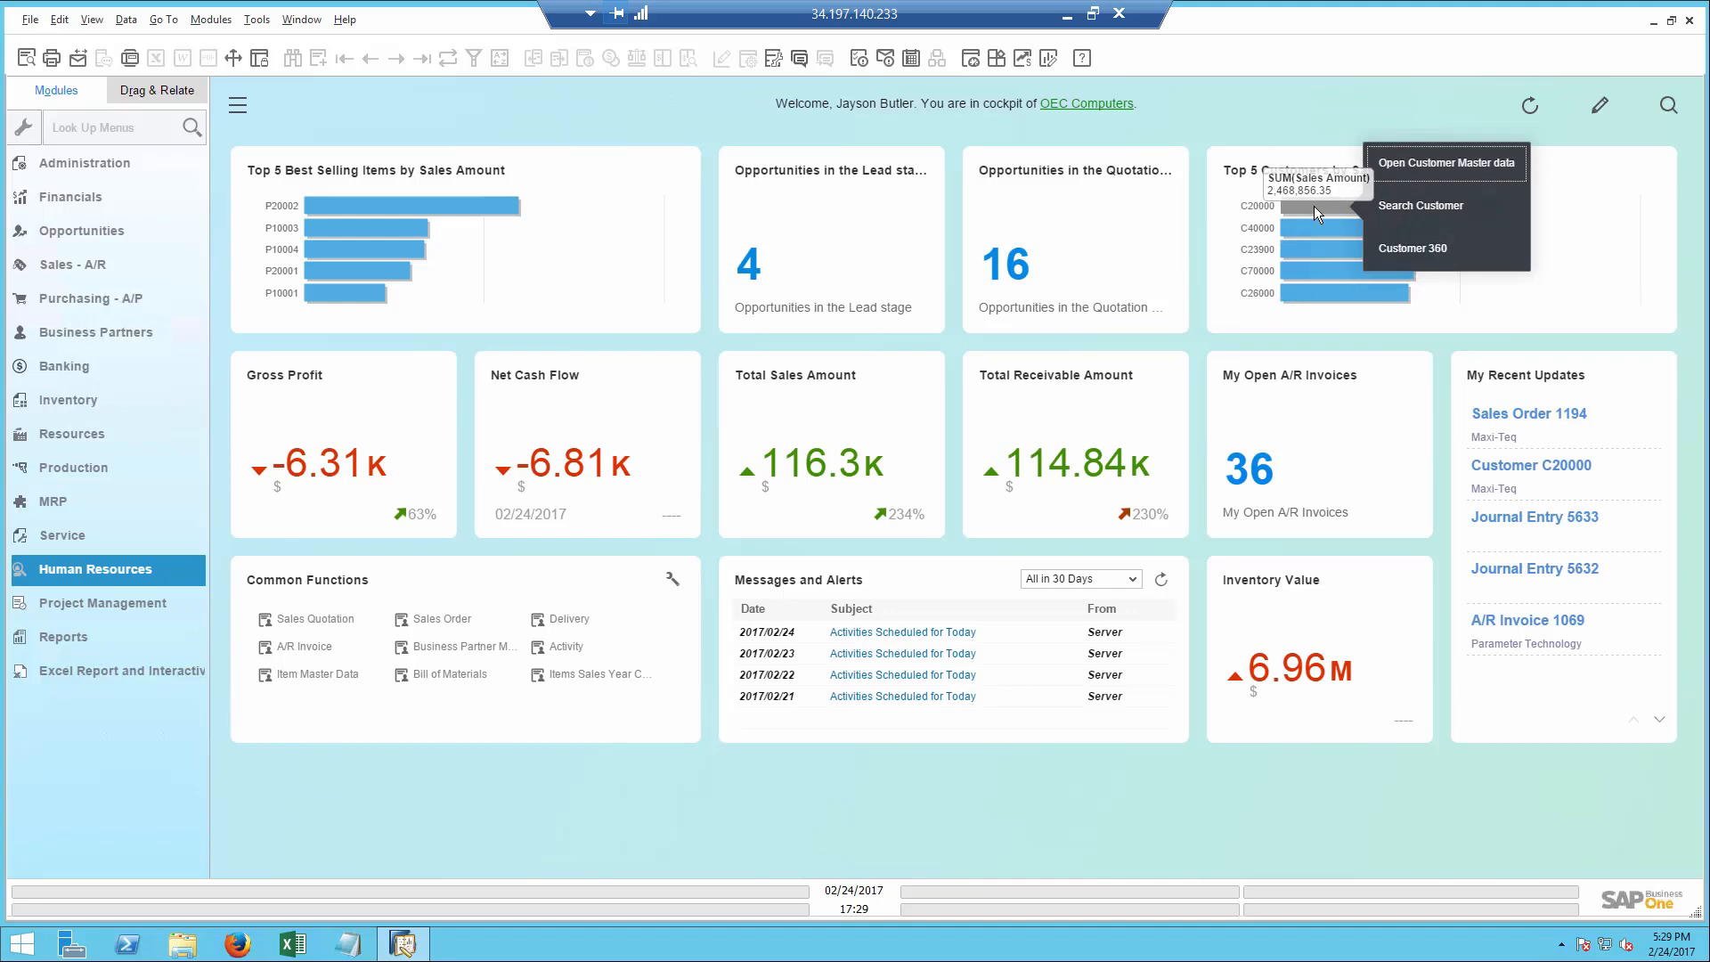
left_click(1410, 255)
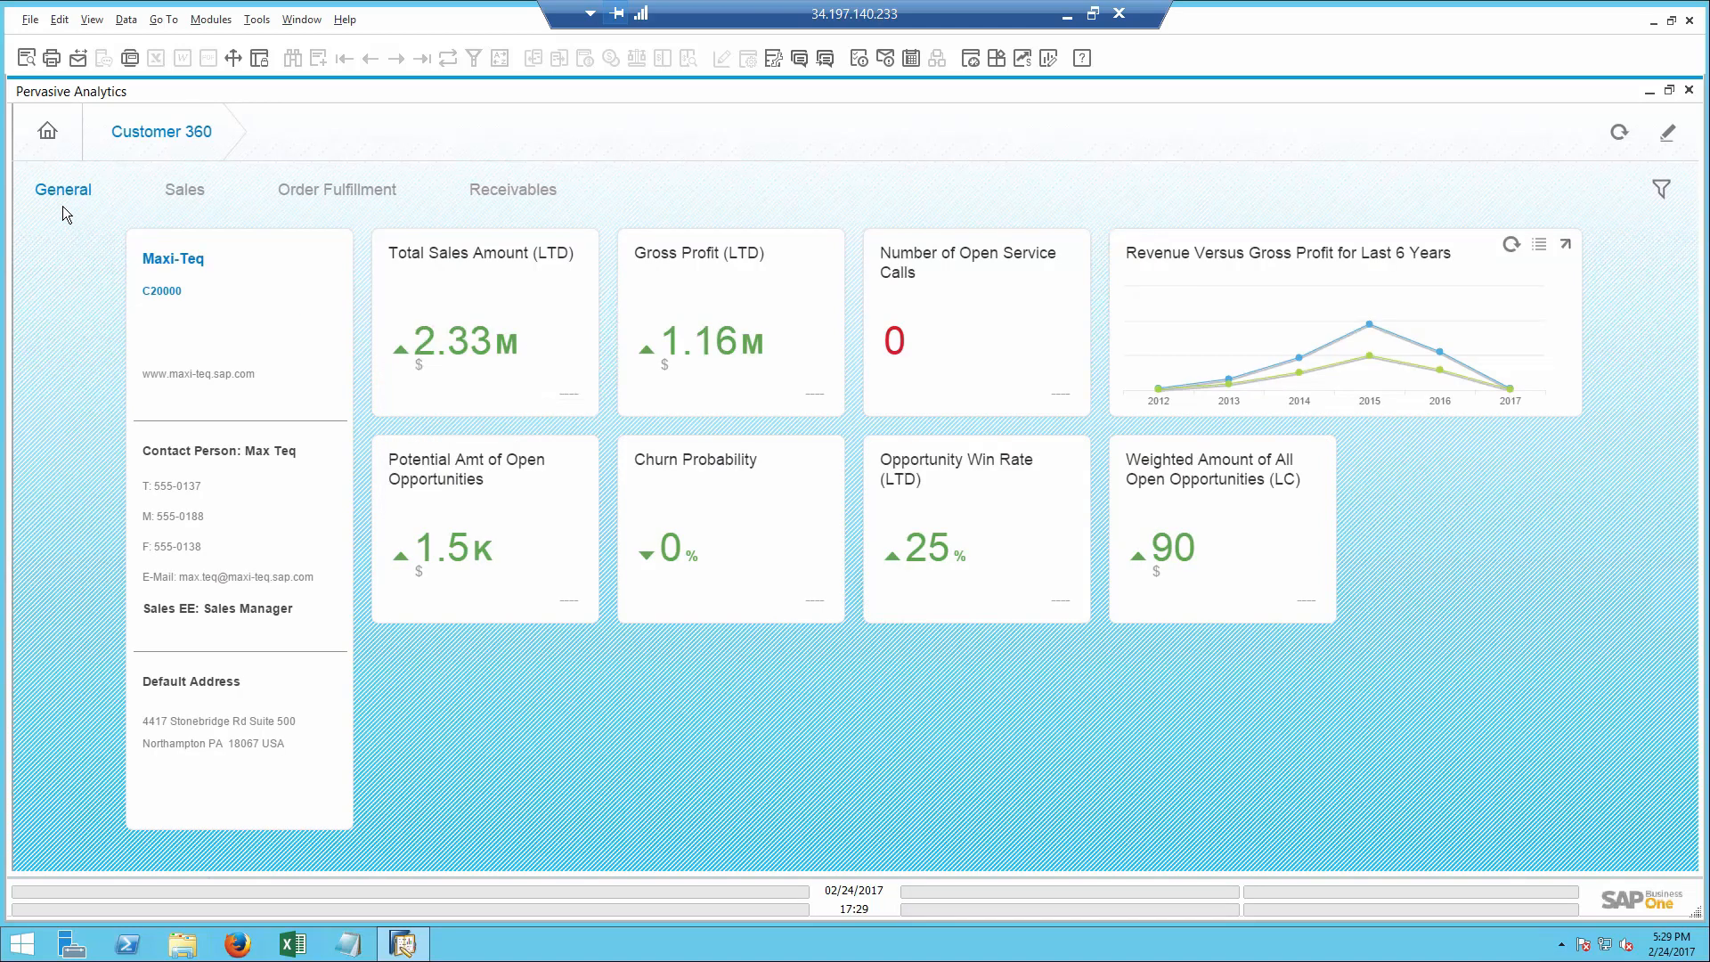
- Review Maxi-Teq's general, sales, order fulfillment and receivables figures in Customer 360, including the overdue receivables details
mouse_move(431, 331)
left_click(185, 193)
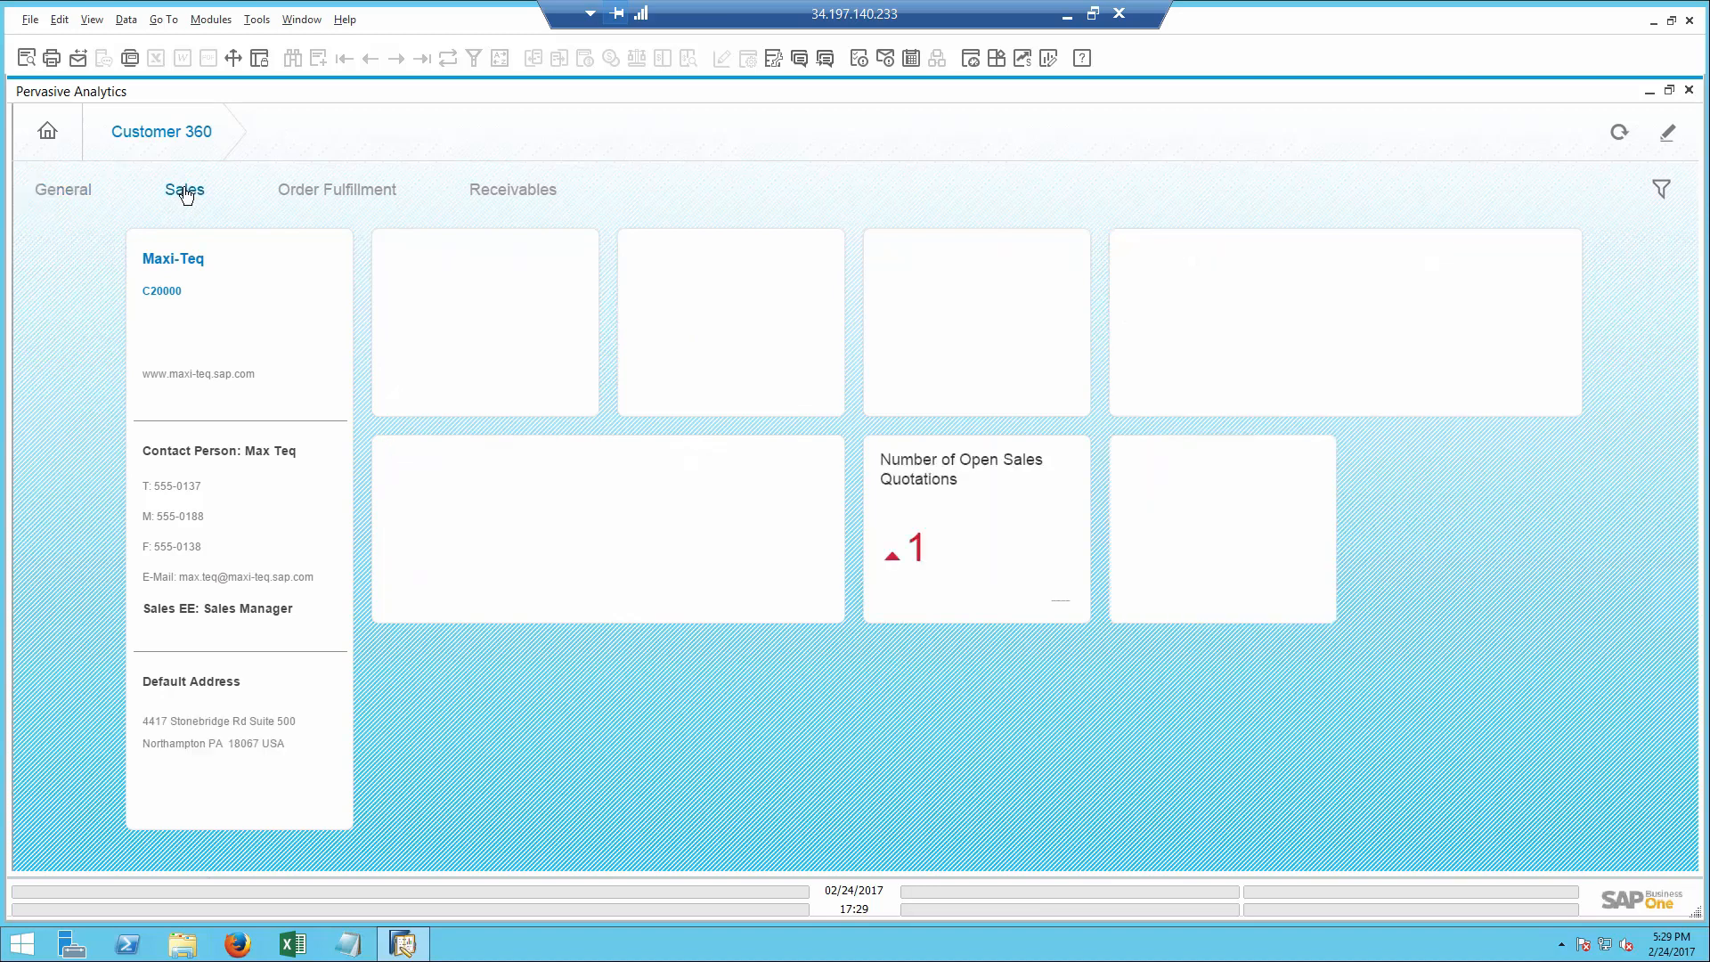
left_click(332, 198)
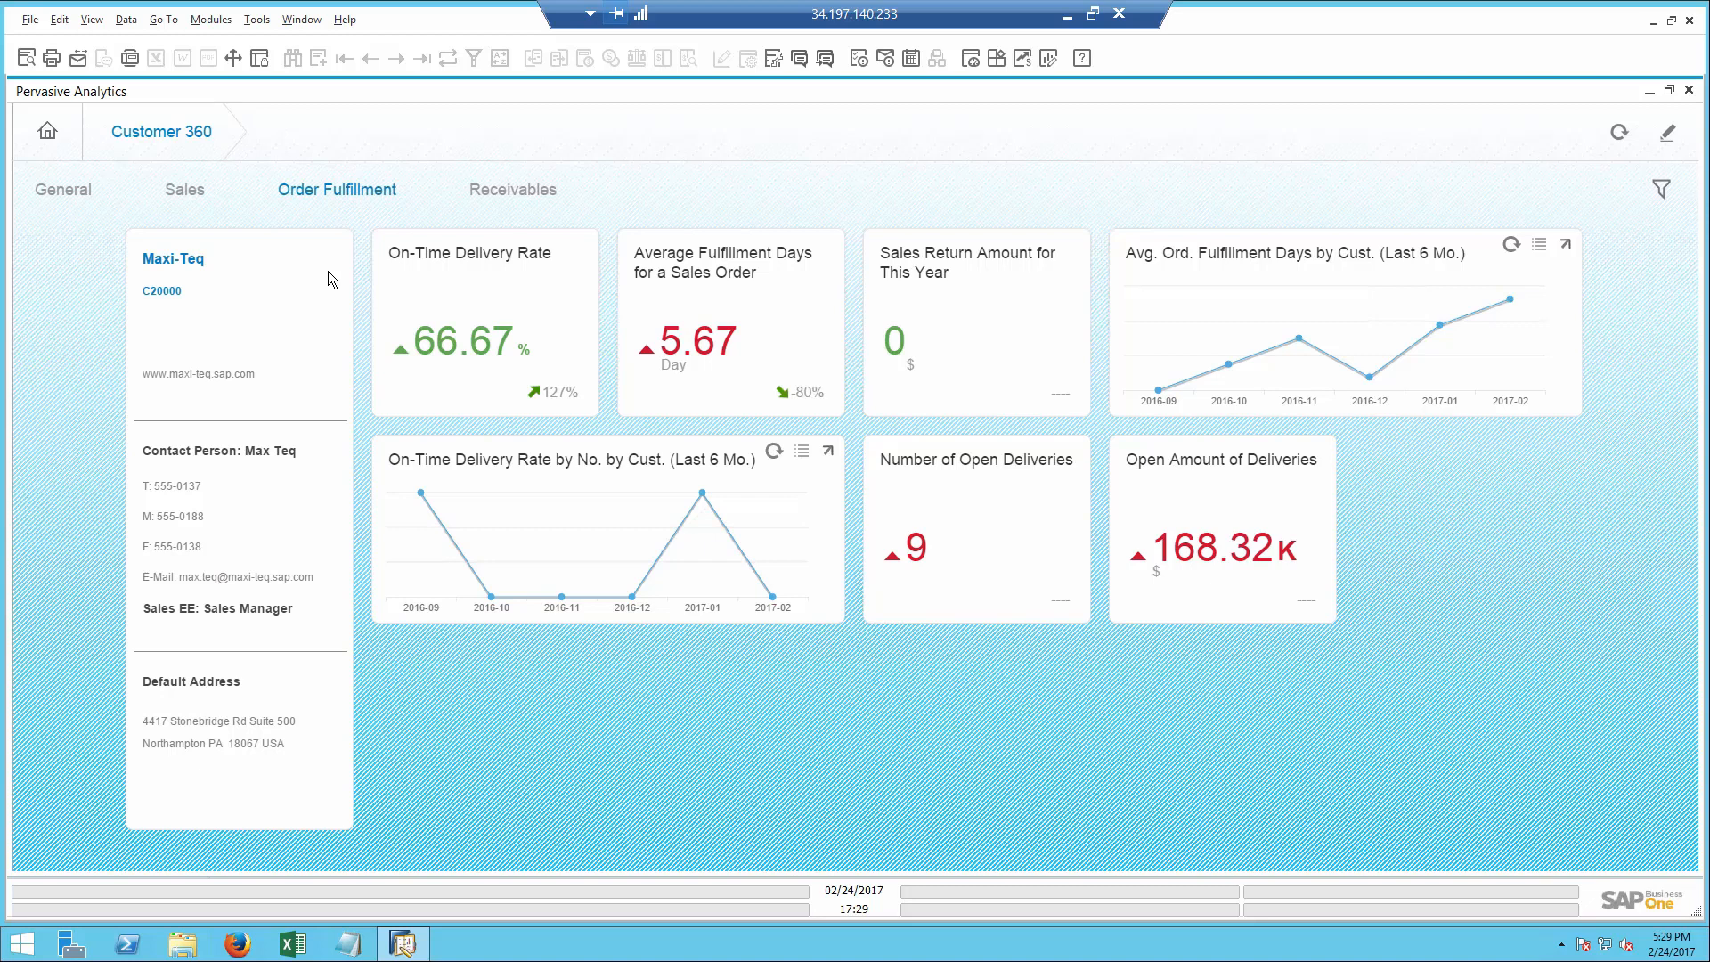
mouse_move(452, 358)
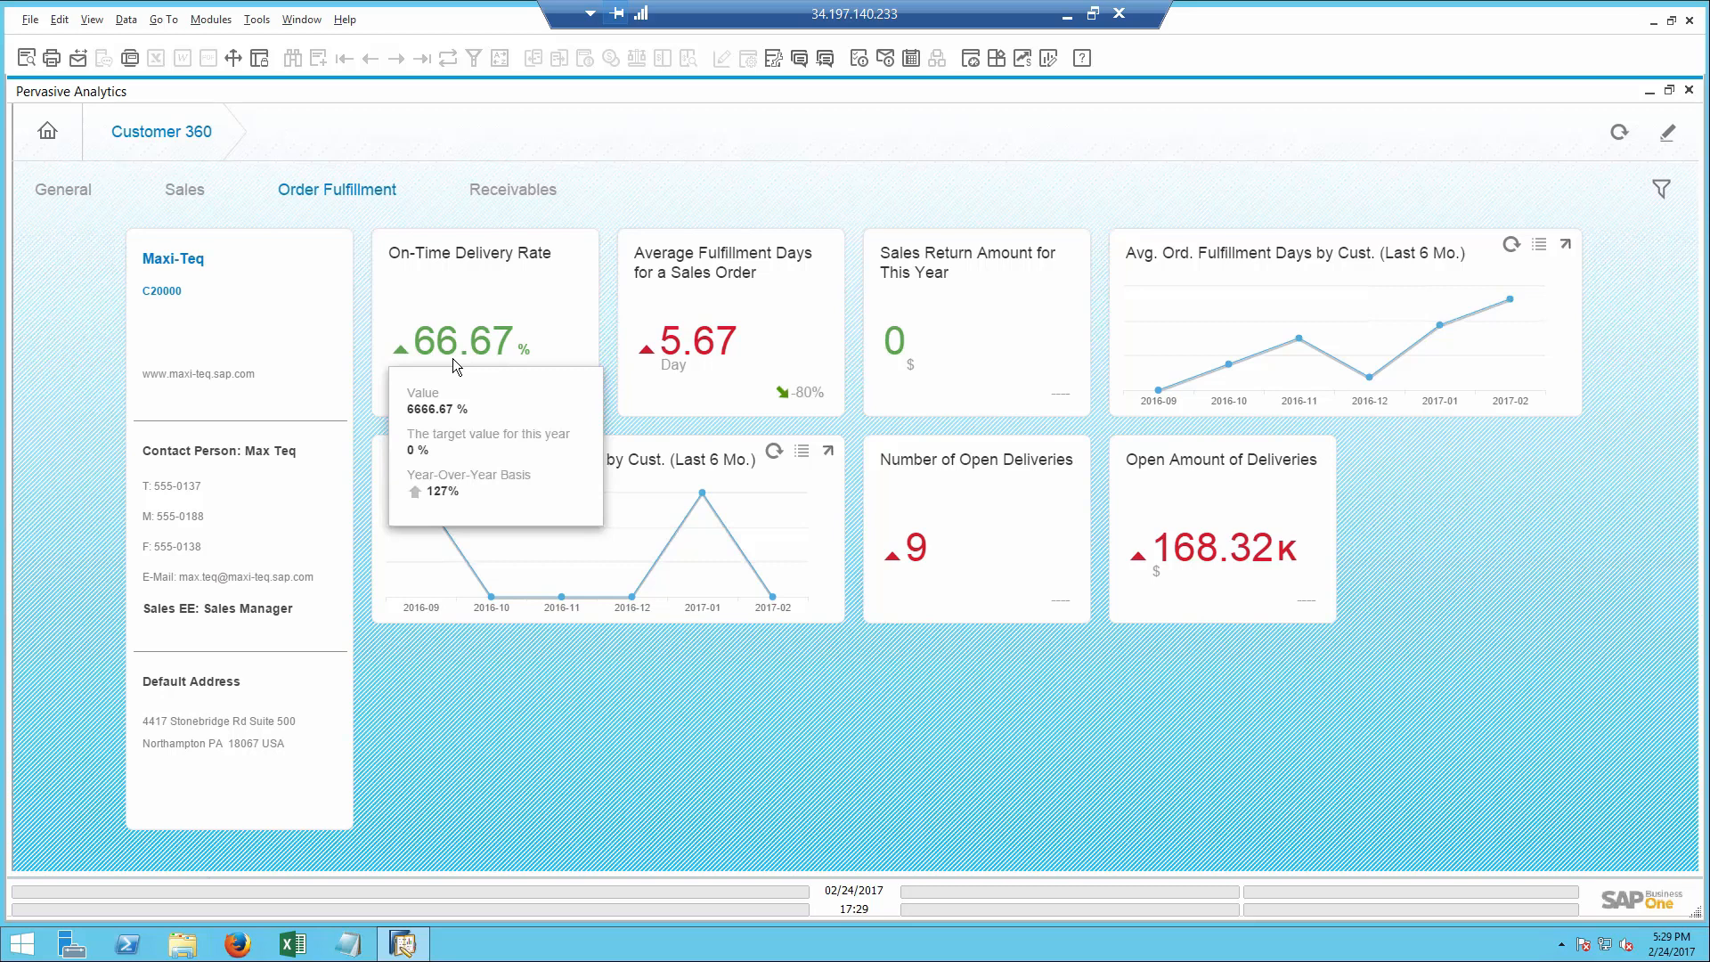
left_click(500, 191)
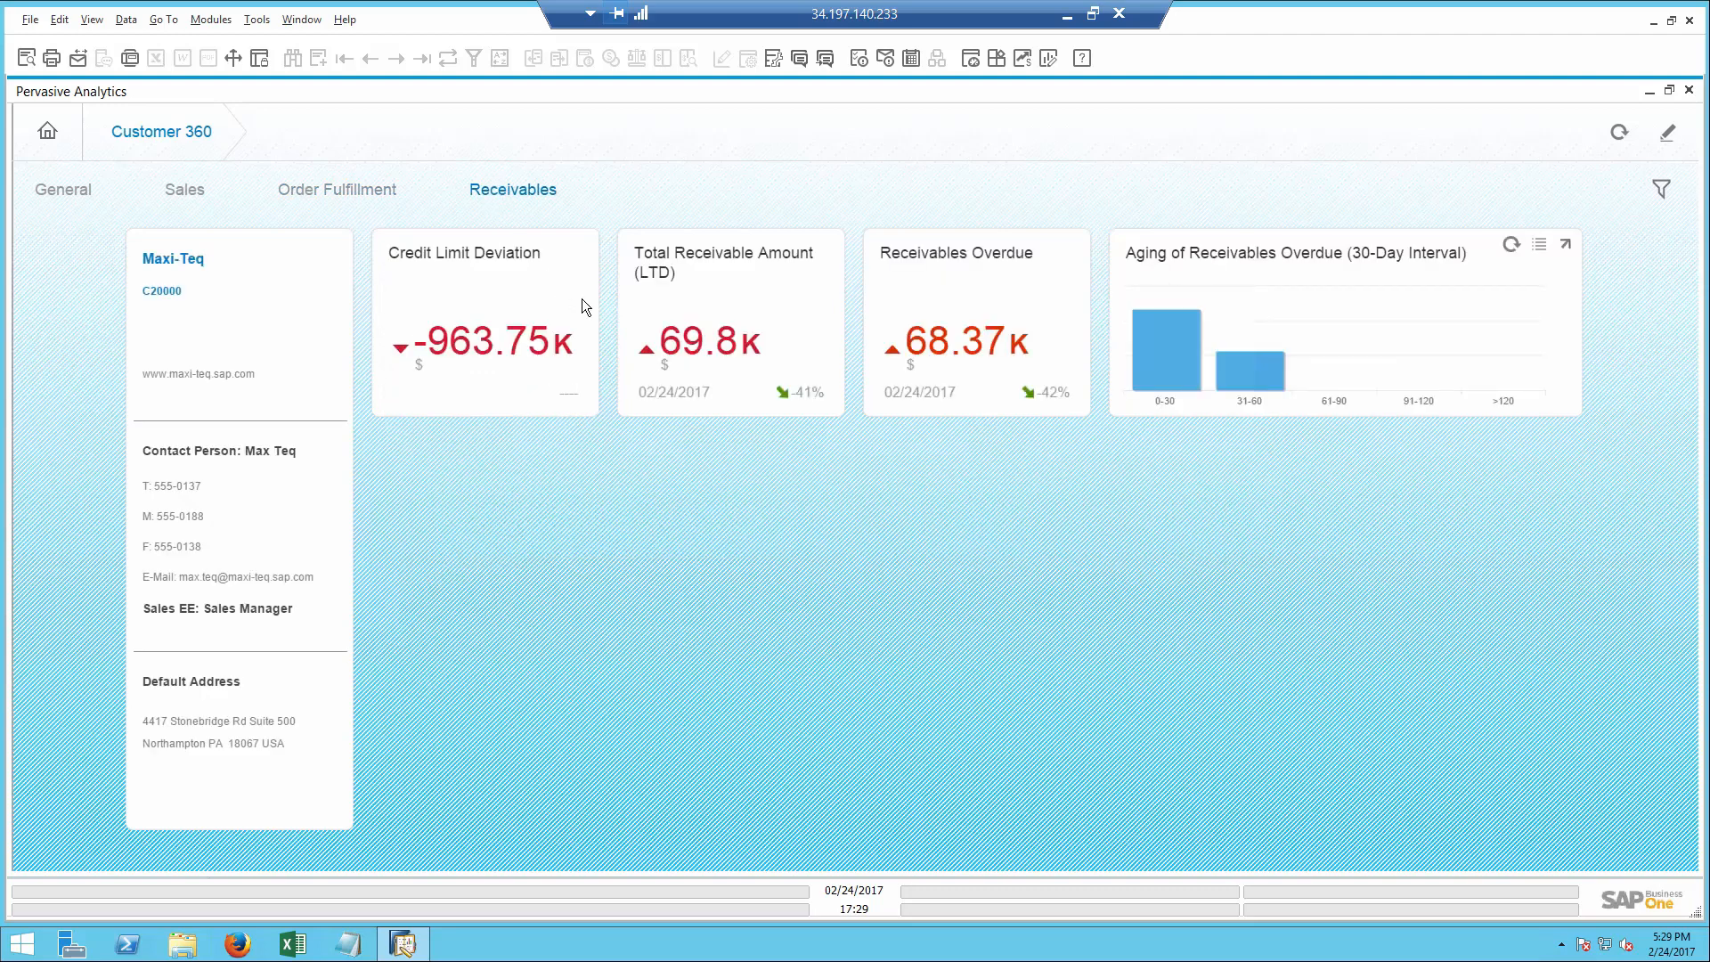
mouse_move(959, 356)
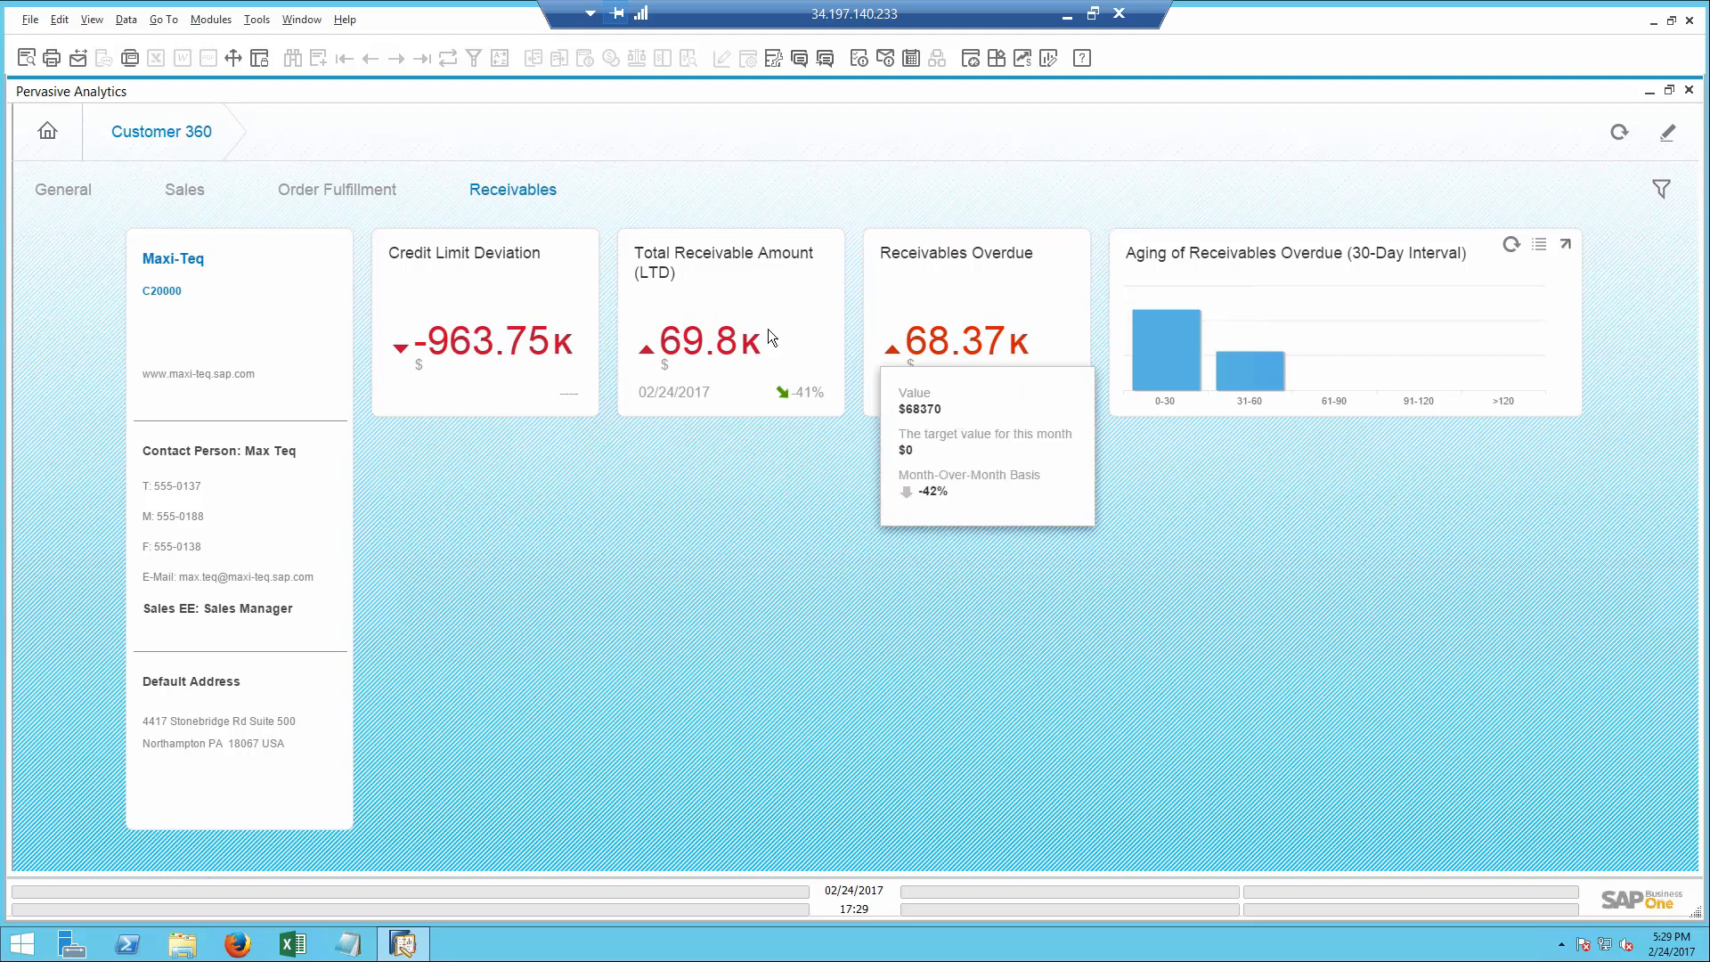
- Open Maxi-Teq's business partner master data and create a new activity from it
left_click(167, 267)
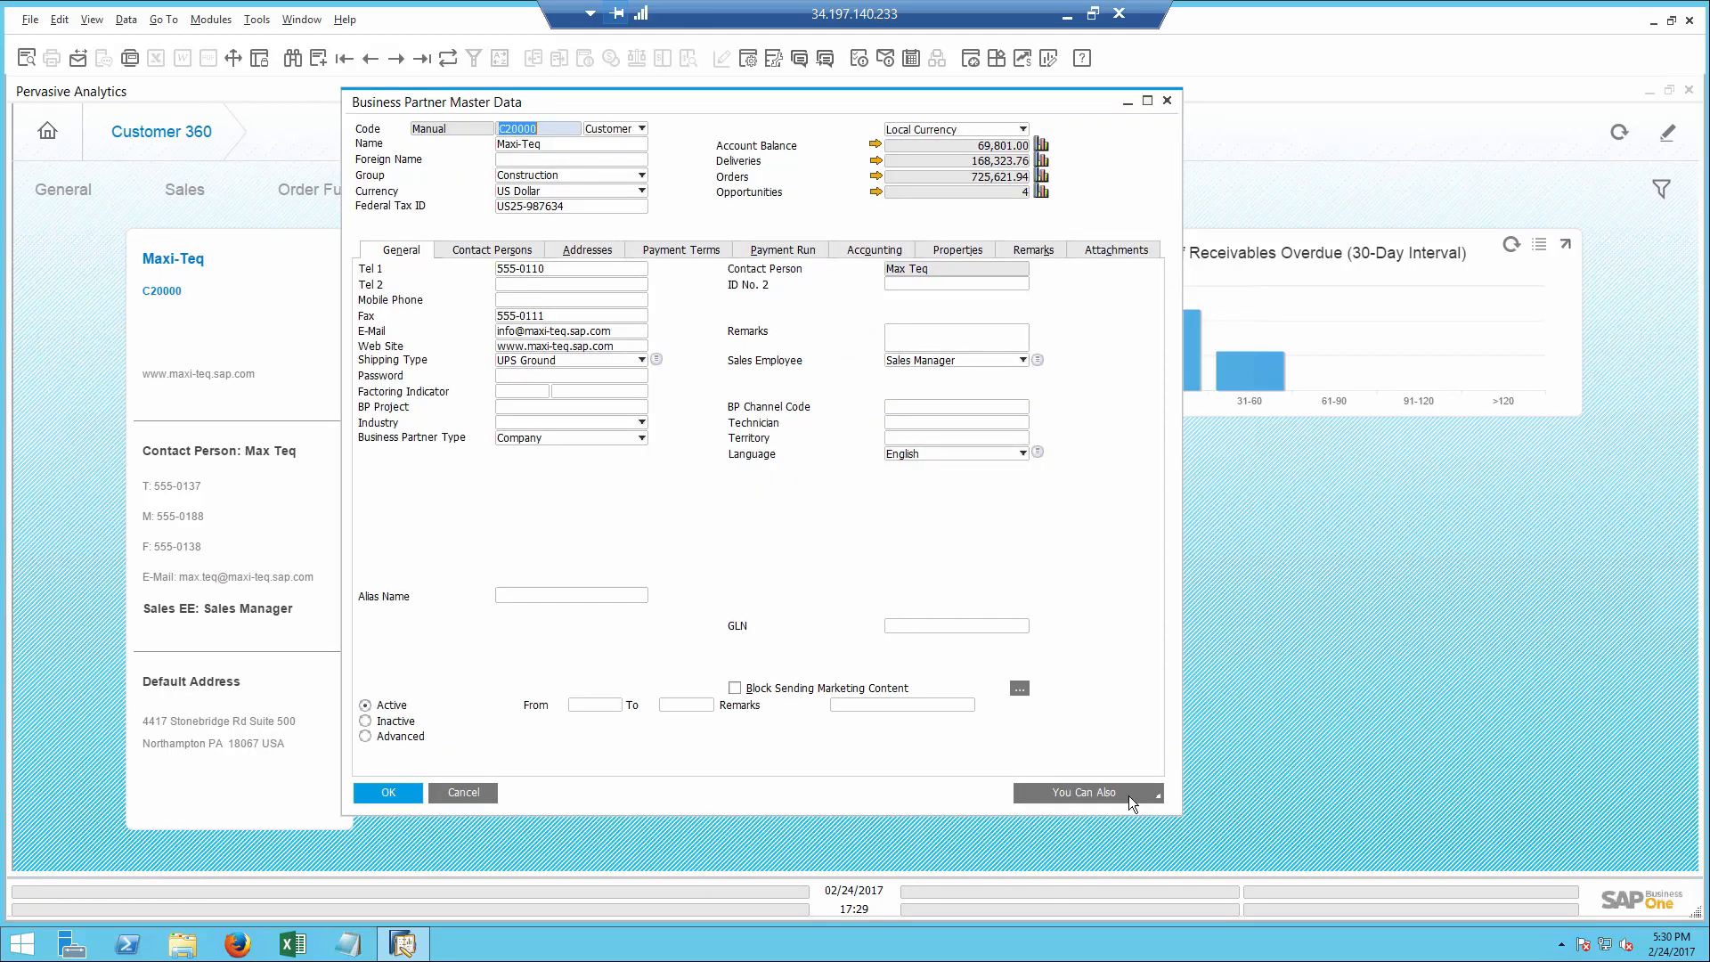
left_click(1130, 795)
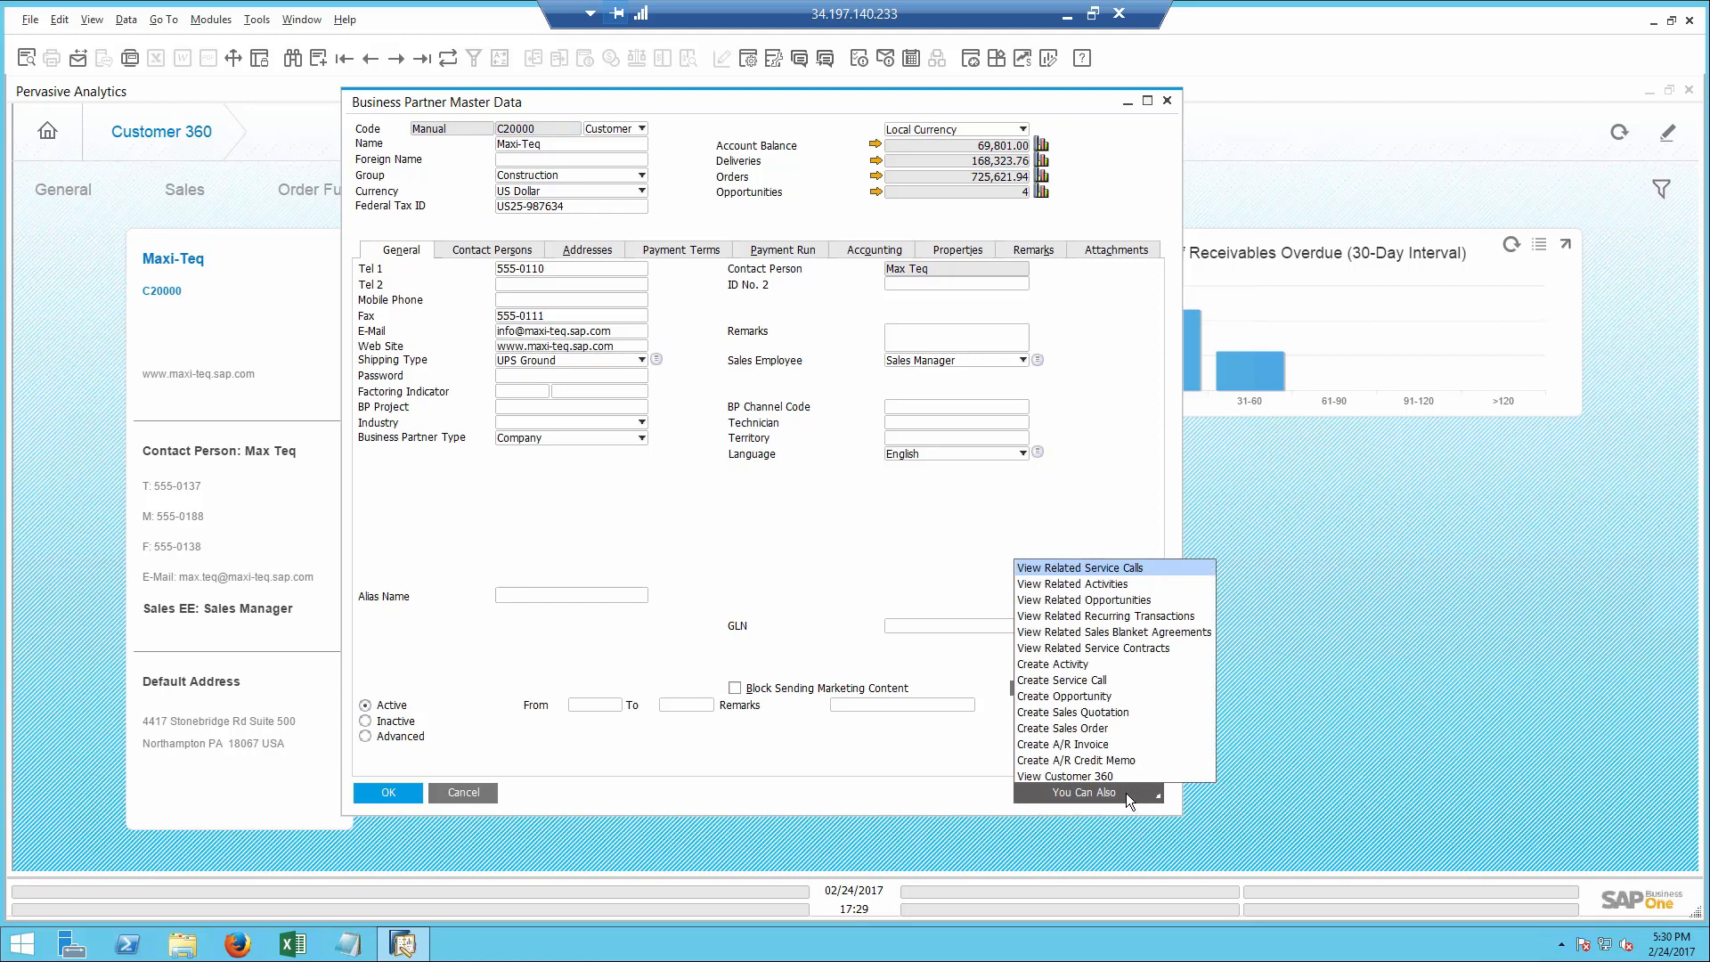
left_click(1081, 666)
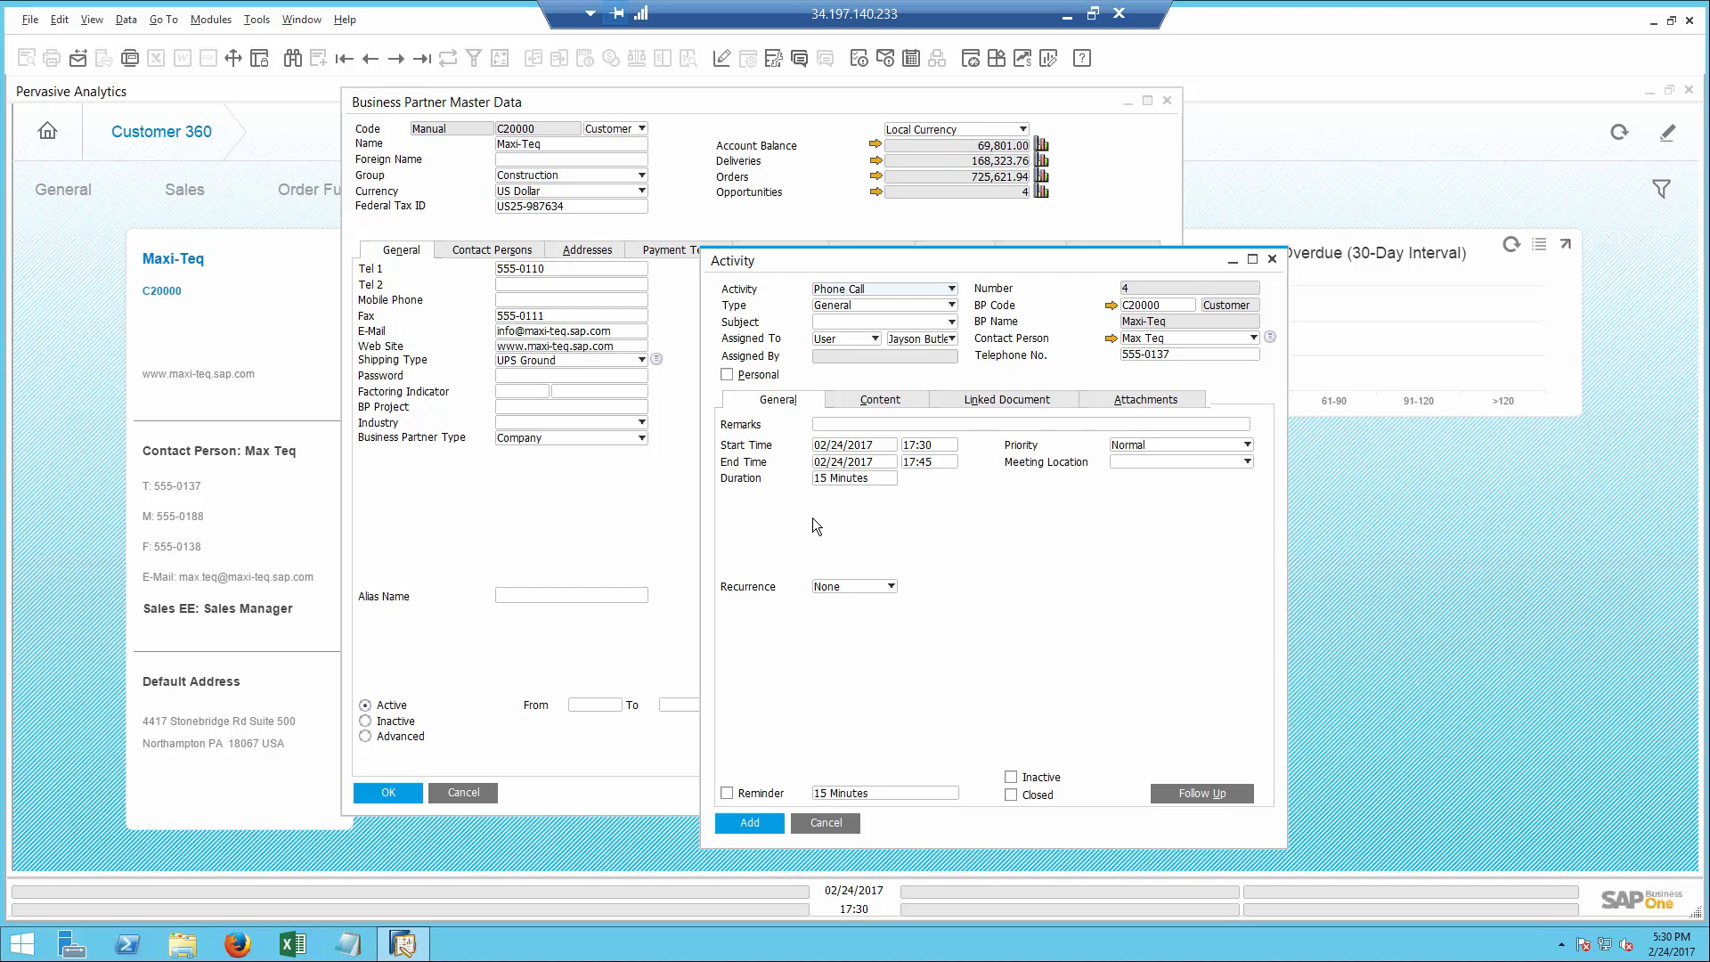
- Set up the activity as a Phone Call with type Sales and subject Printers
left_click(853, 289)
left_click(853, 290)
left_click(853, 307)
left_click(855, 334)
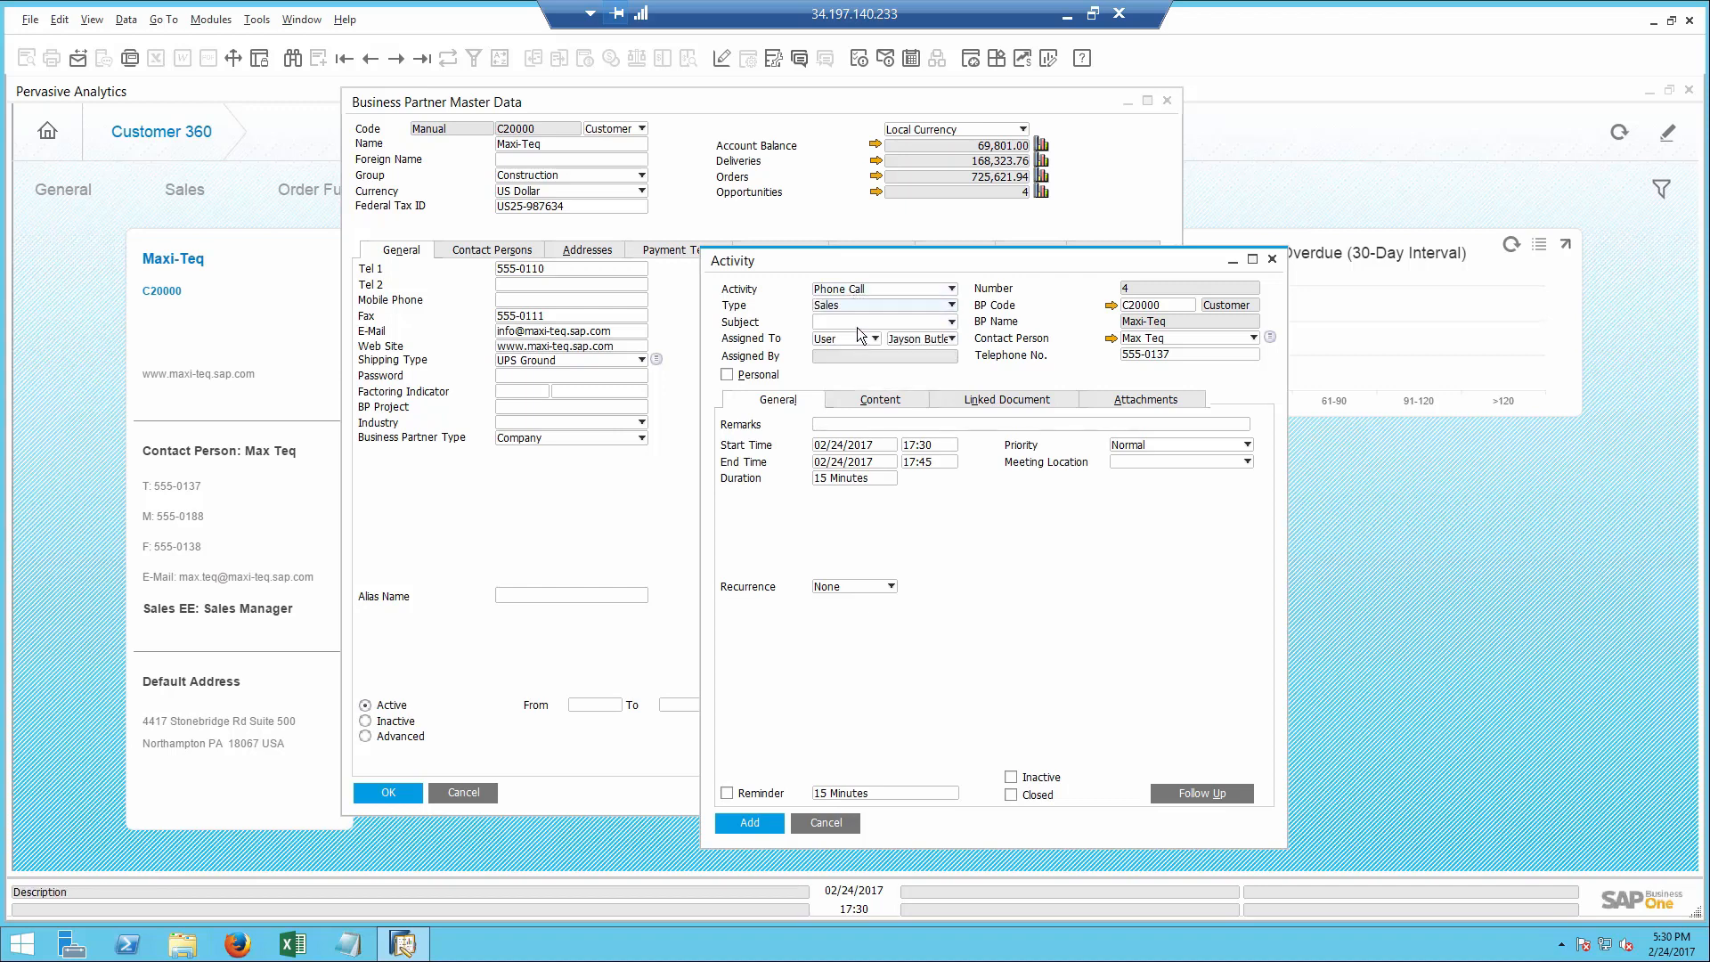
left_click(856, 325)
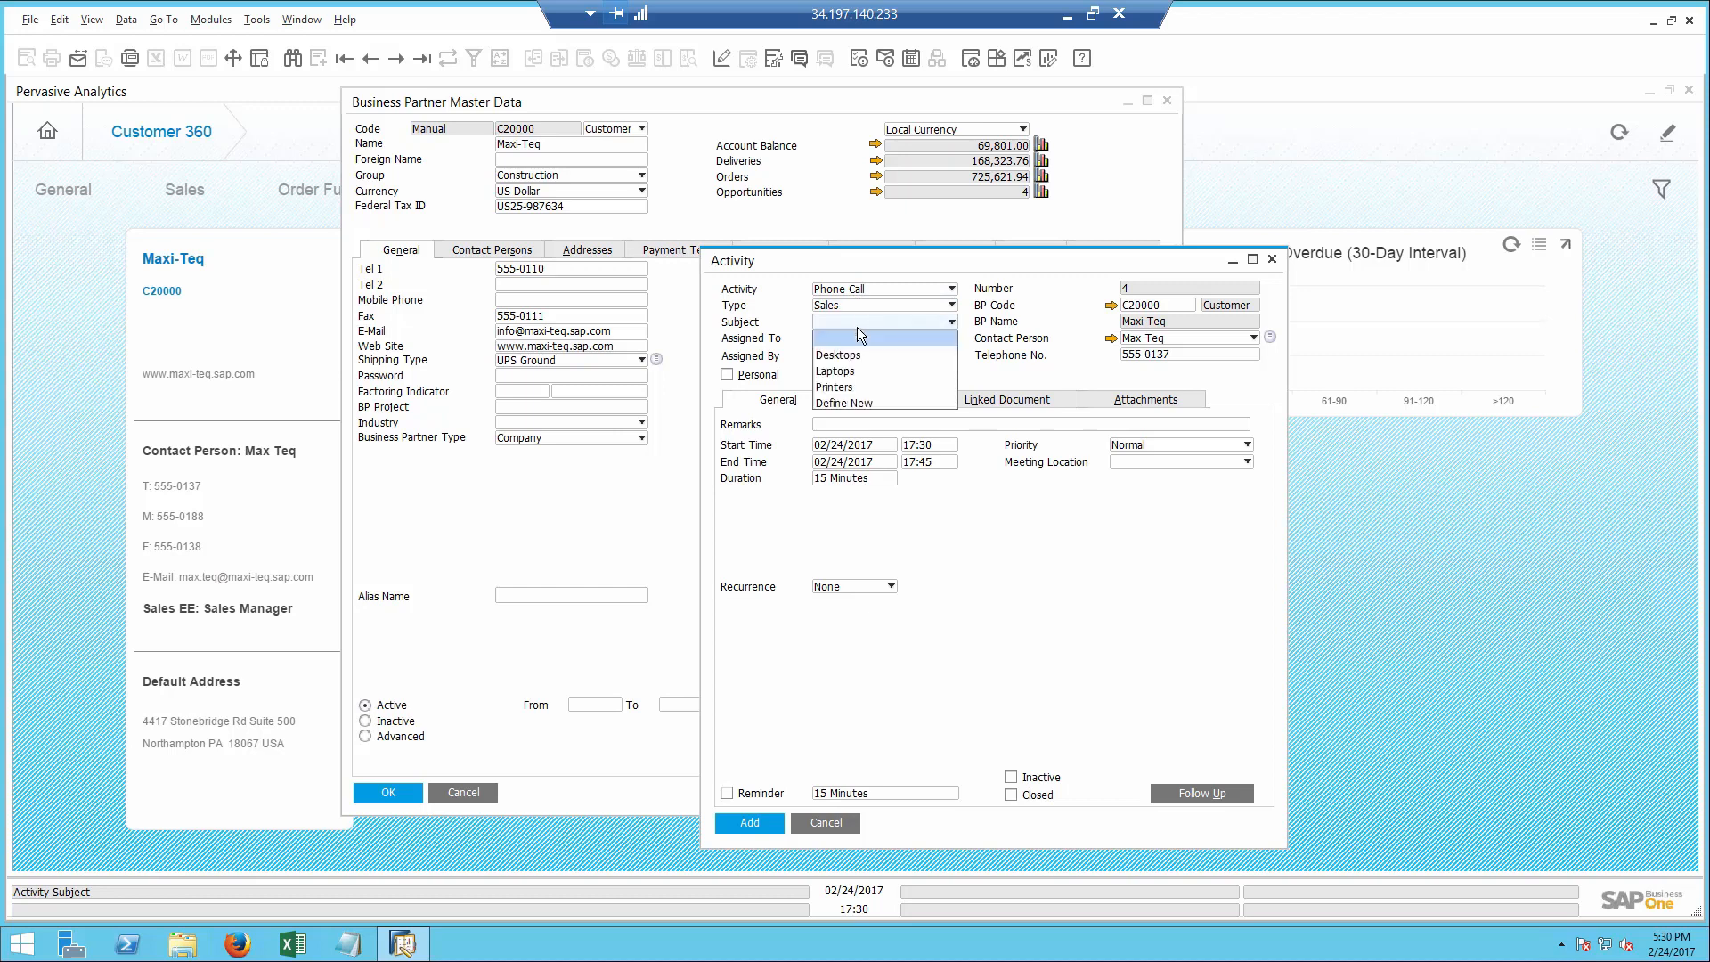
left_click(854, 388)
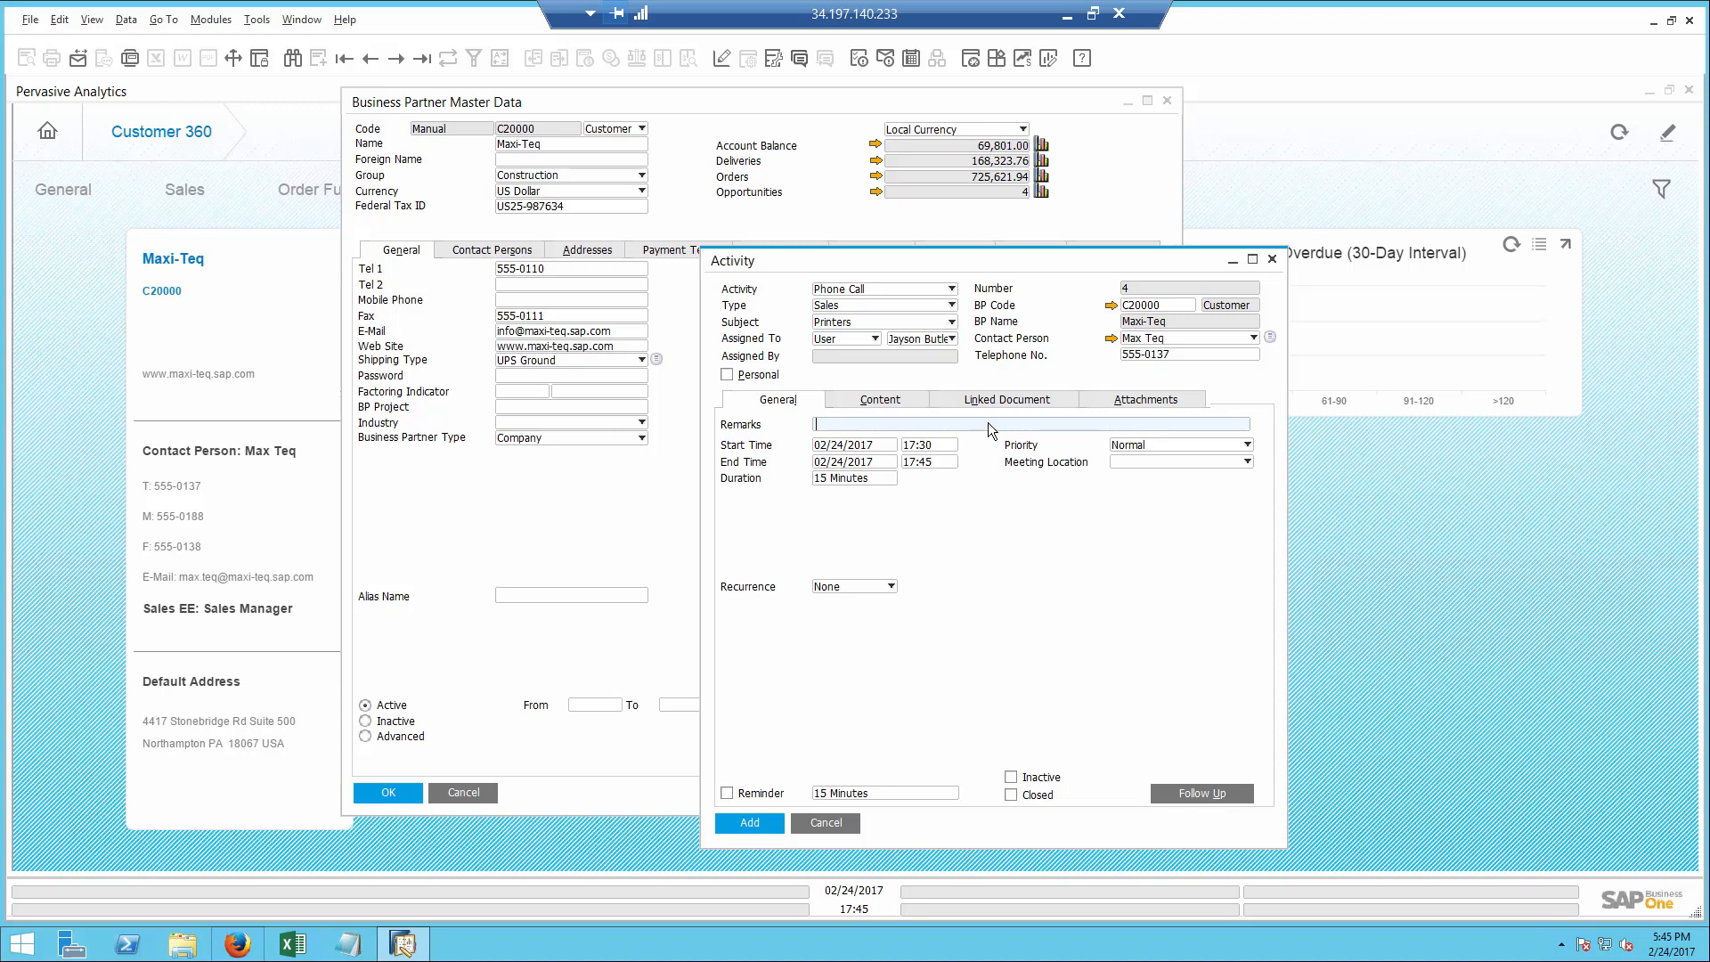
- Set the activity's linked document type to Sales Orders and start a new sales order from the document number lookup
left_click(990, 400)
left_click(960, 452)
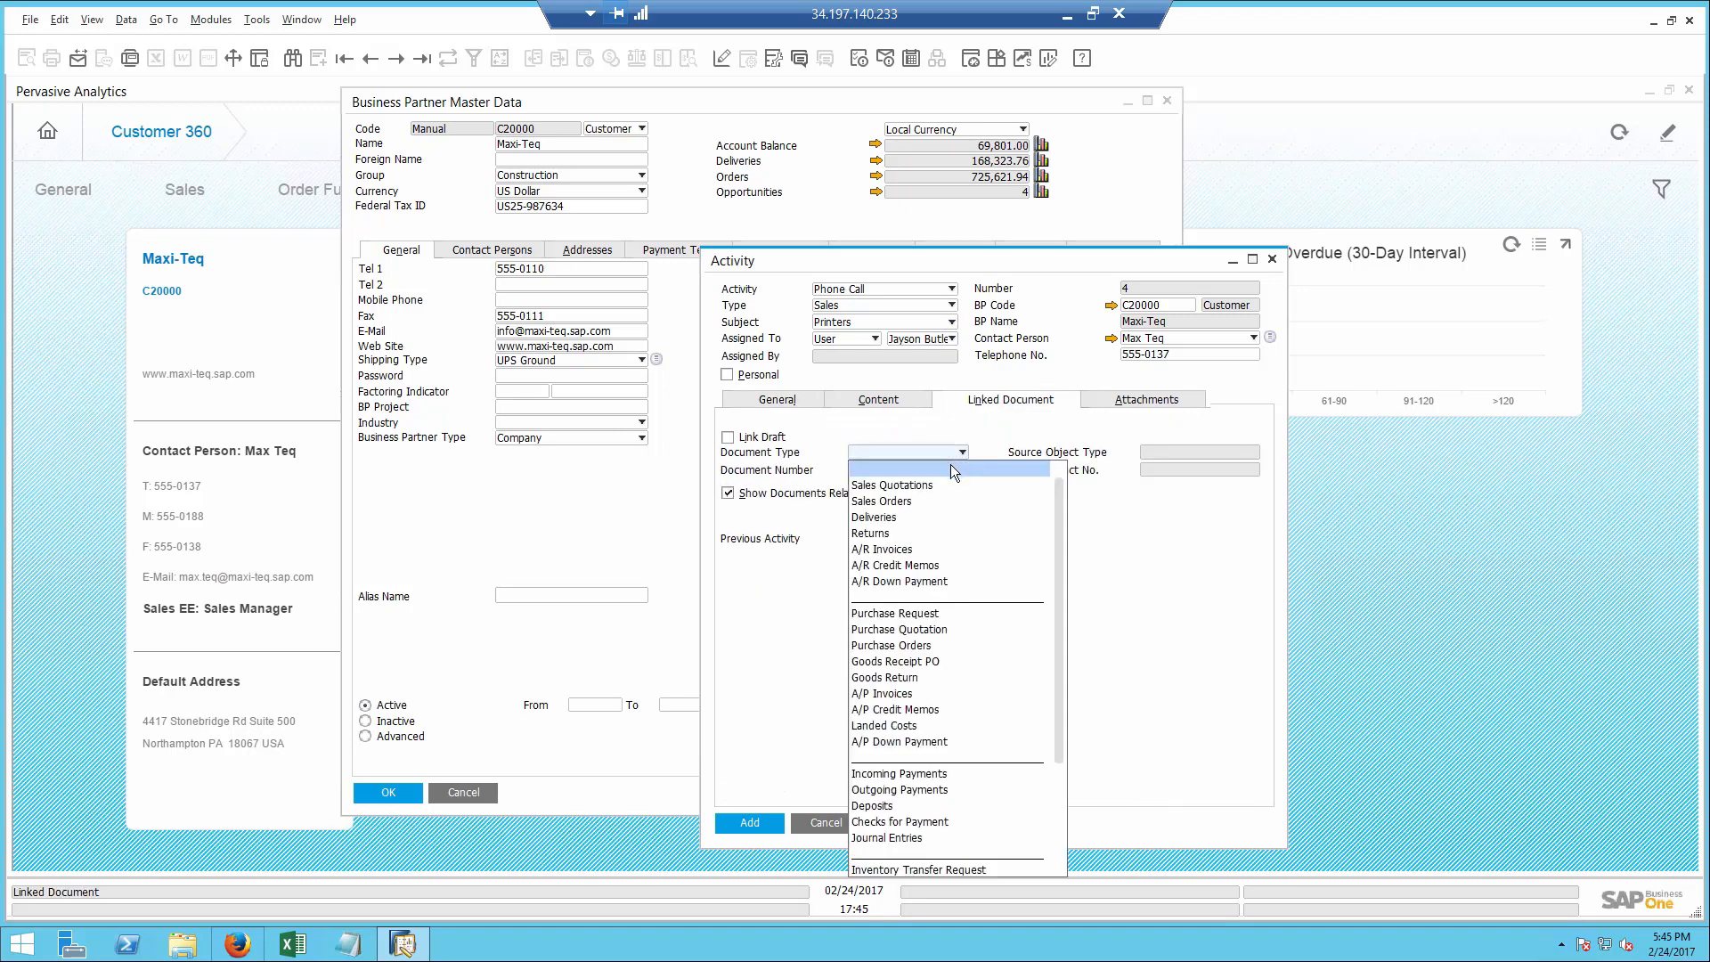
left_click(918, 500)
left_click(914, 470)
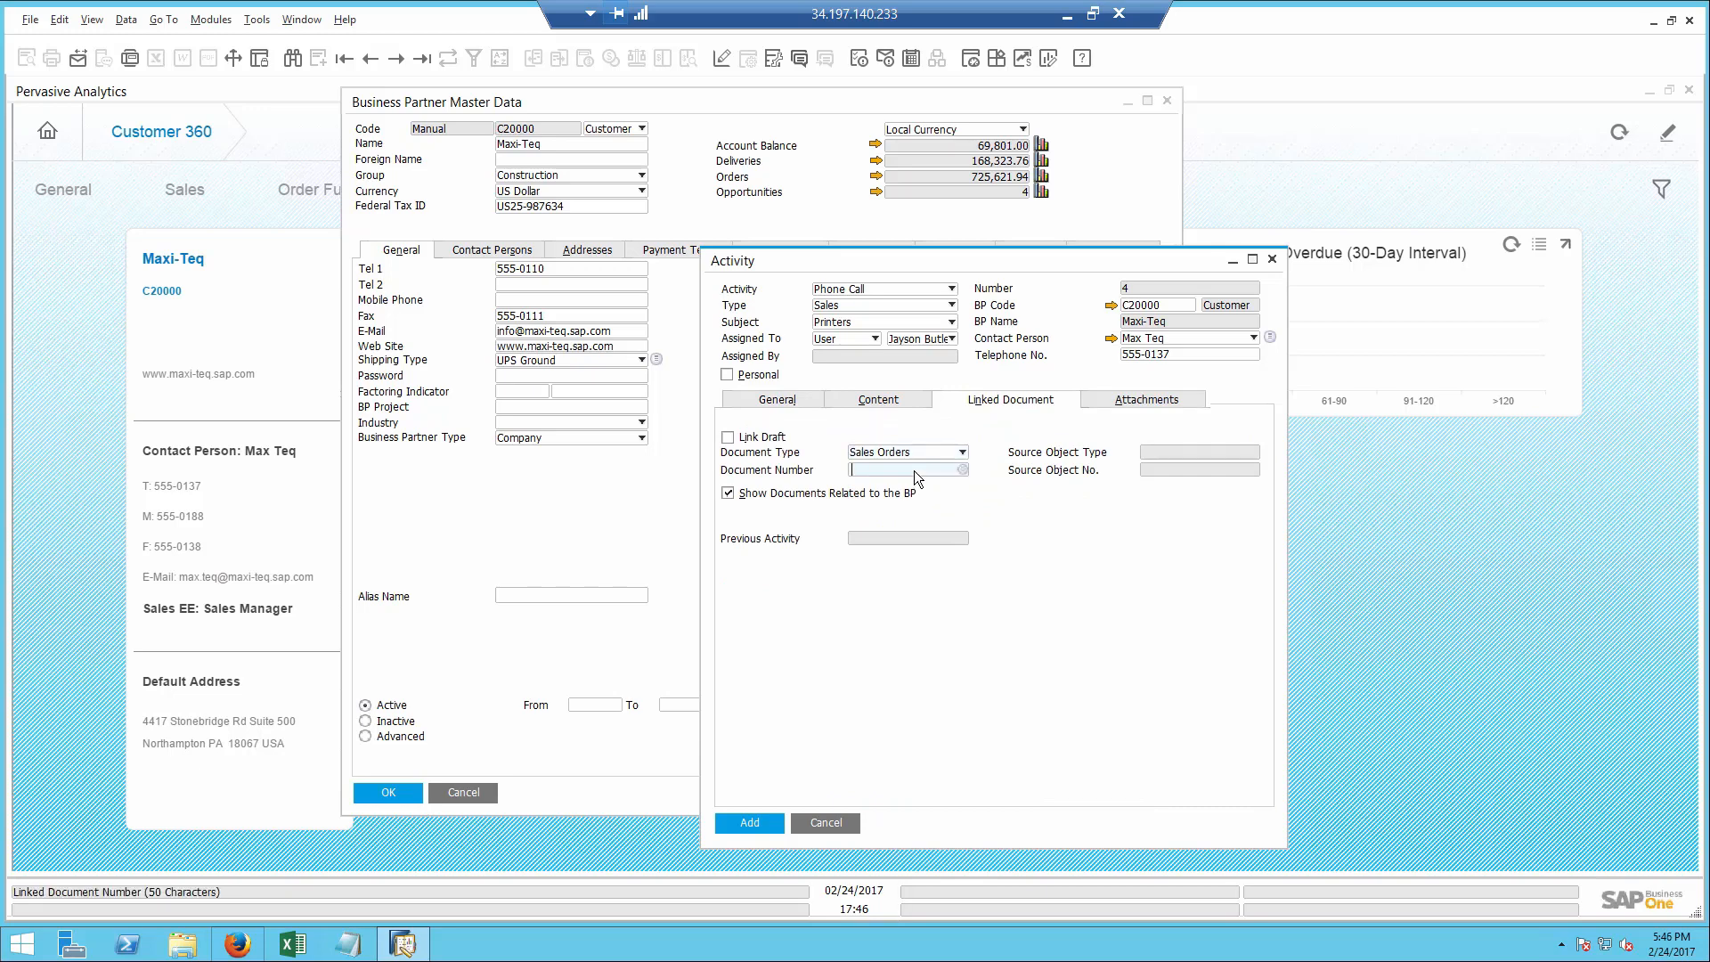
key("Tab")
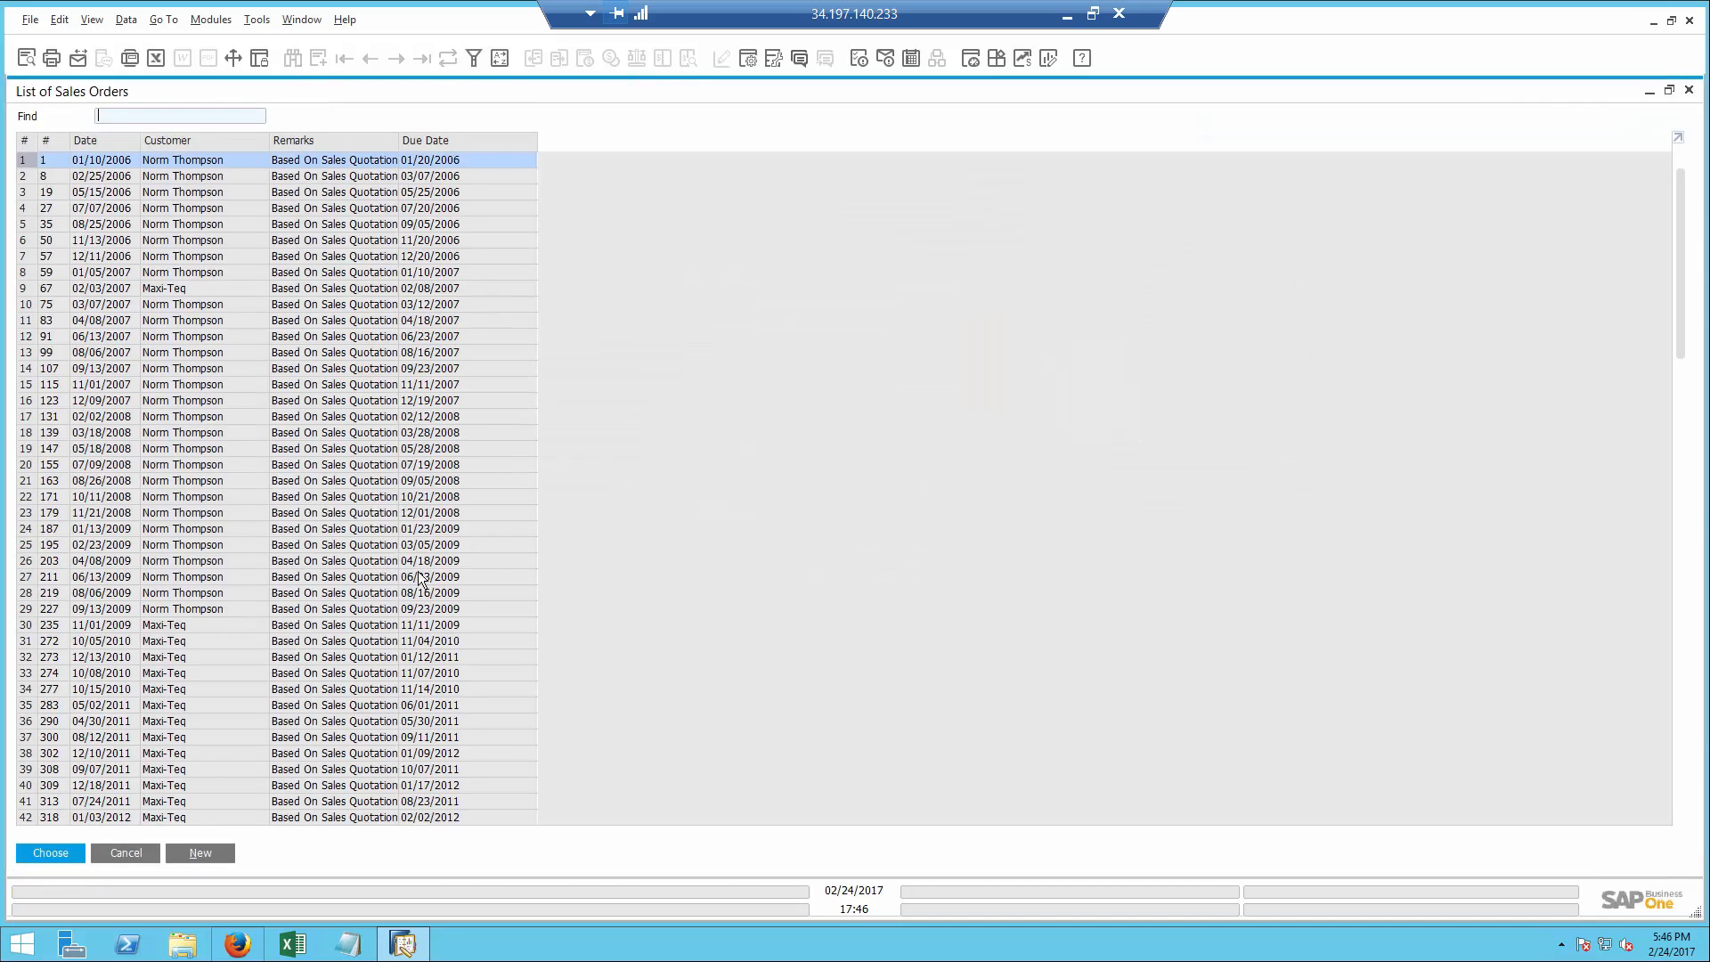
left_click(200, 853)
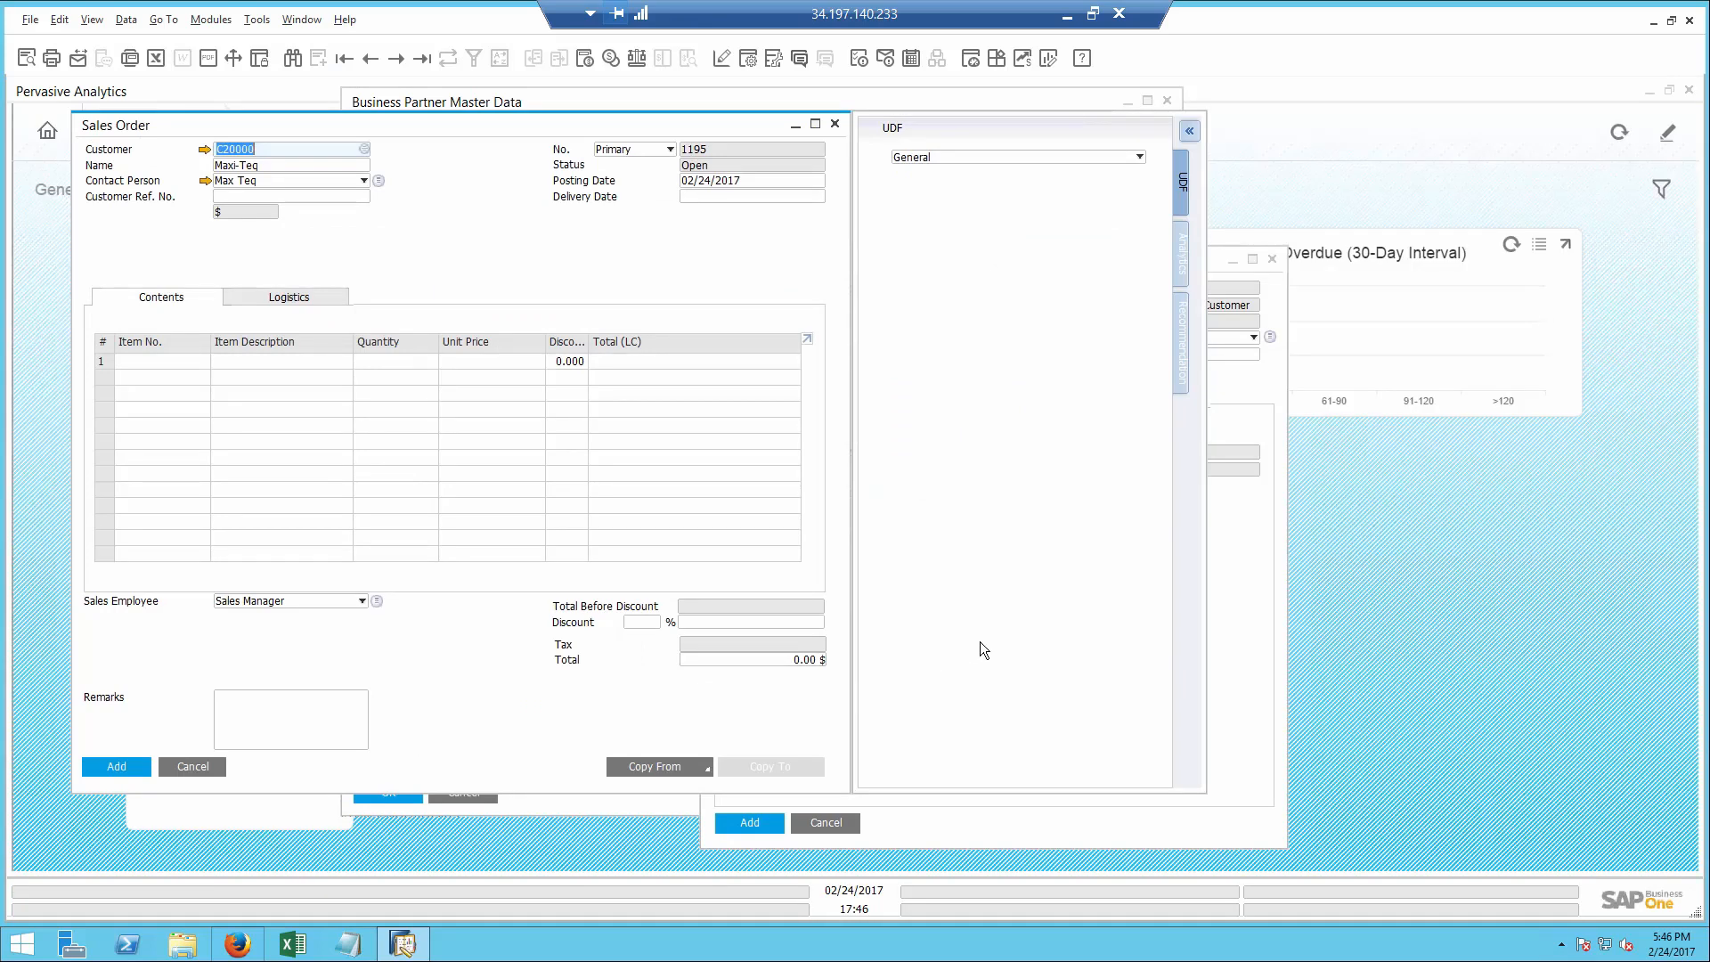
- Add the recommended items A00002 and I00008, plus the also-bought item C00003, to Maxi-Teq's sales order
left_click(1180, 367)
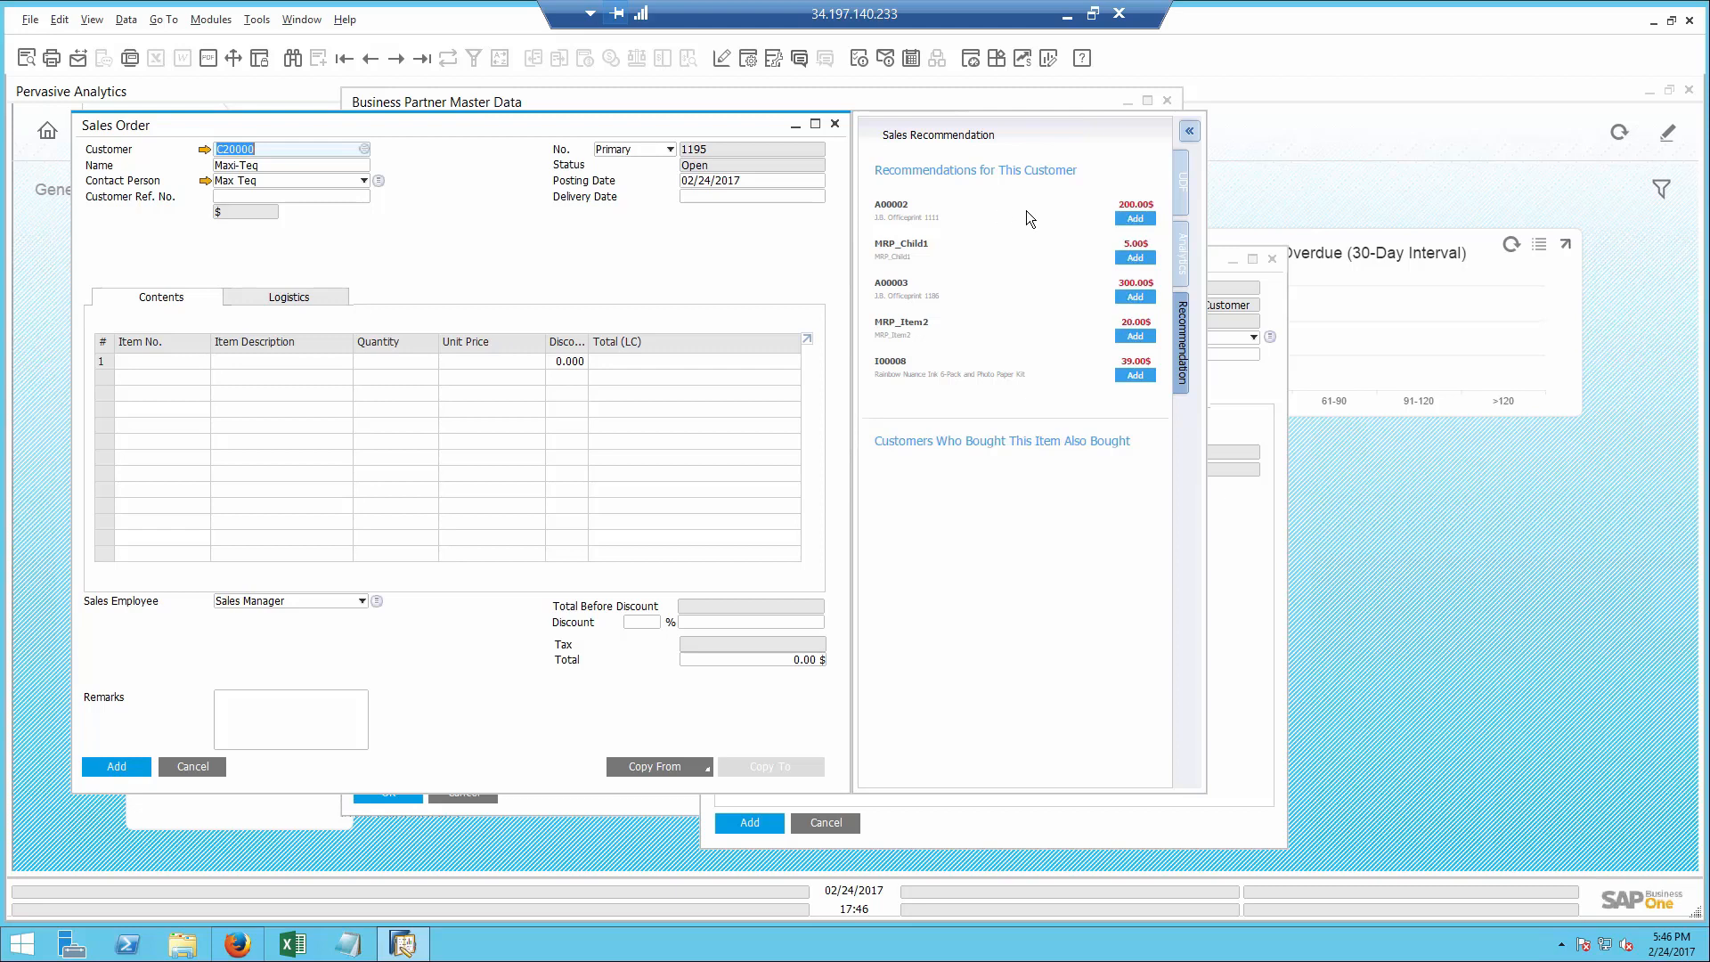
left_click(1134, 219)
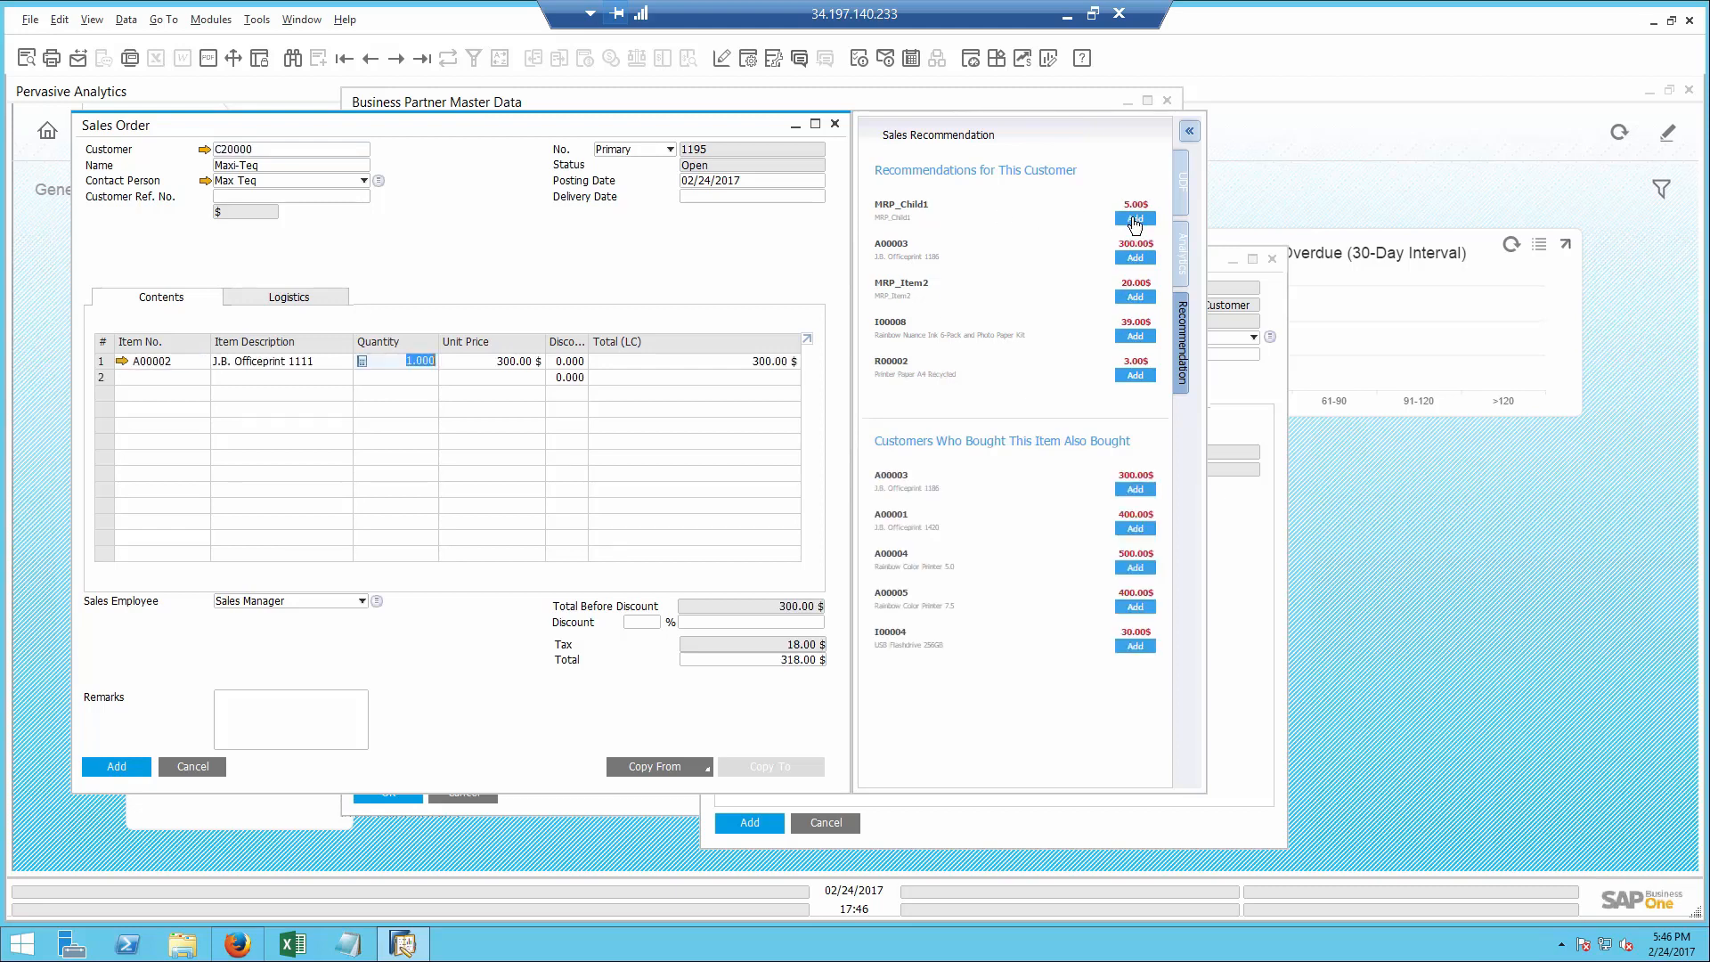
left_click(1134, 338)
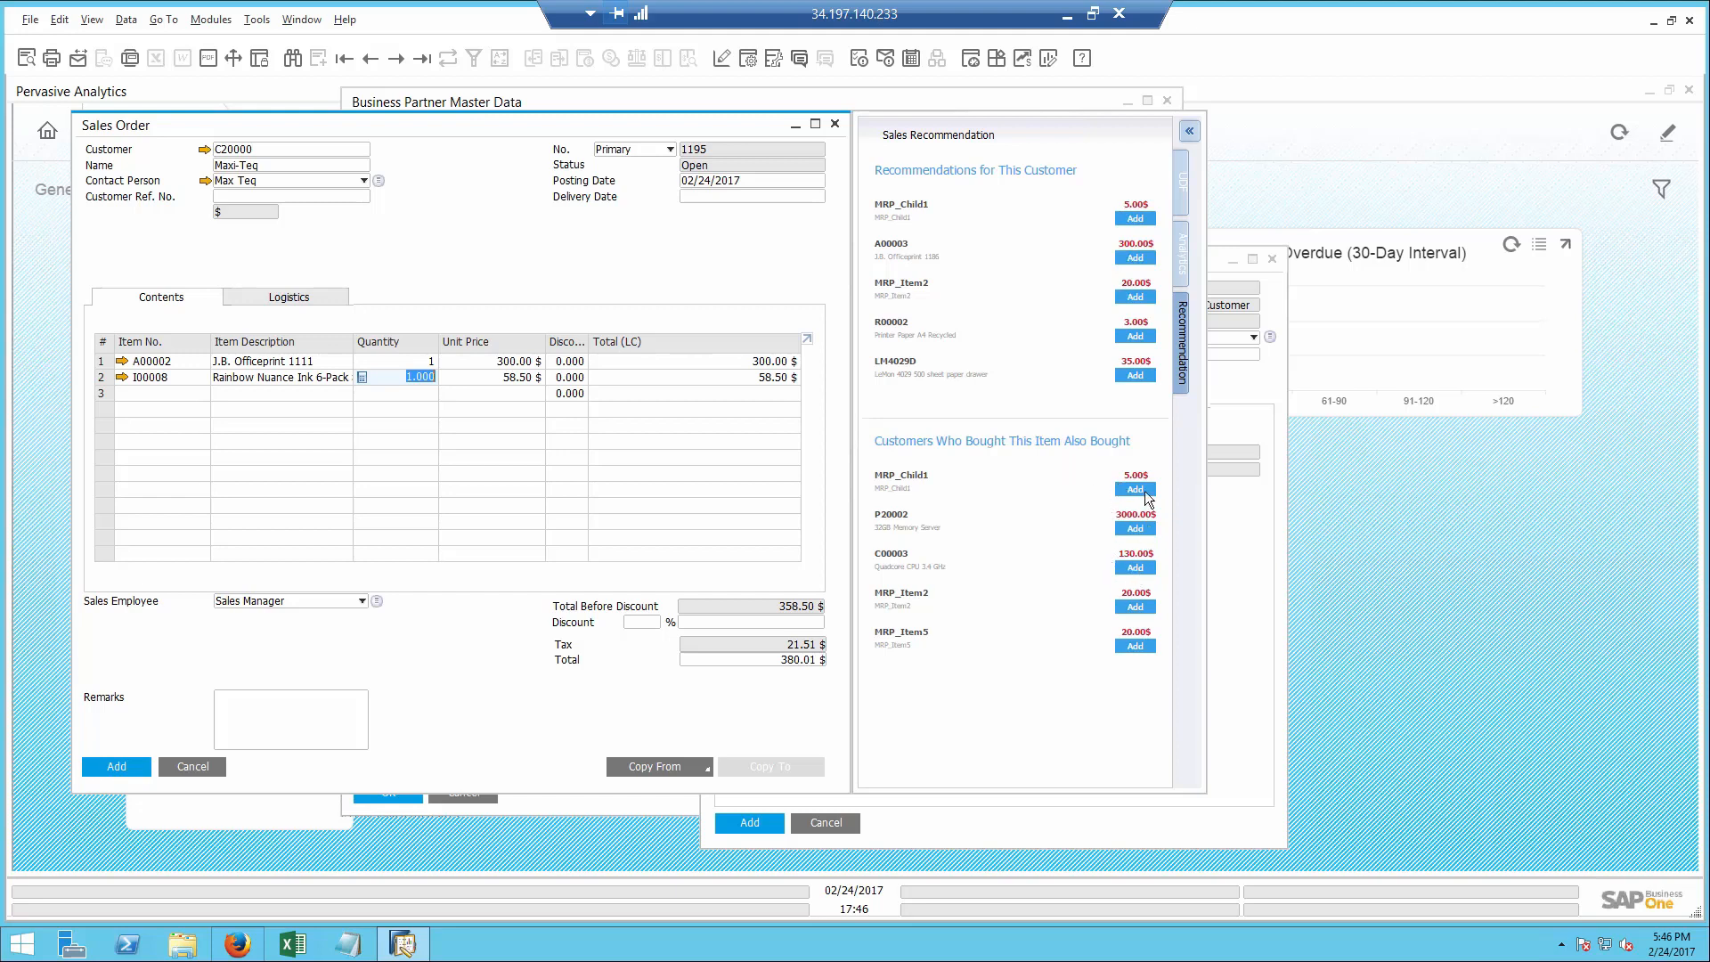
left_click(1135, 568)
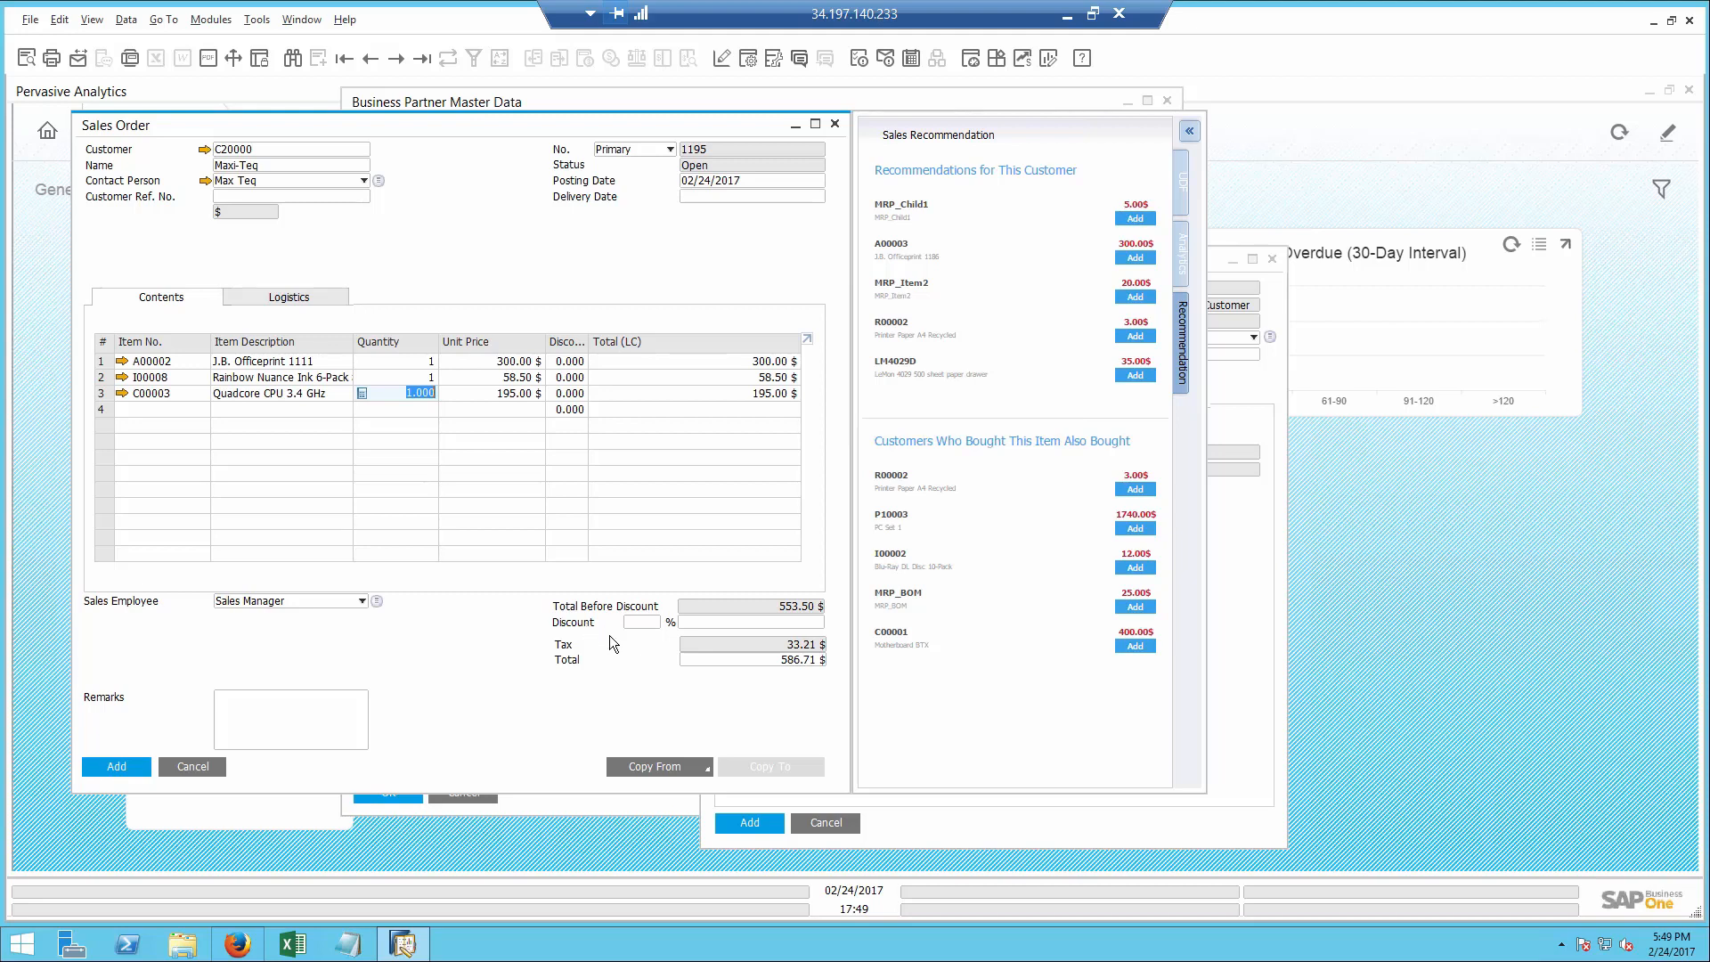
- Set the delivery date of Maxi-Teq's sales order to 02/25/2017
left_click(725, 195)
type("25")
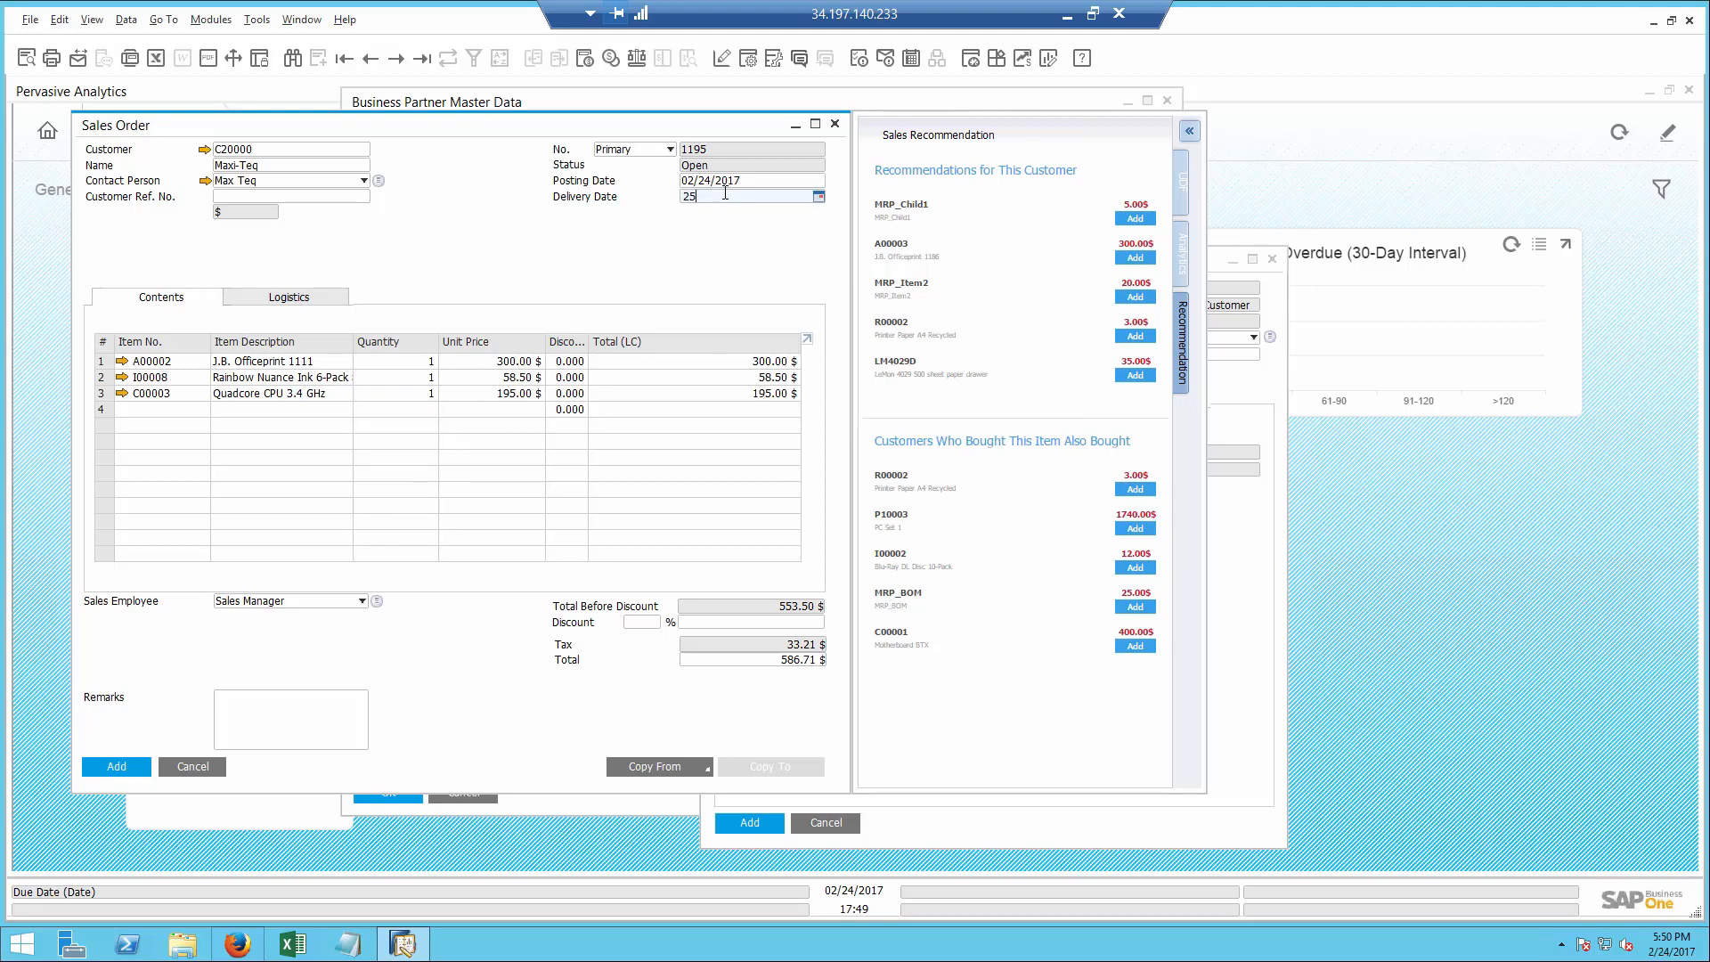
key("Tab")
- Add a line for item I000099, Printer Ink, to the sales order with a quantity of 3
left_click(334, 414)
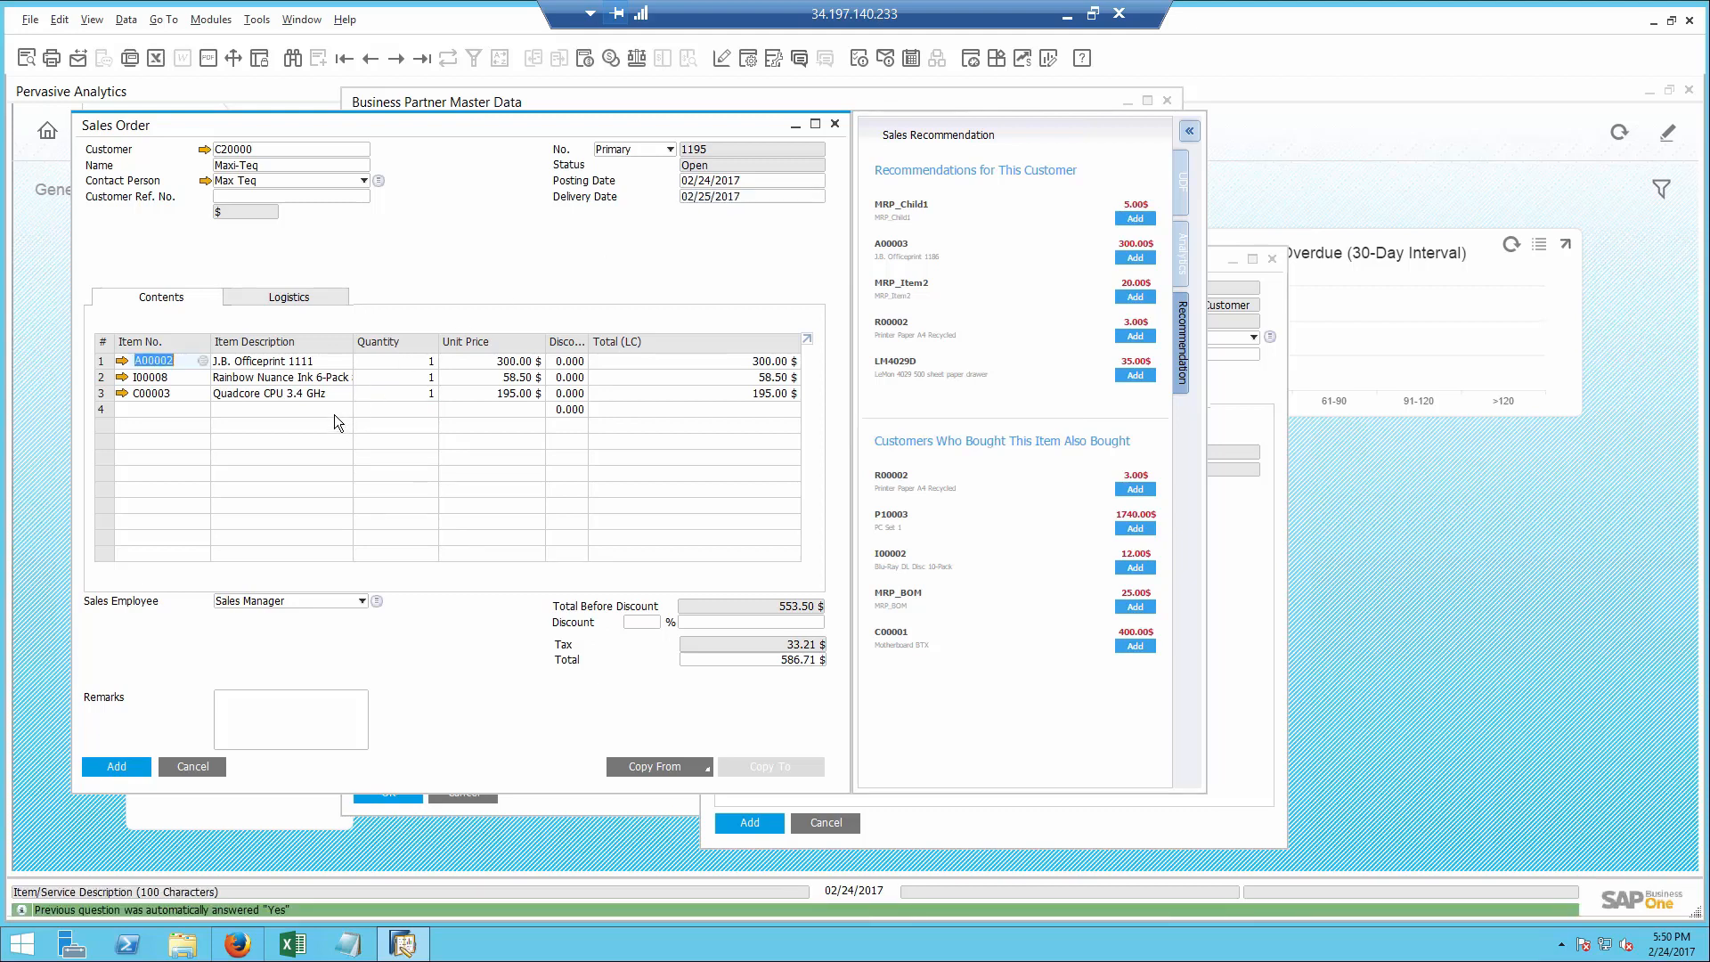
type("ink")
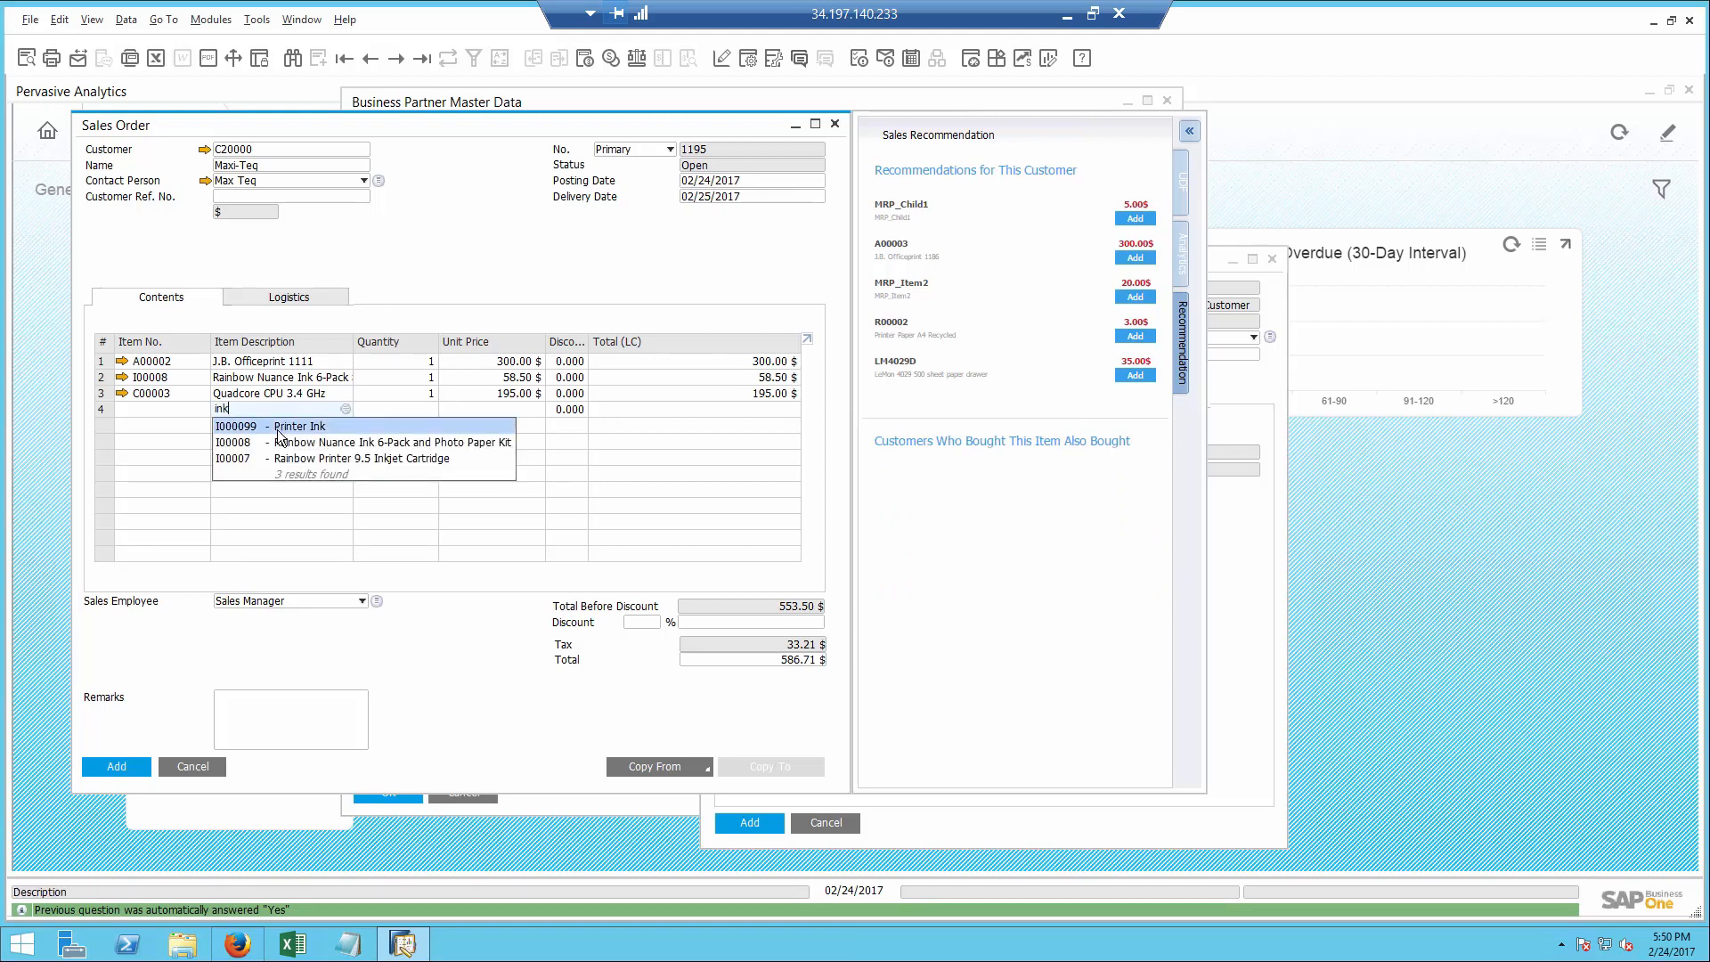
left_click(278, 428)
left_click(379, 411)
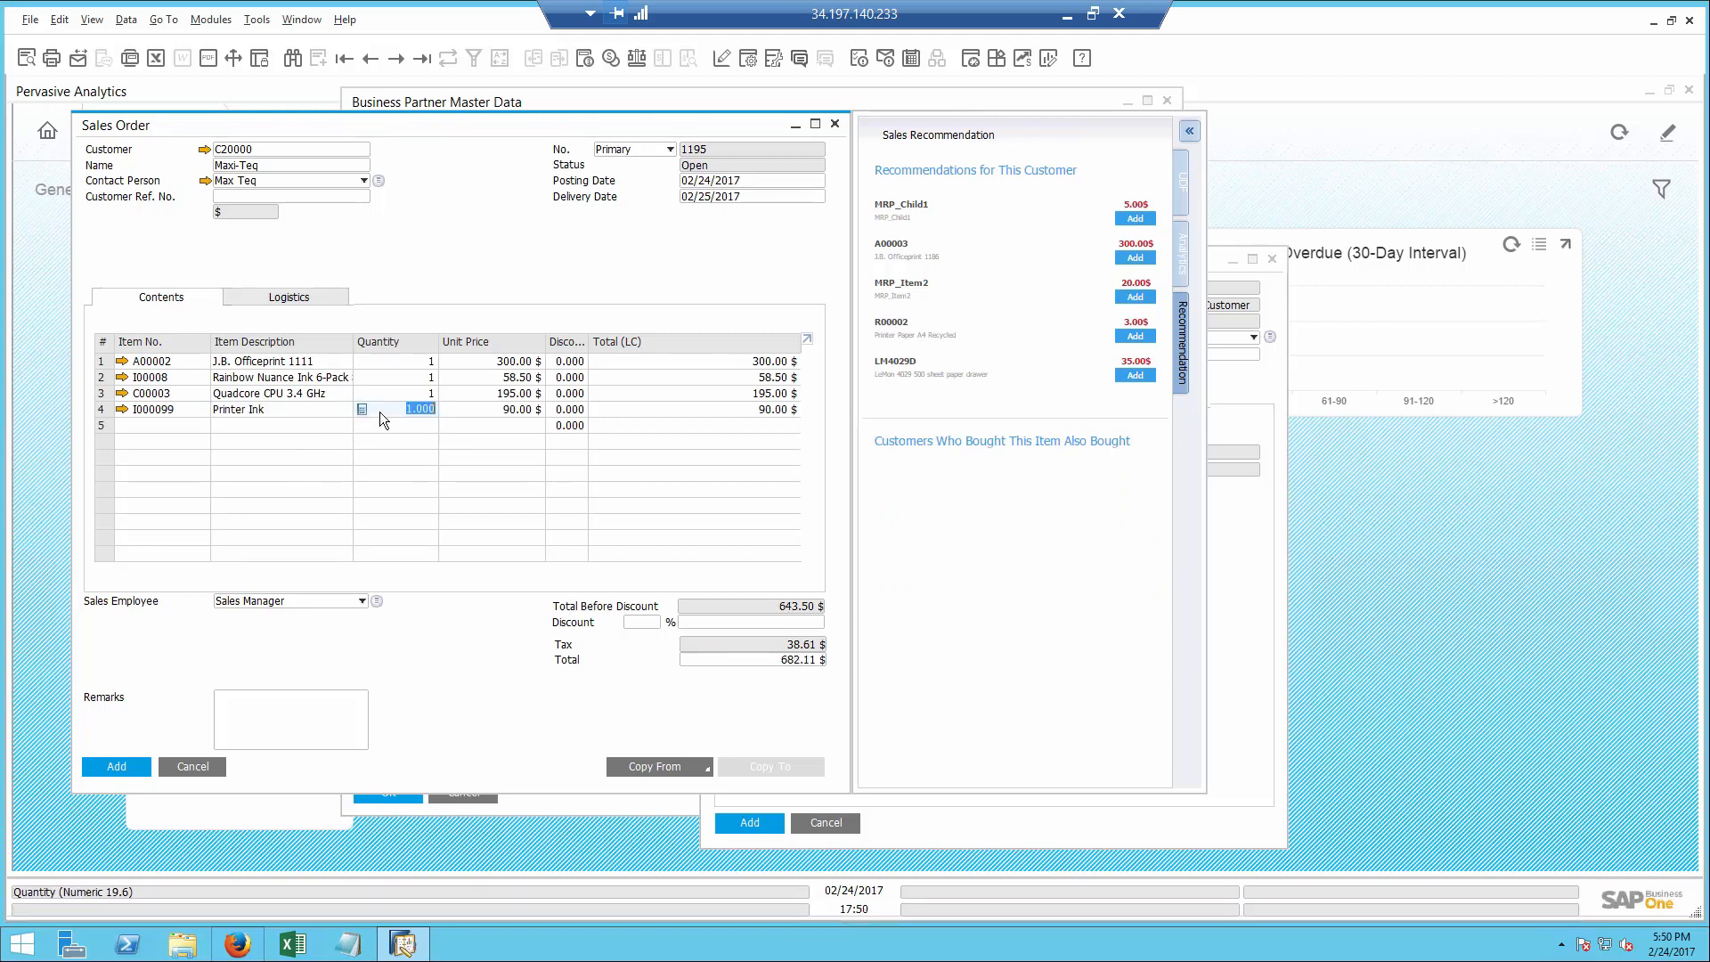
type("3")
key("Tab")
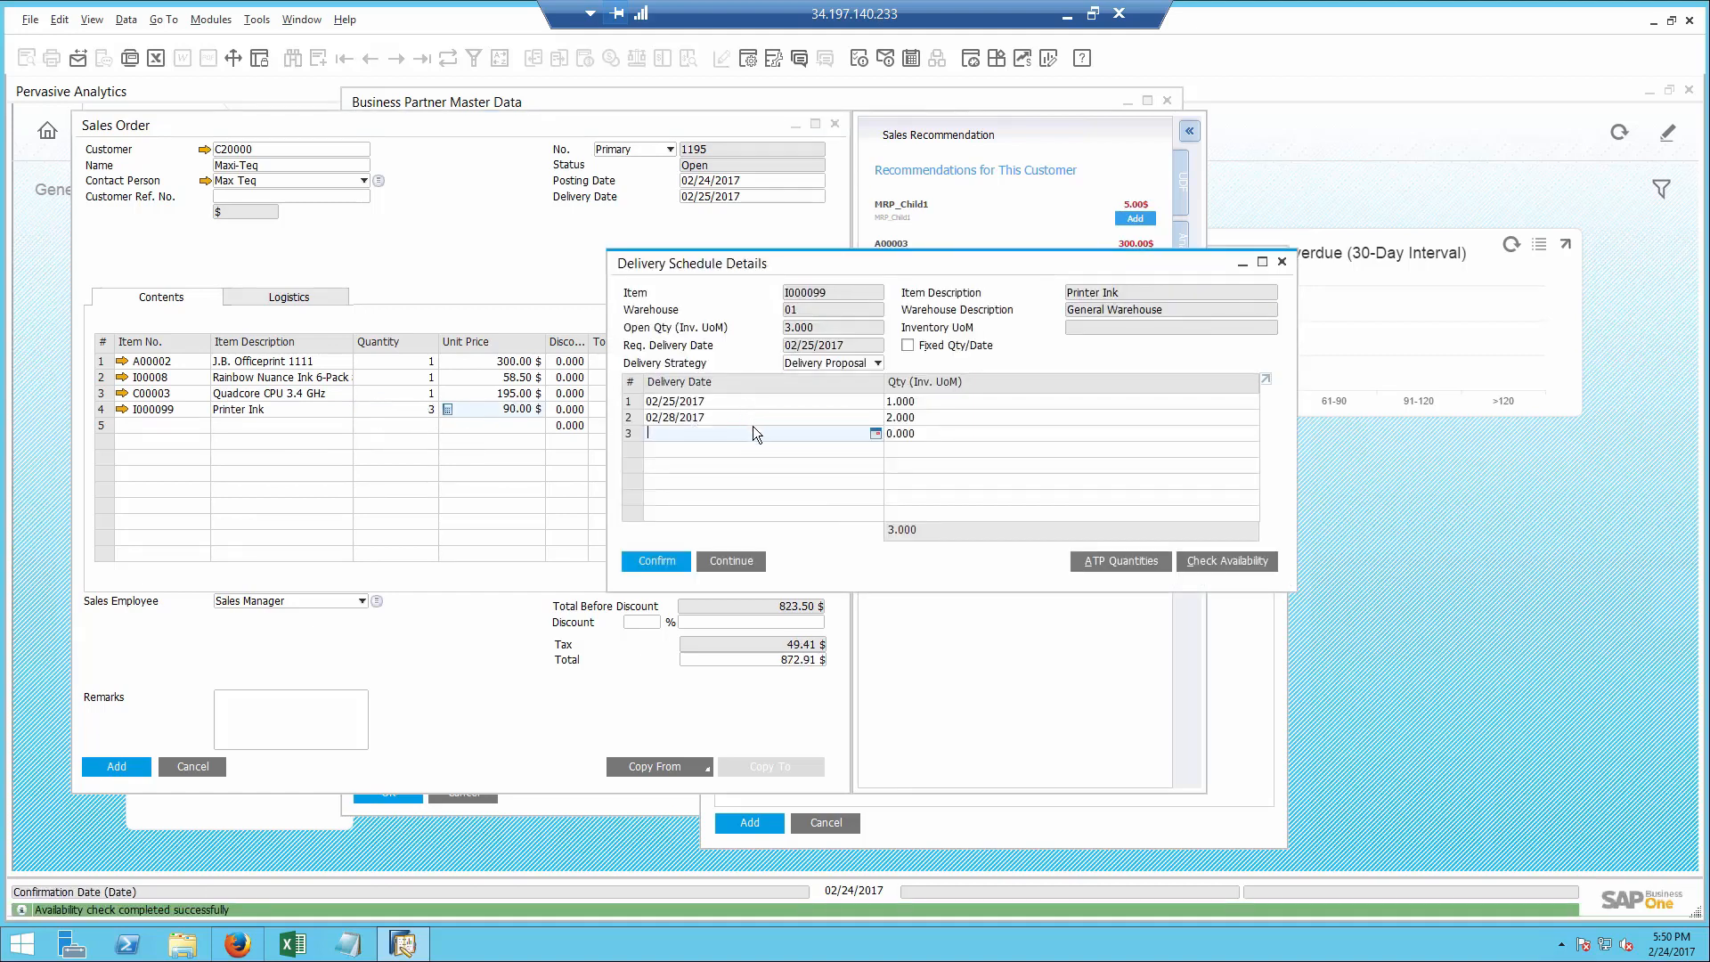
- Confirm the proposed delivery schedule for Printer Ink and add the sales order
left_click(657, 560)
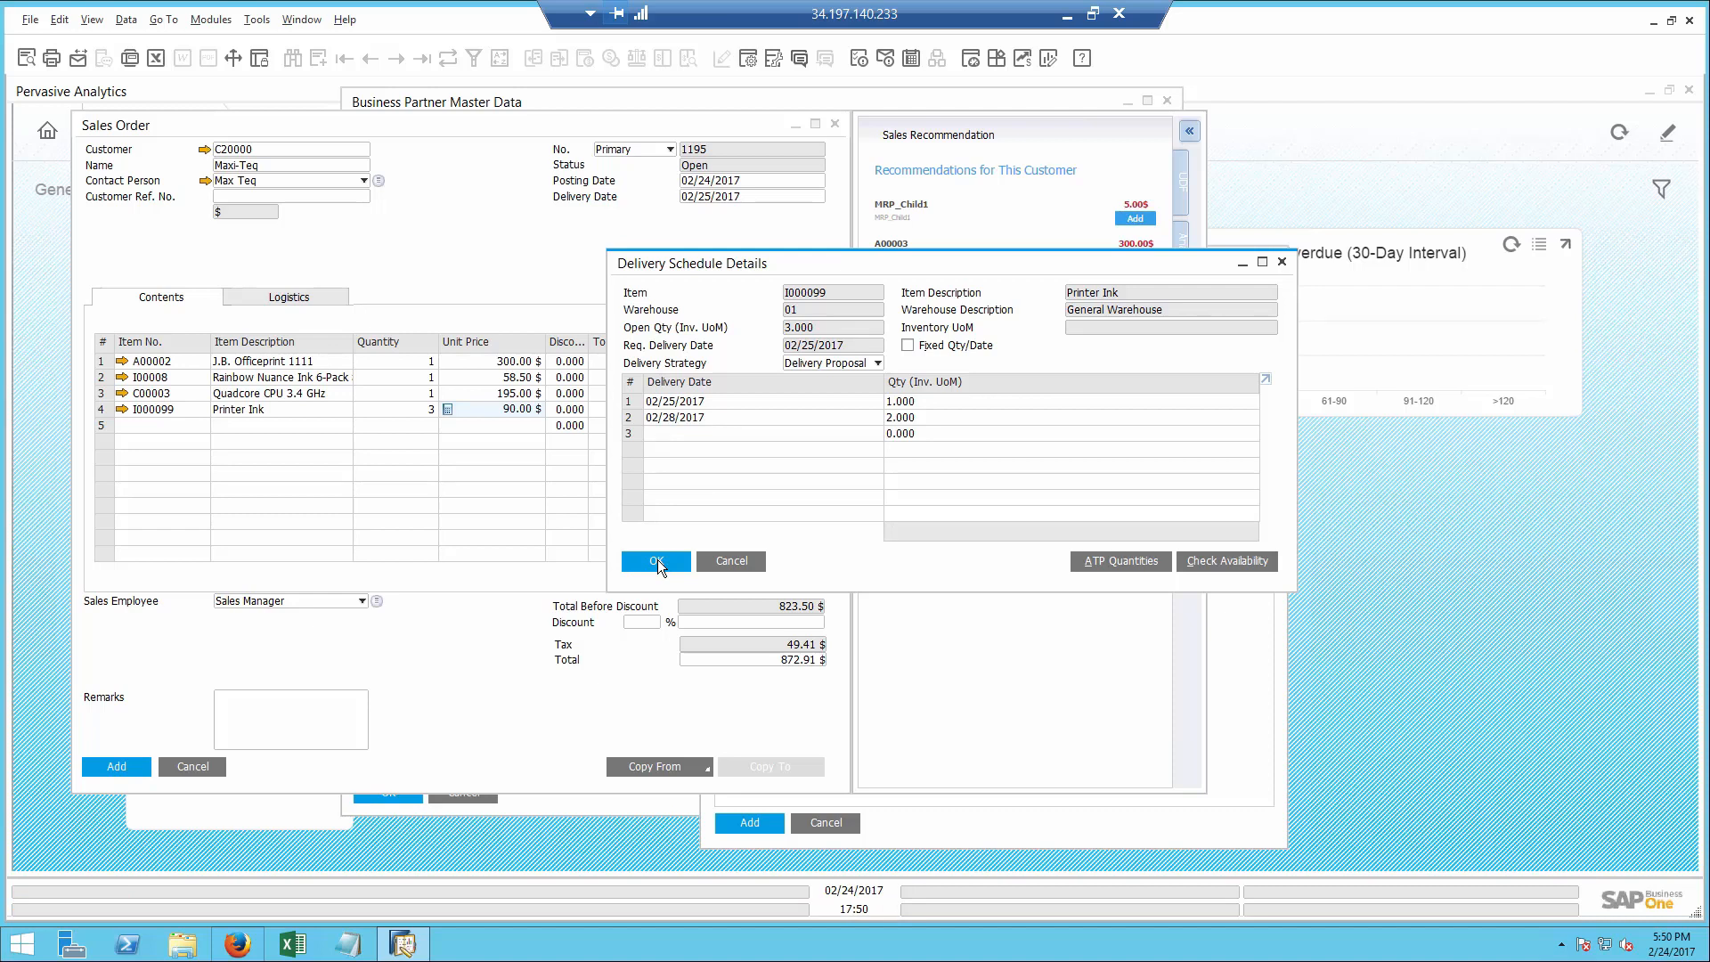
left_click(657, 564)
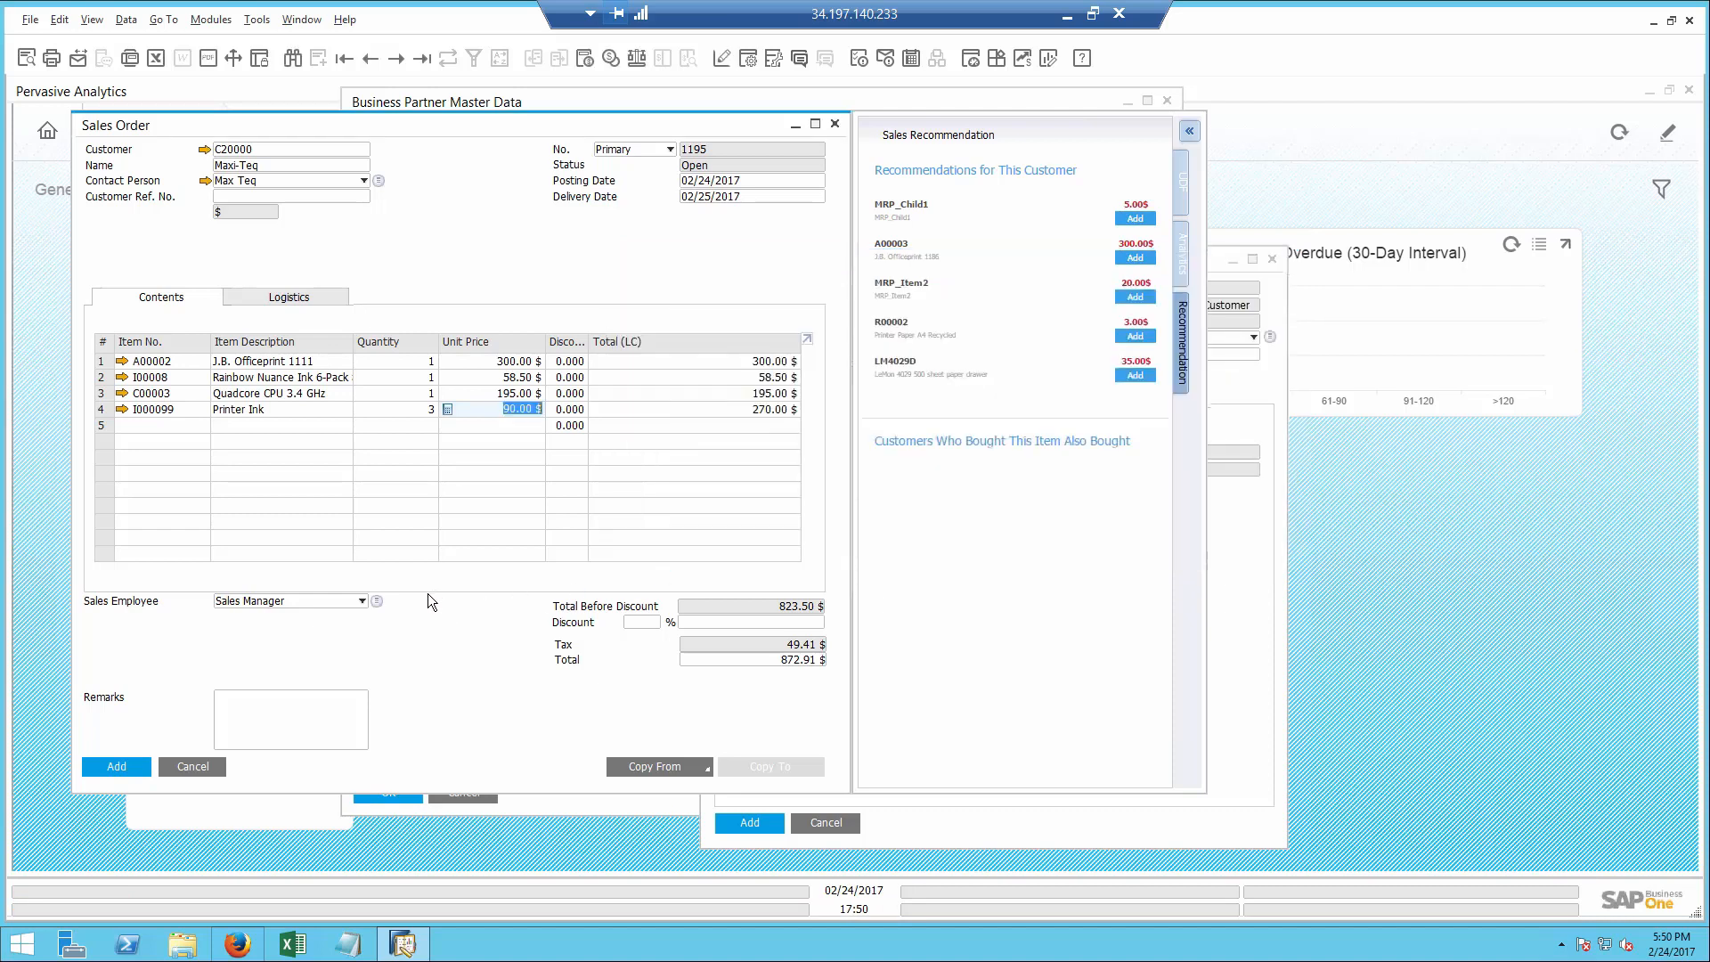
left_click(103, 762)
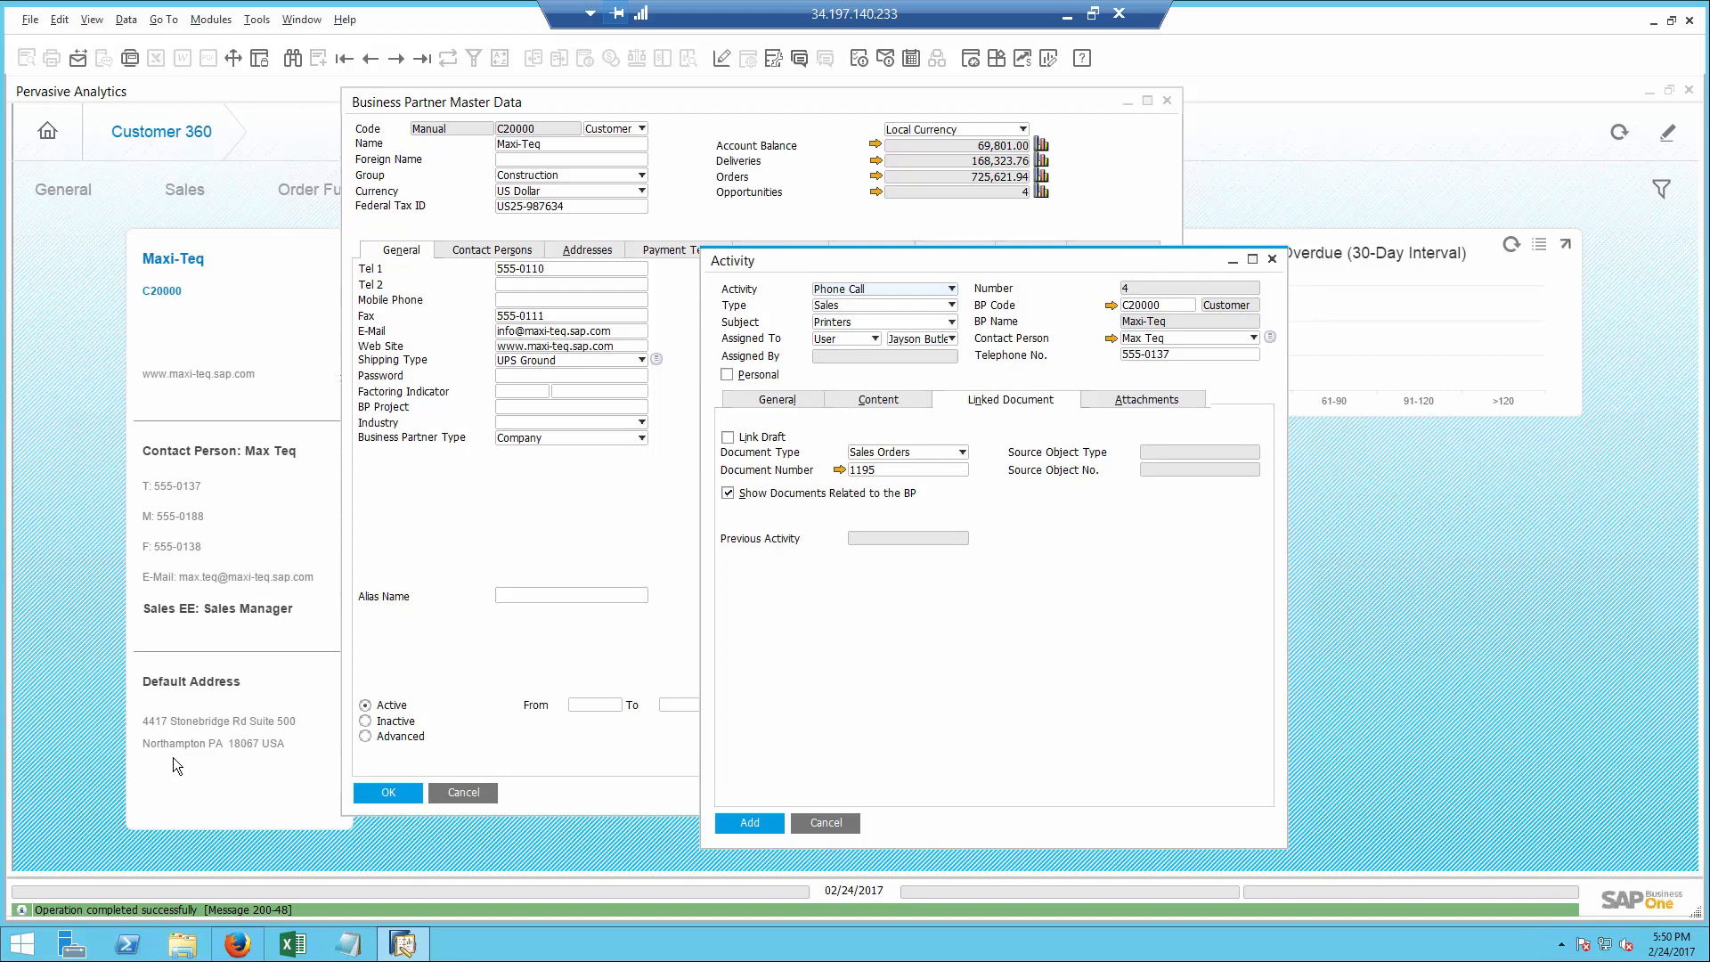
- Discard the activity and close Maxi-Teq's business partner master data and the Customer 360 dashboard
left_click(827, 822)
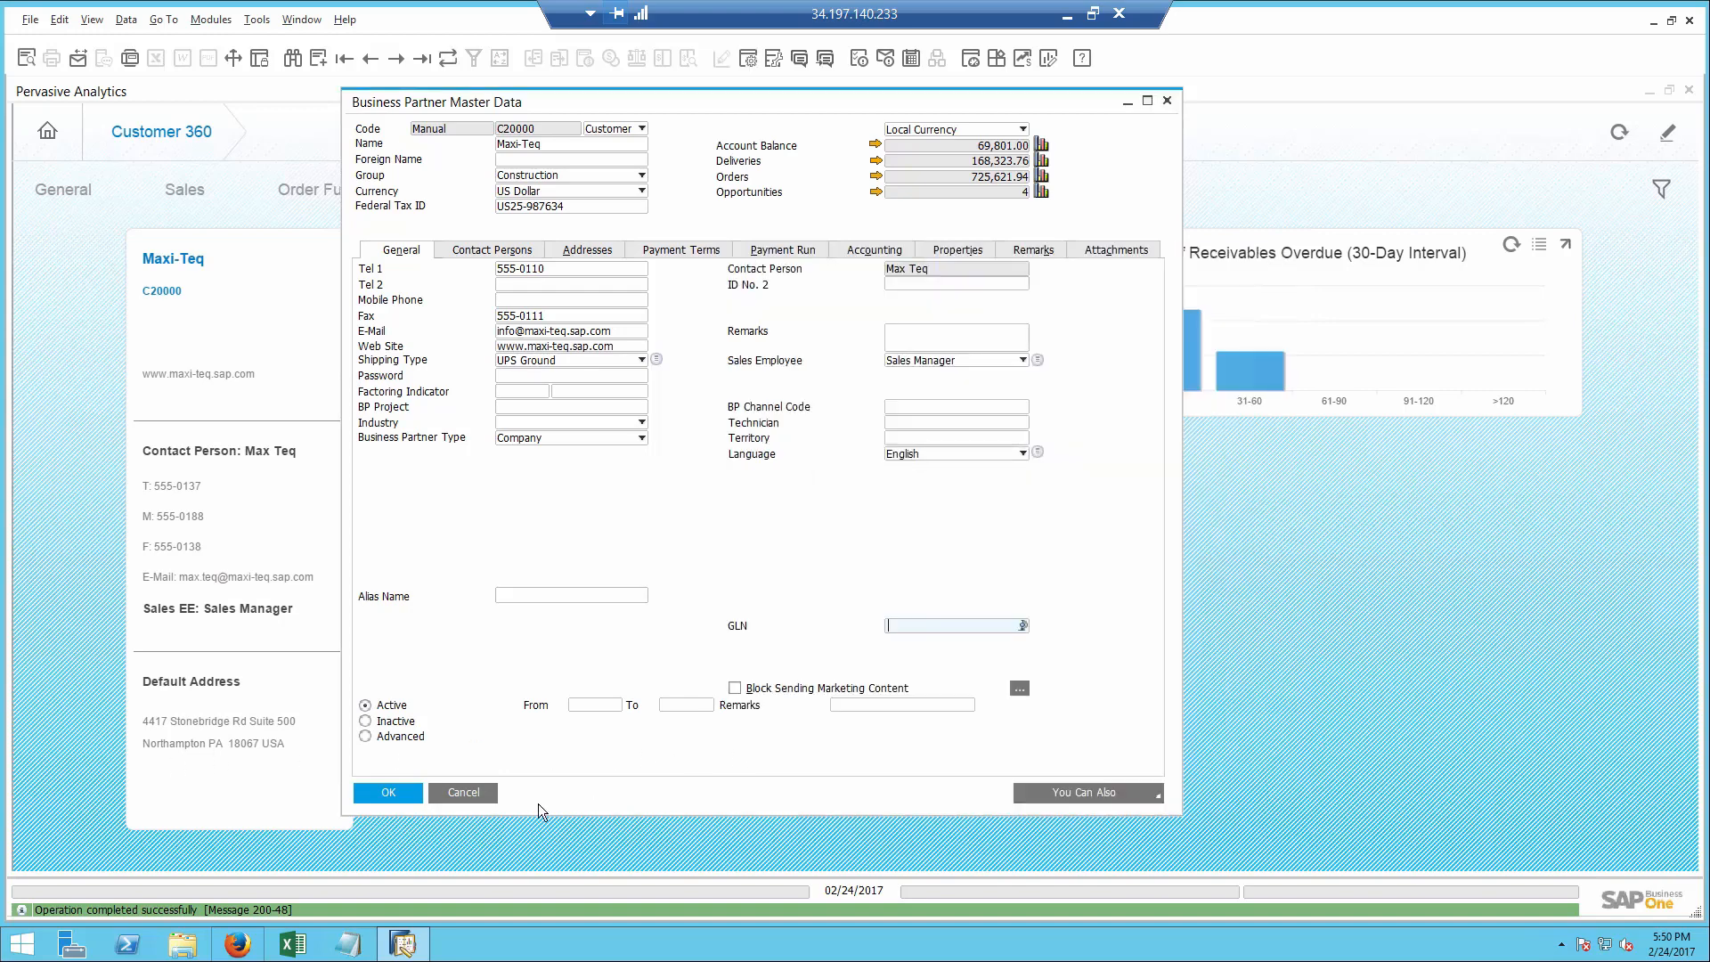
left_click(466, 793)
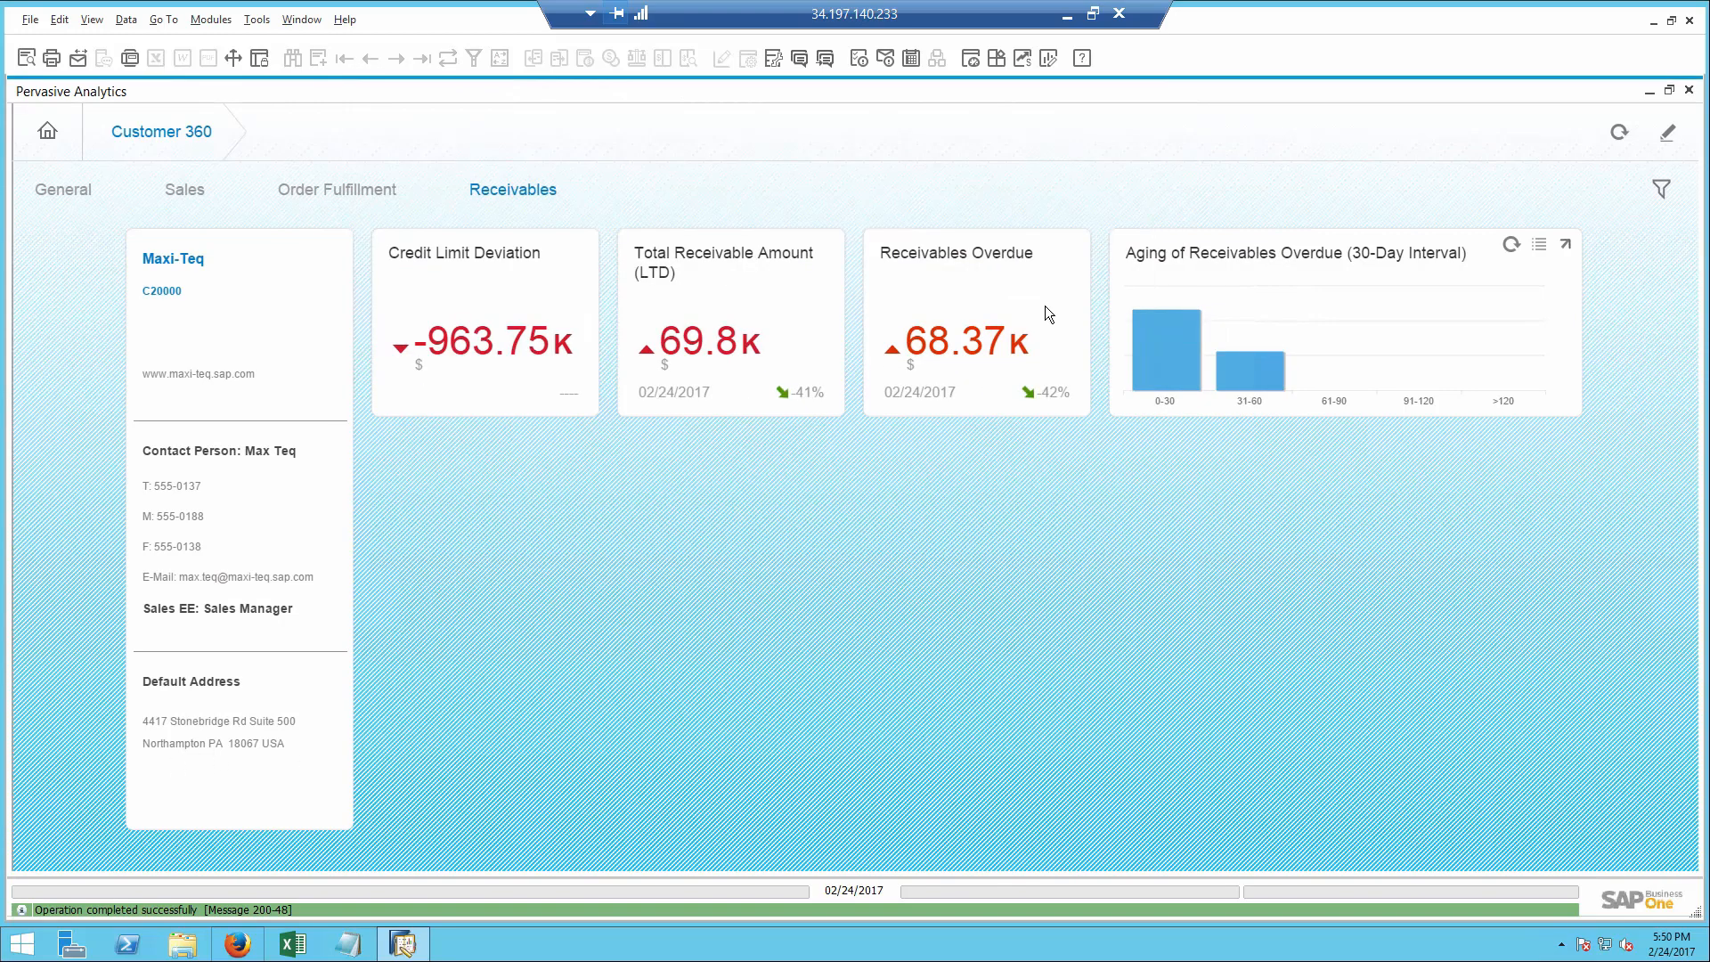
left_click(1688, 90)
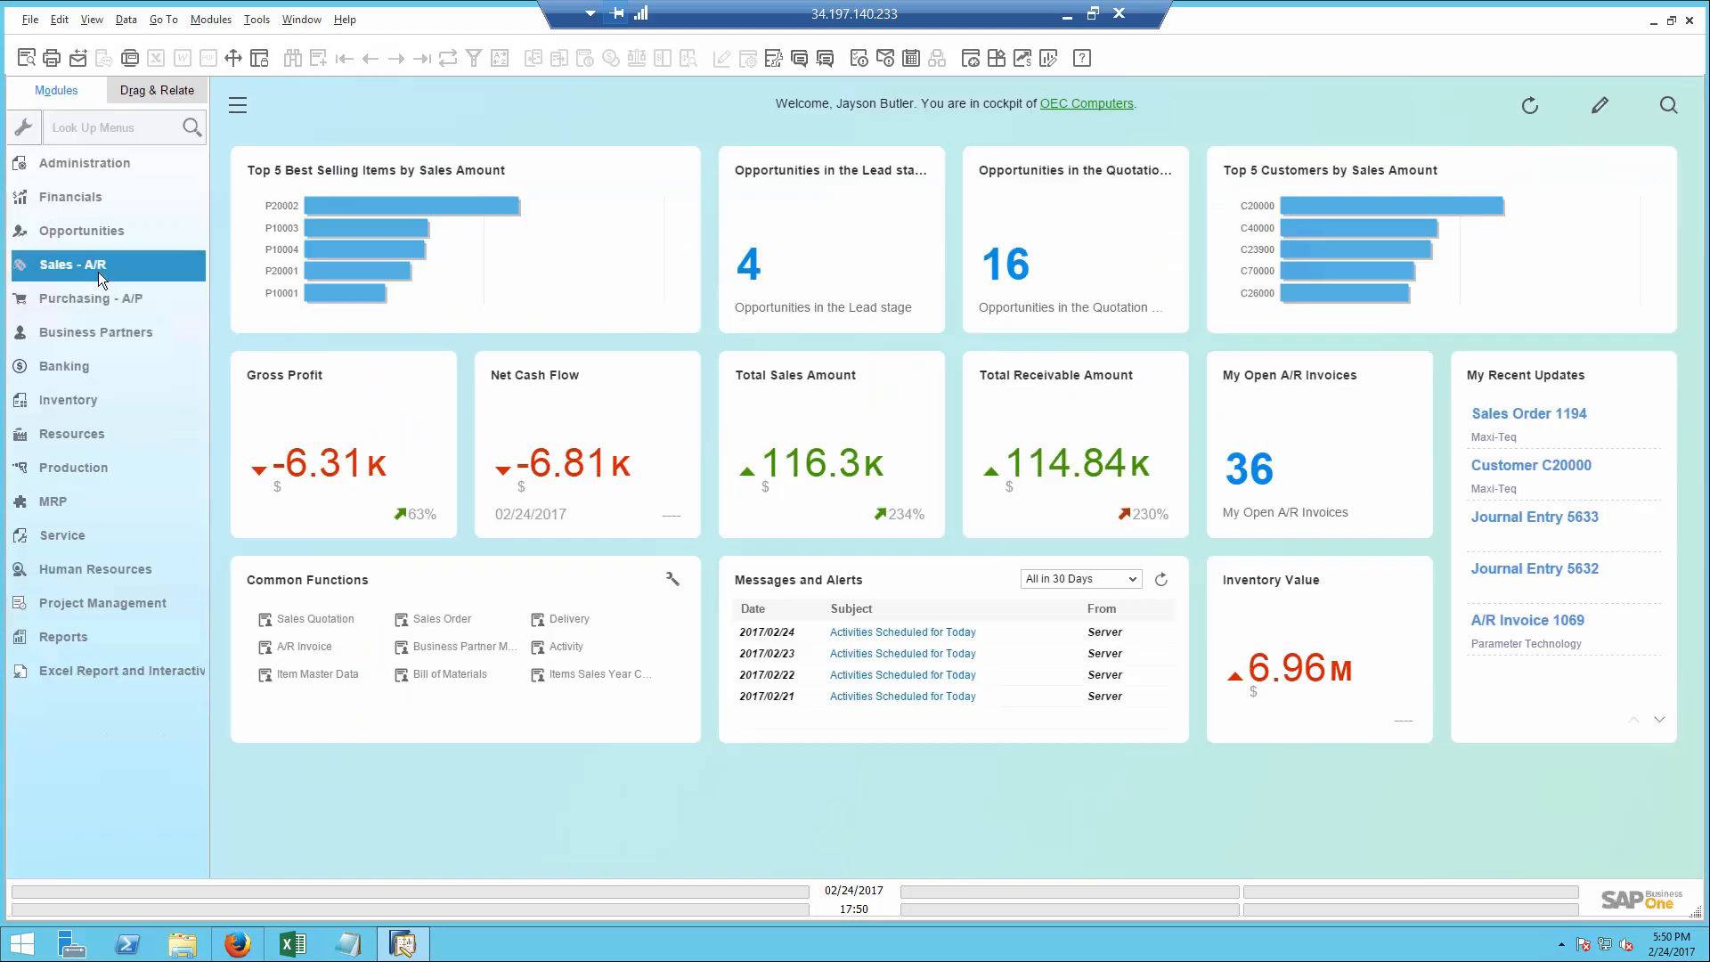
- Open the Sales Order form from Sales - A/R and browse back to Maxi-Teq's most recent order
left_click(98, 268)
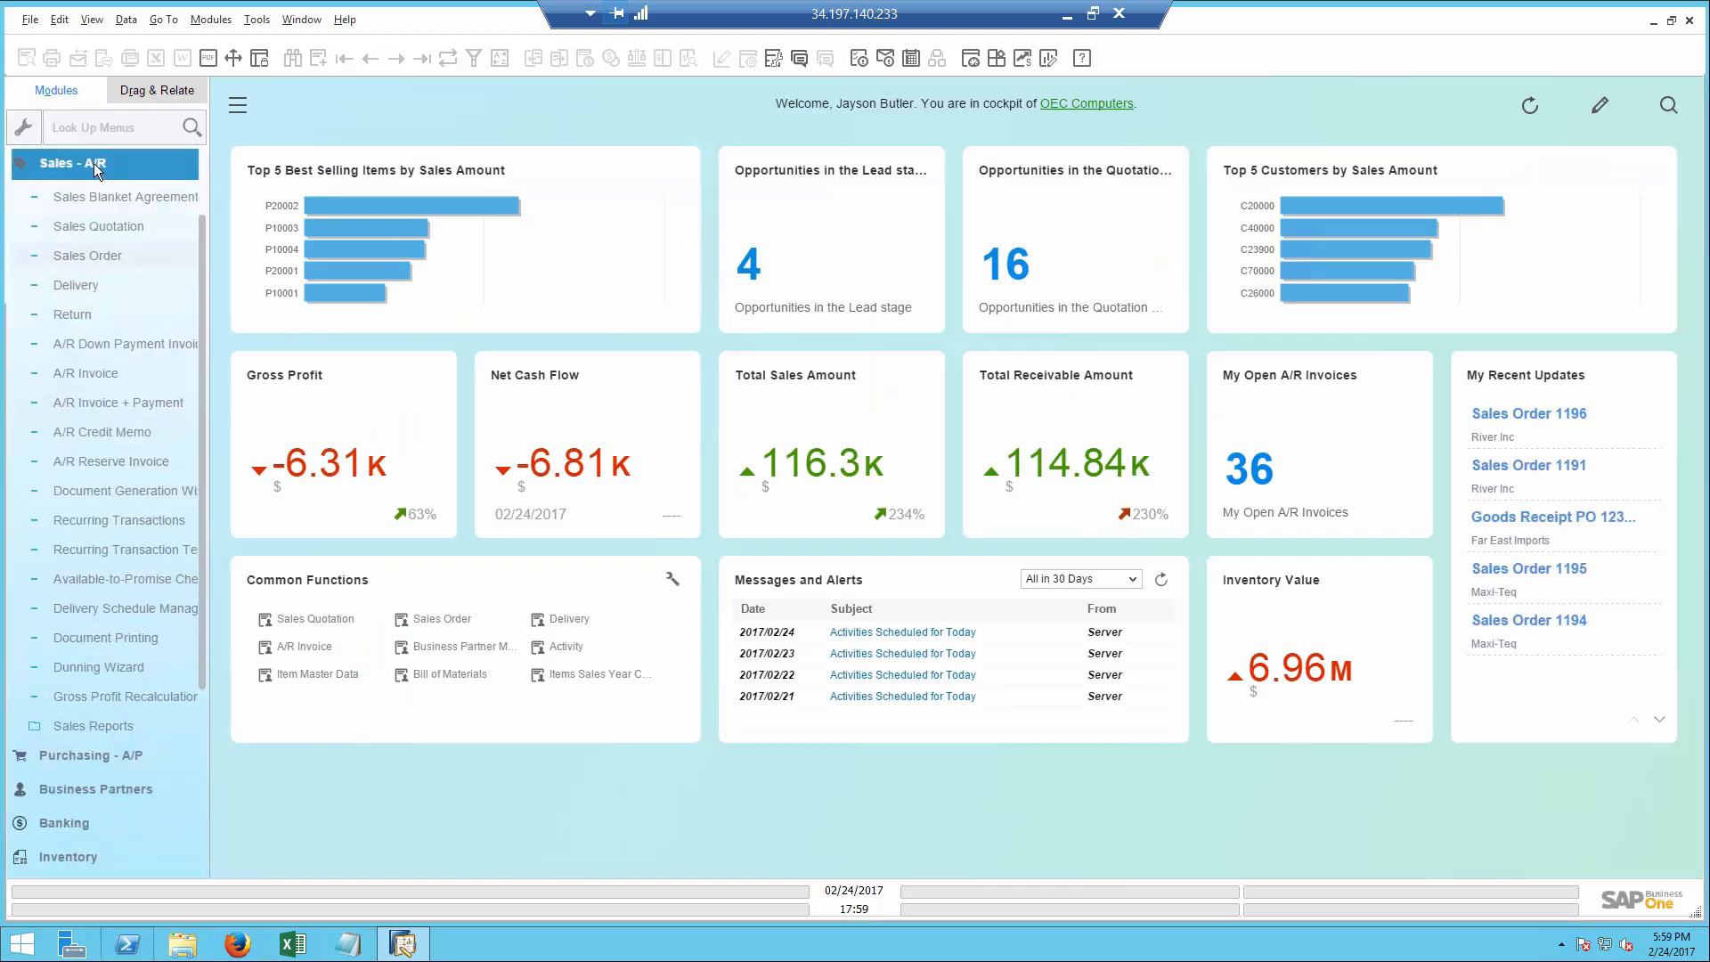
left_click(91, 254)
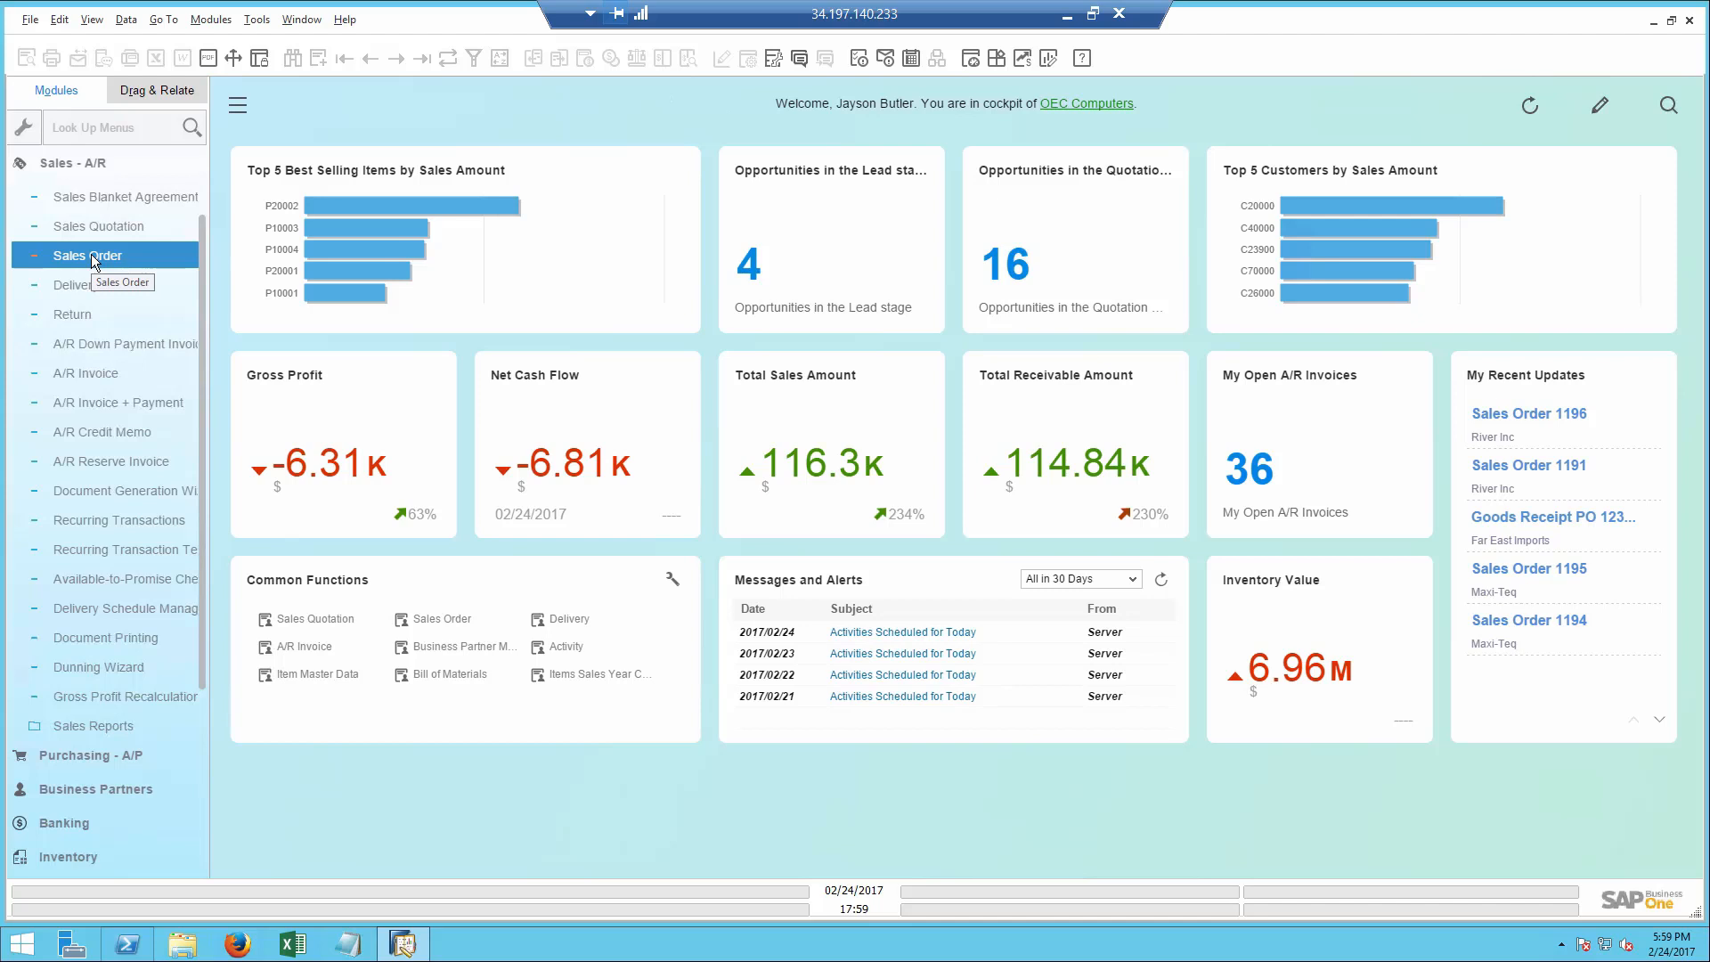
left_click(93, 257)
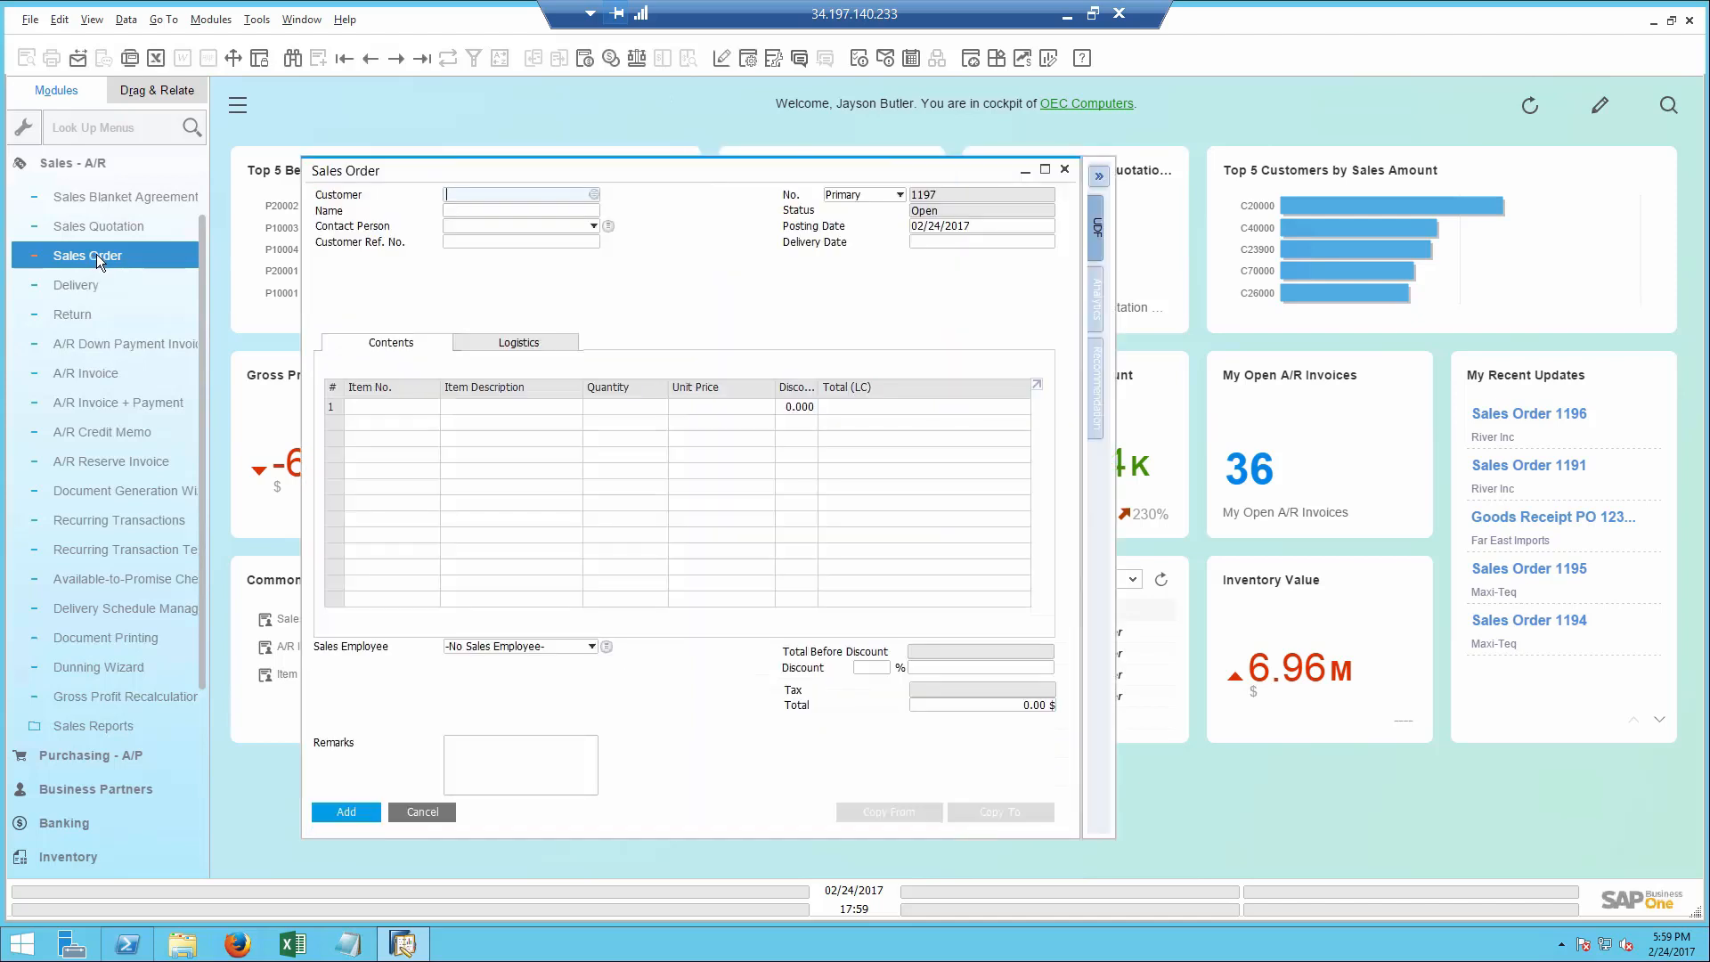
left_click(370, 64)
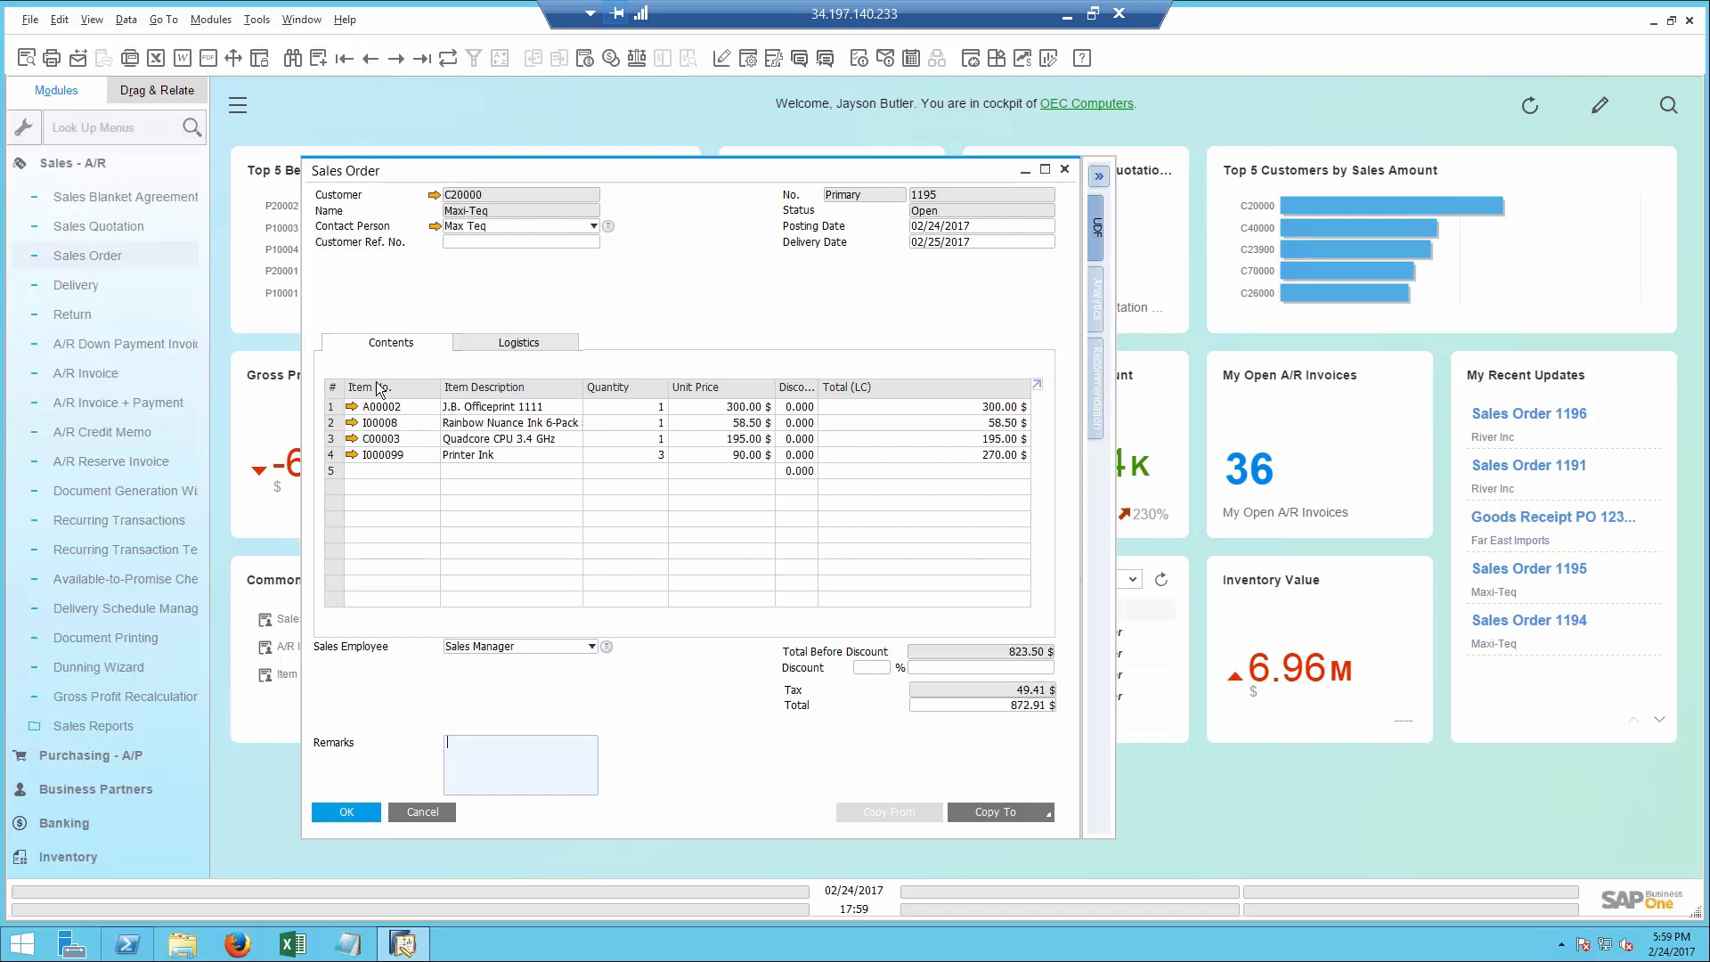
- Open Delivery Schedule Management for the Printer Ink line and expand the scheduled deliveries of the River Inc and Maxi-Teq orders
left_click(332, 455)
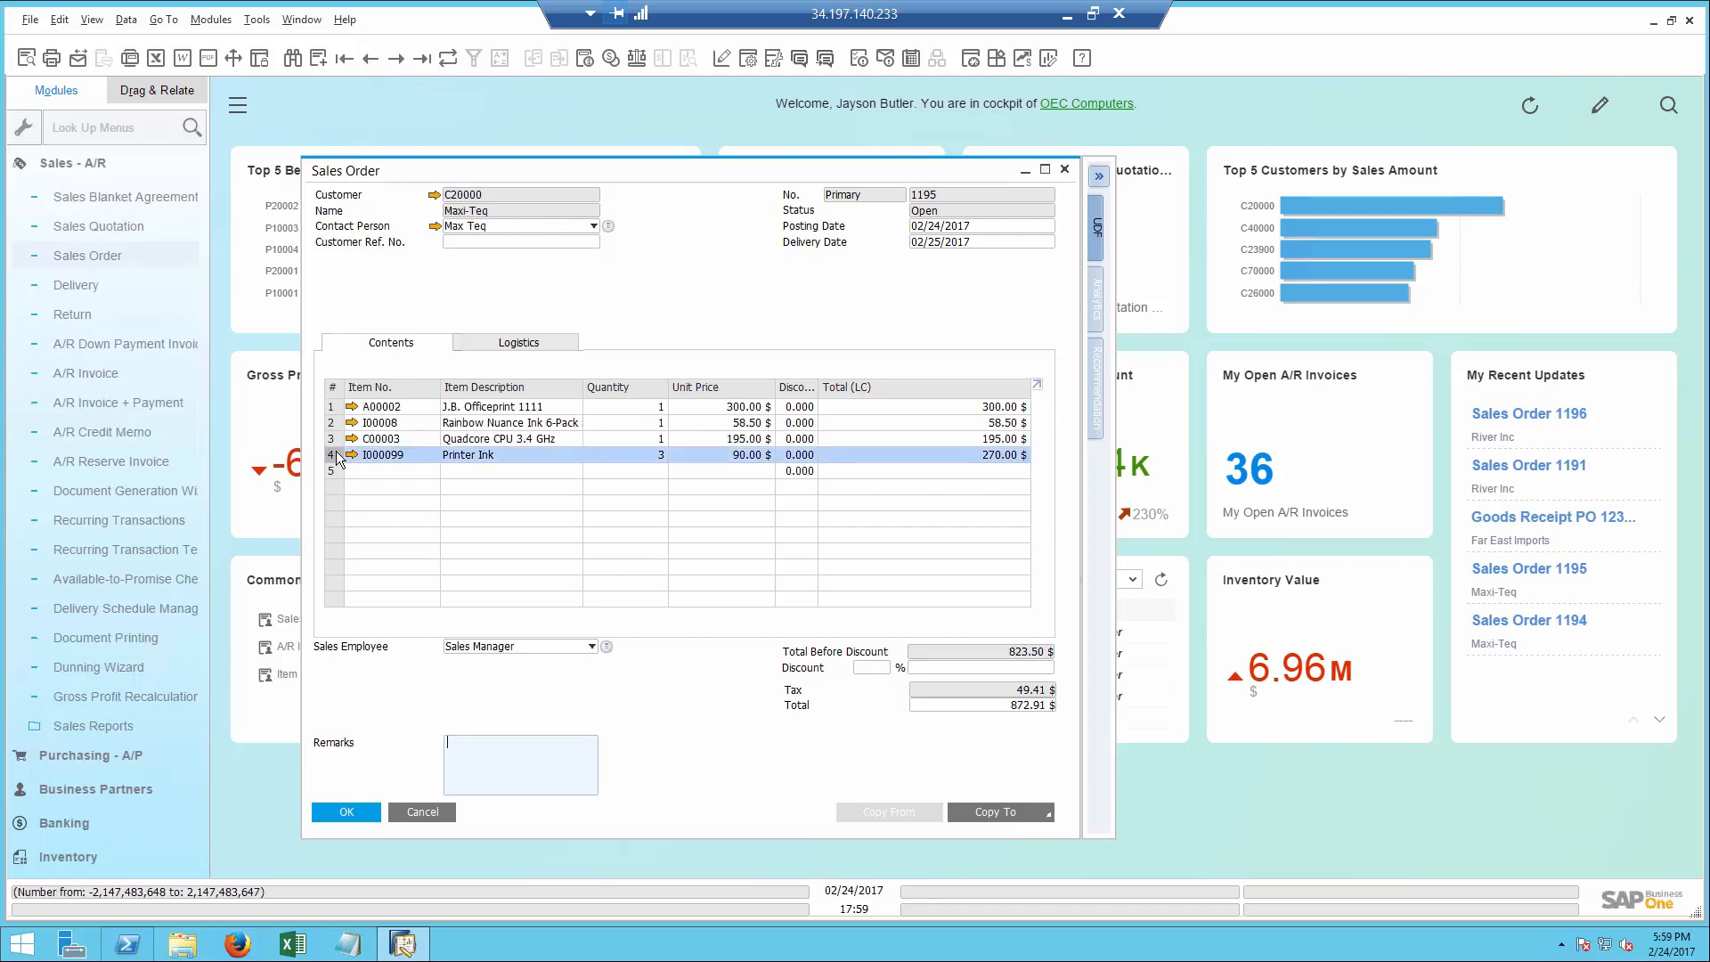
right_click(337, 456)
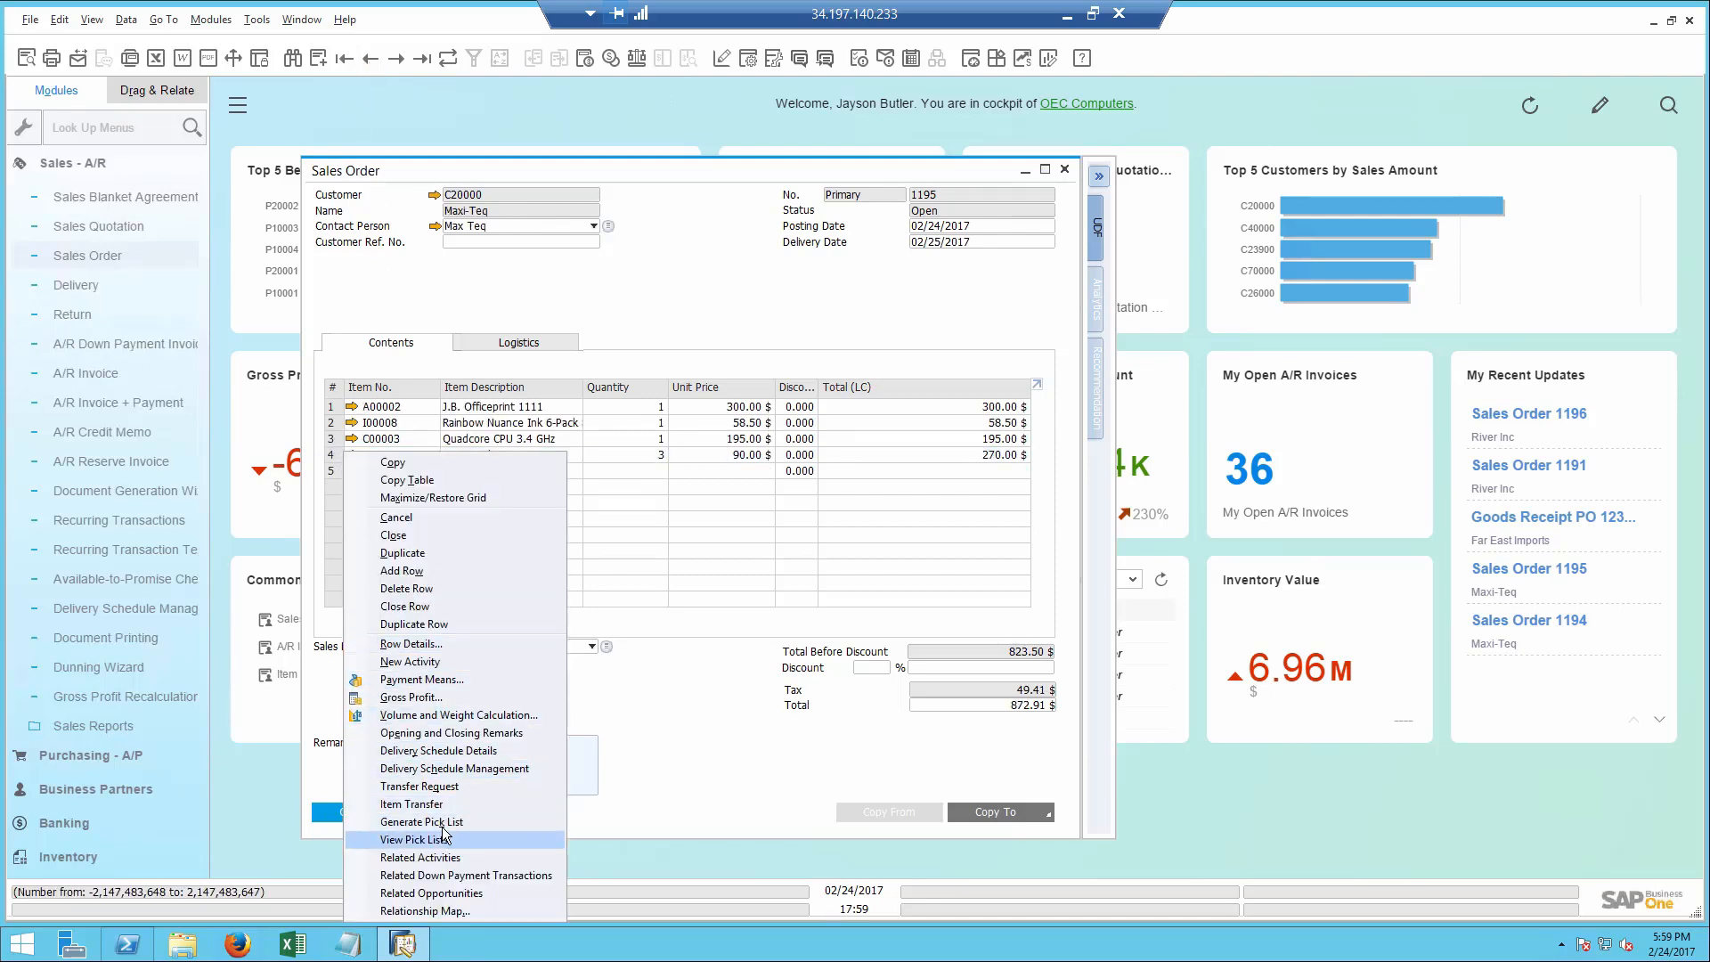
left_click(438, 768)
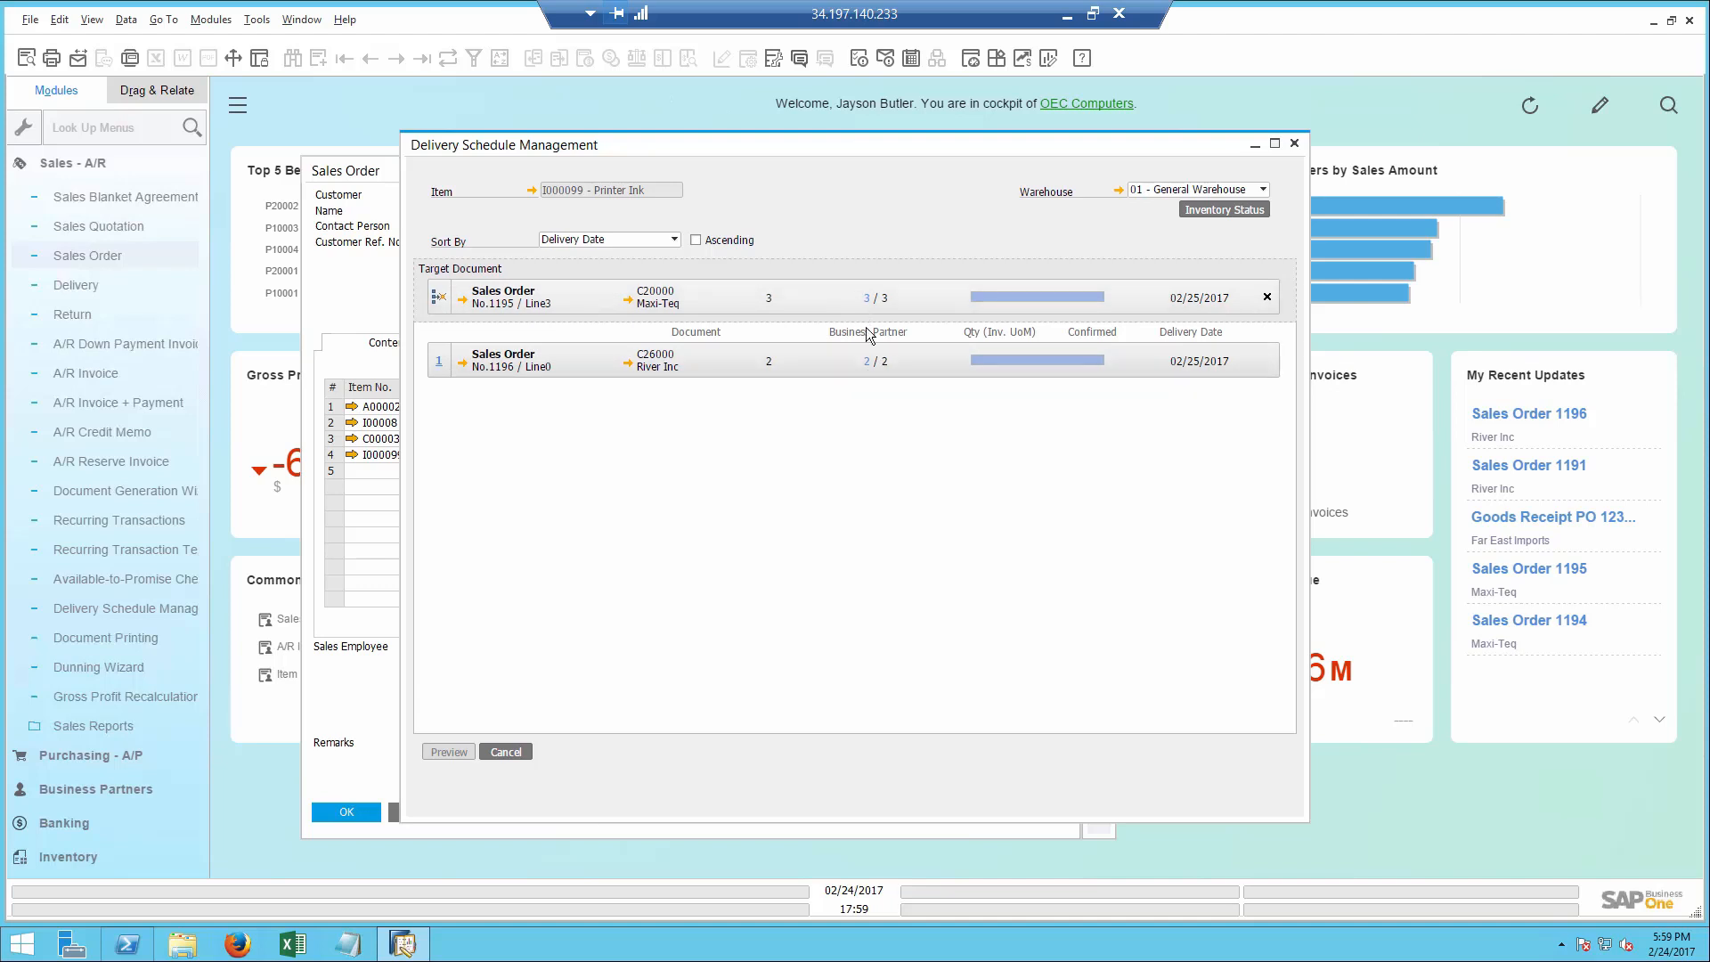
left_click(867, 361)
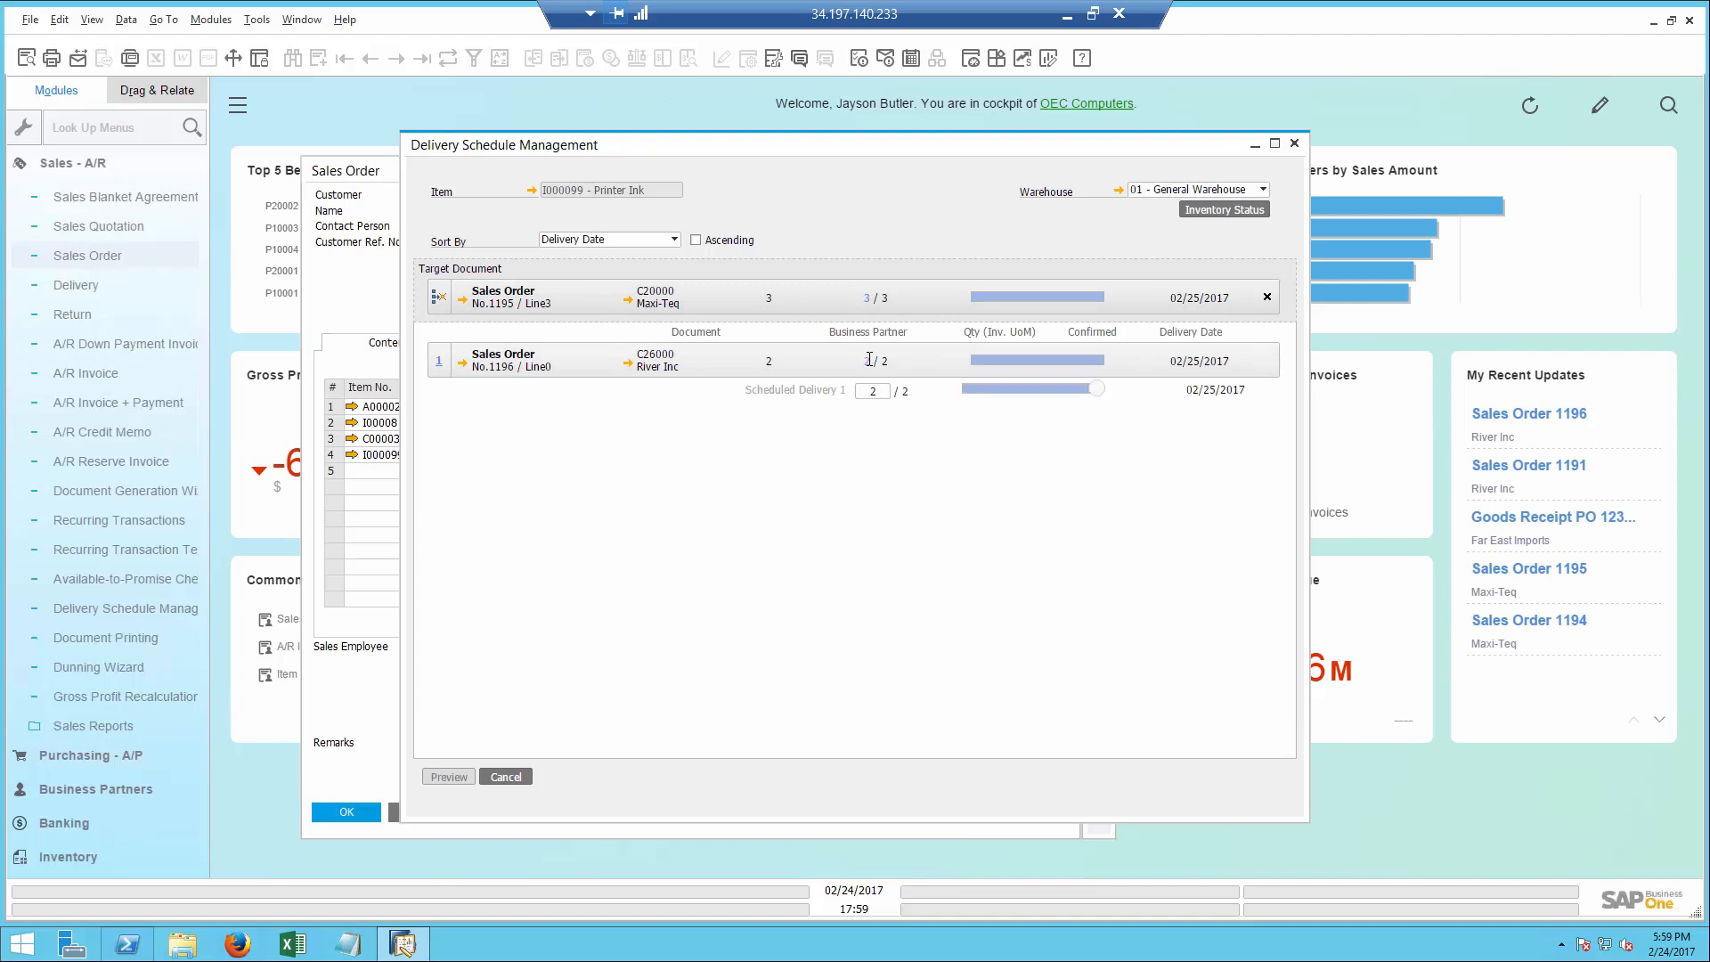
left_click(868, 298)
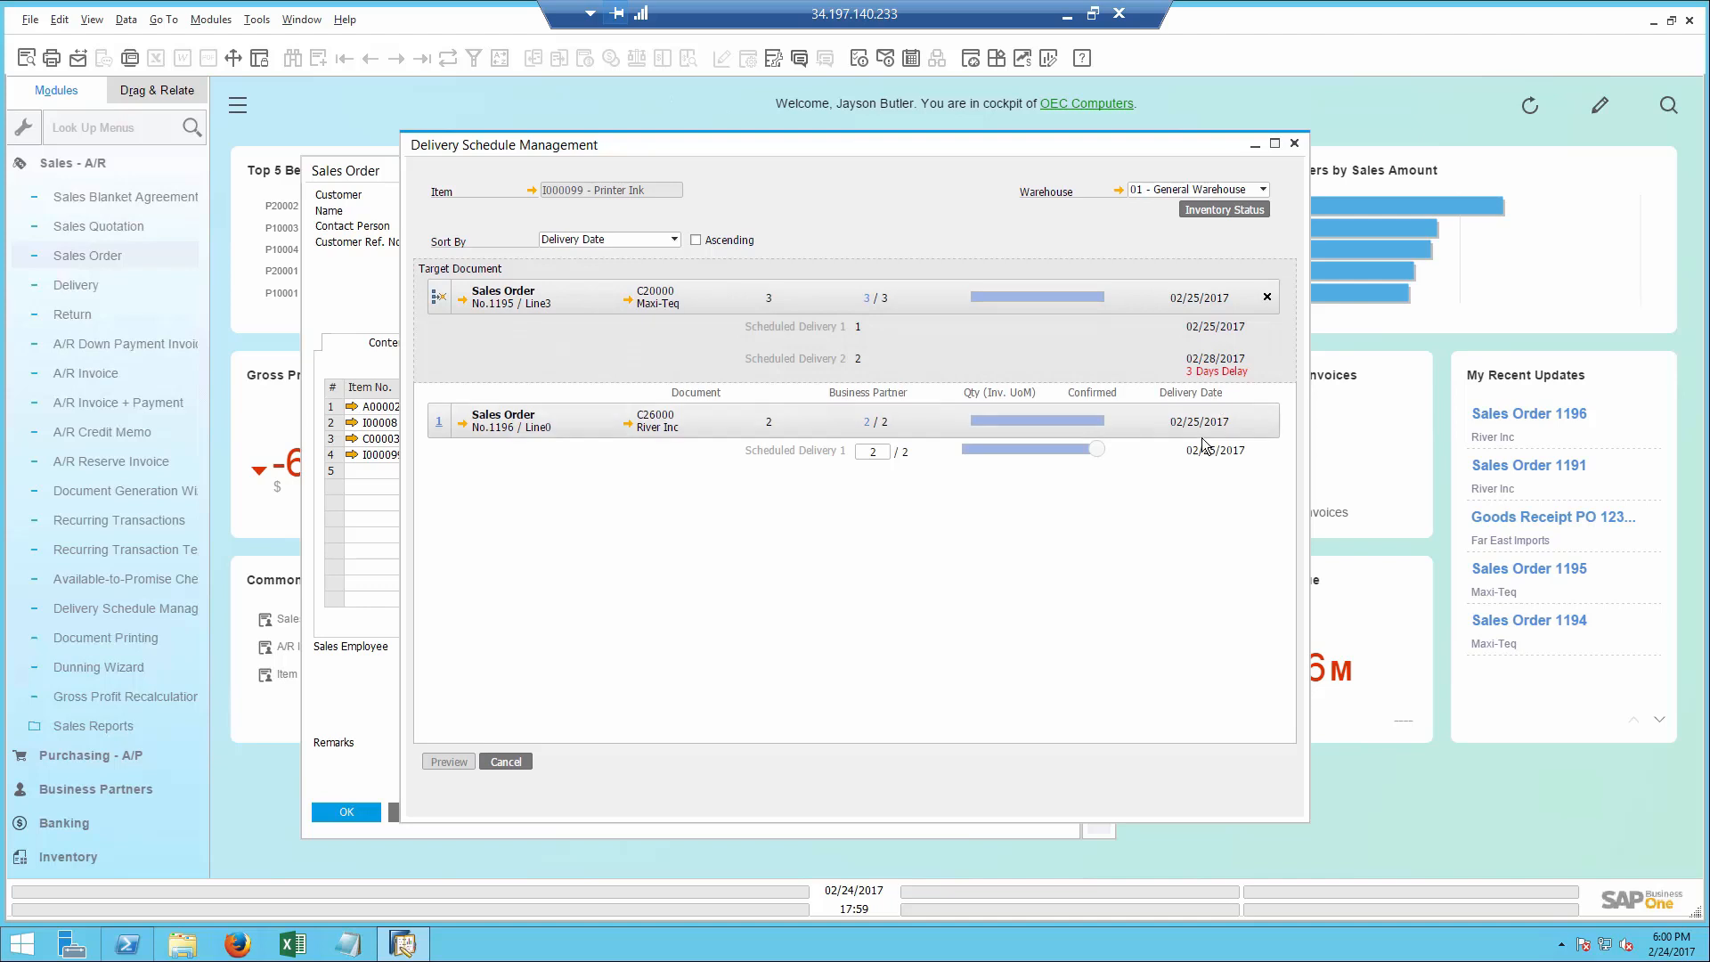
- Reduce River Inc's scheduled Printer Ink delivery to 1, preview and confirm the rescheduling, and close the schedule and sales order
left_click_drag(1065, 451, 994, 452)
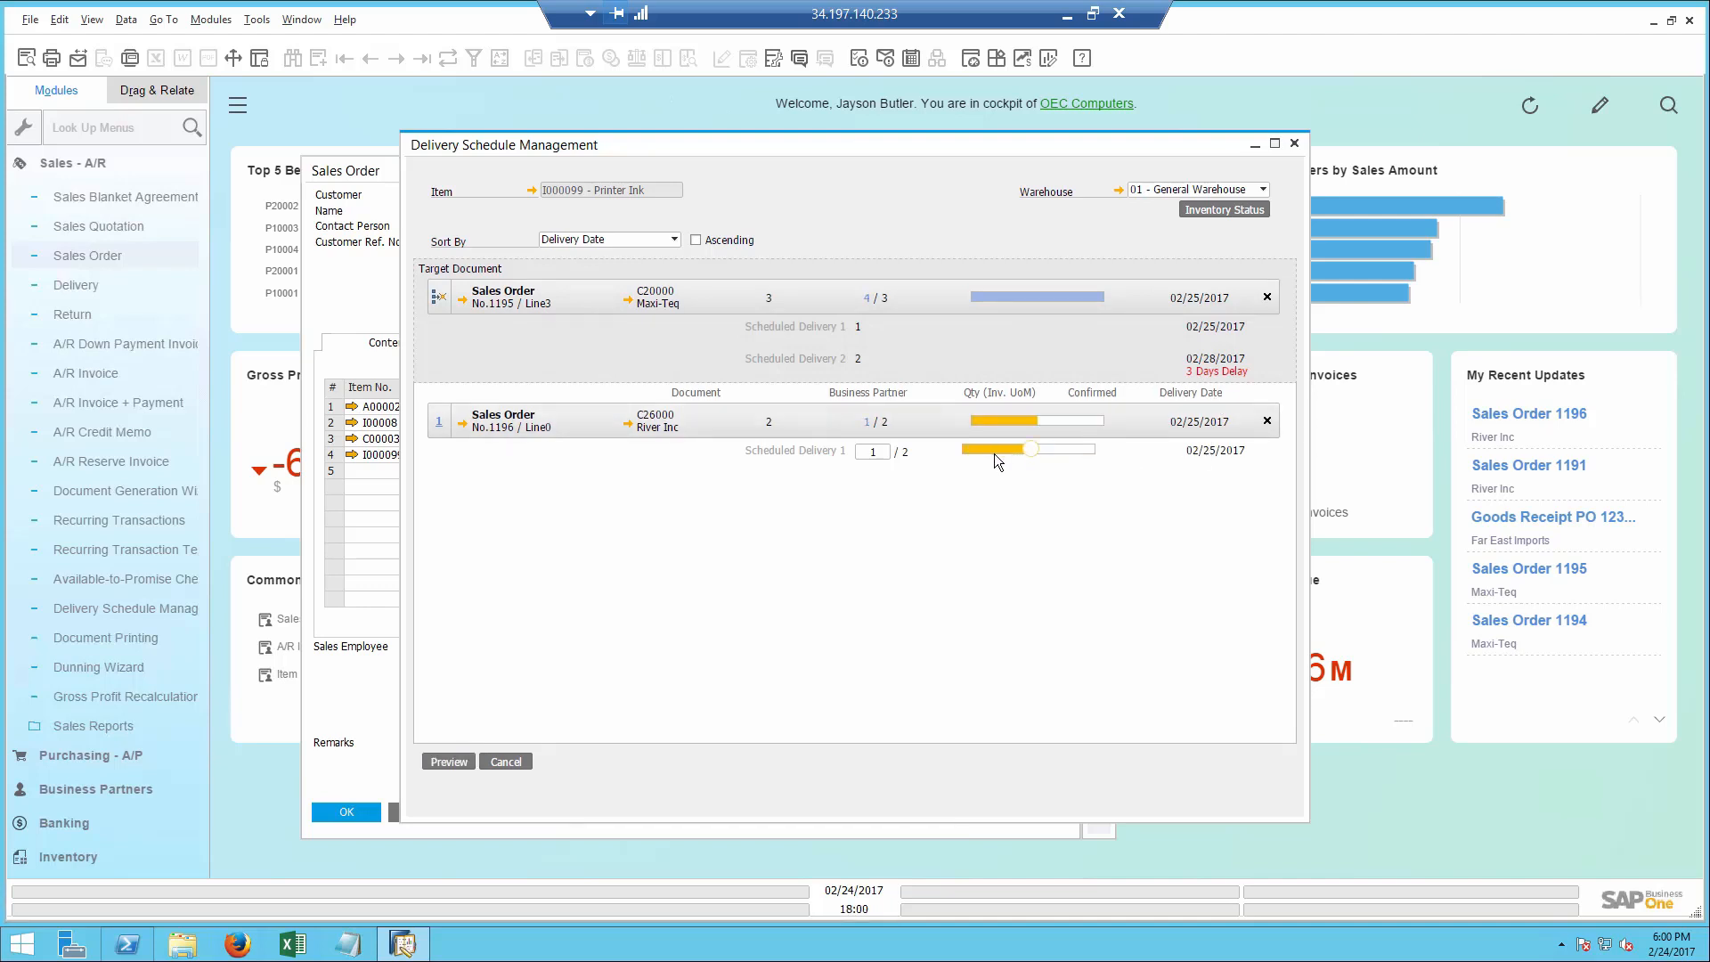
left_click(448, 762)
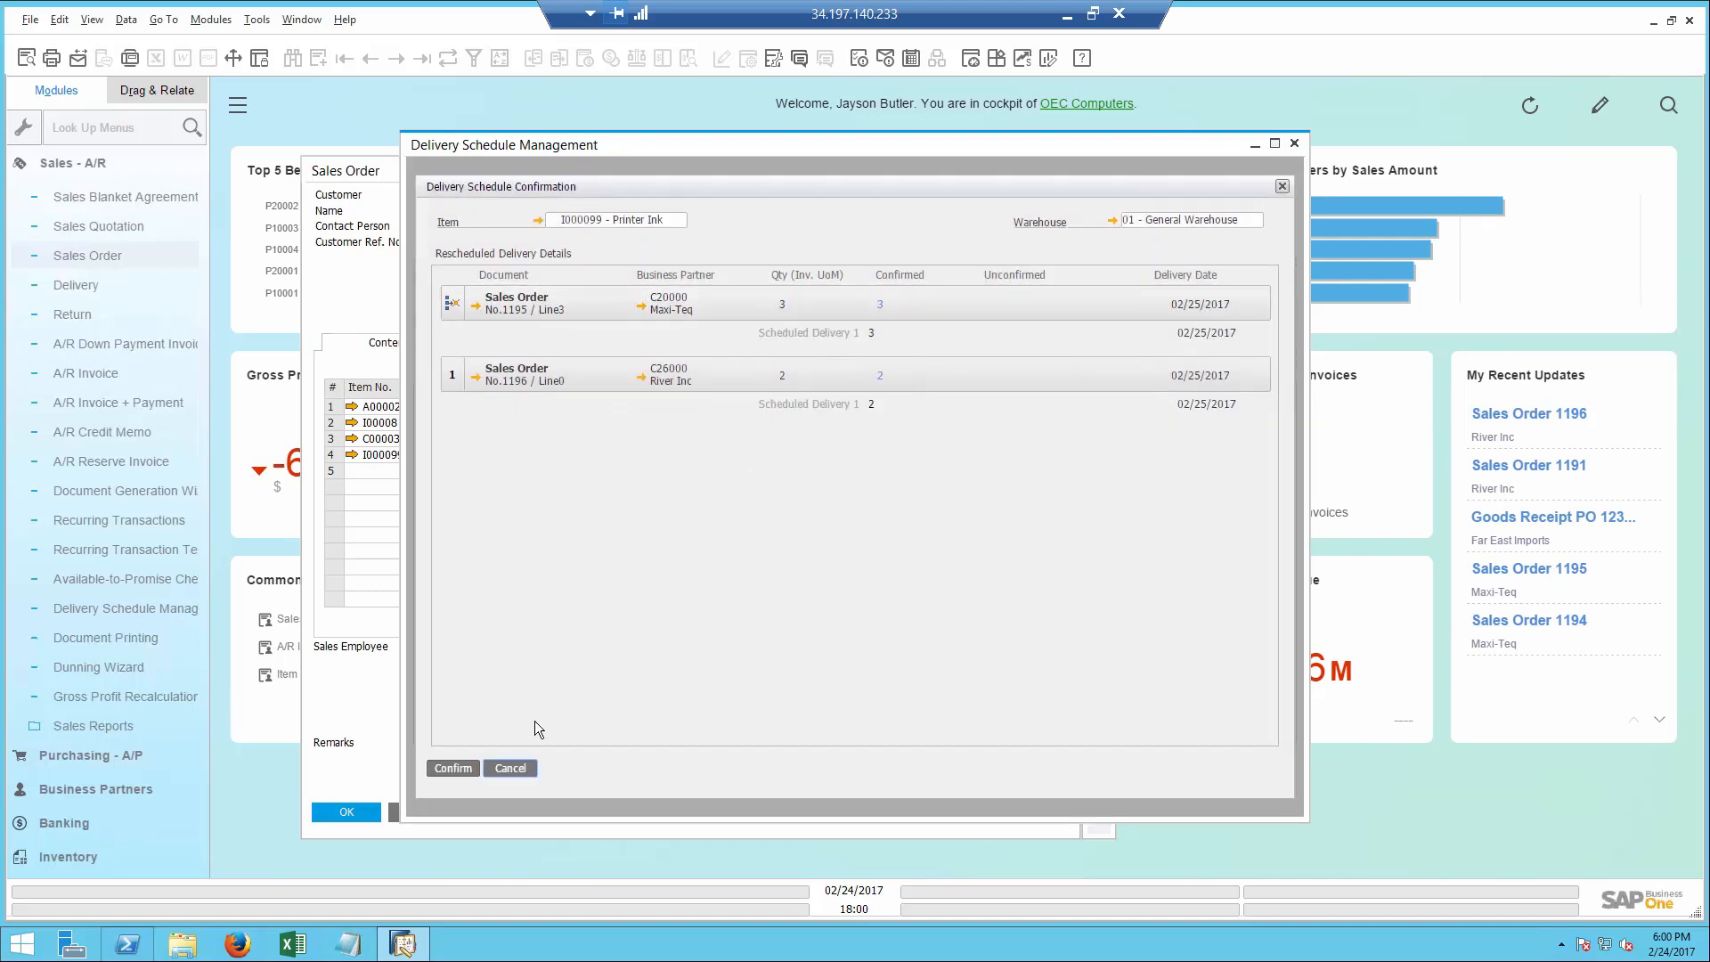
left_click(453, 767)
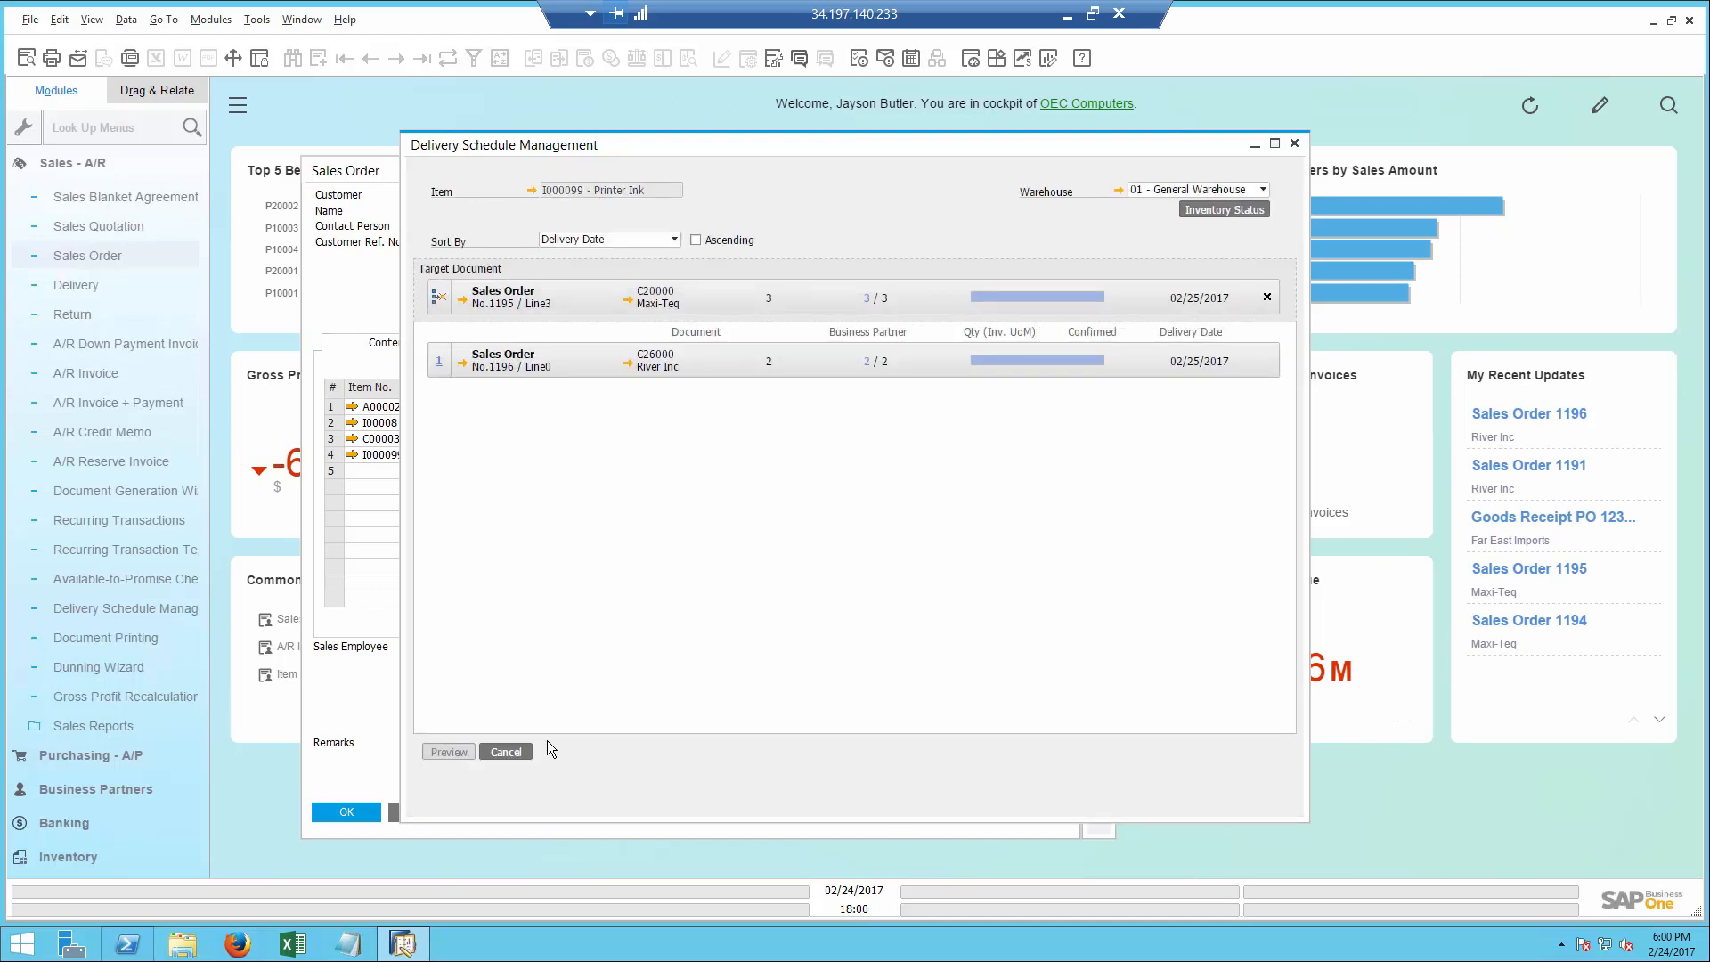
left_click(505, 753)
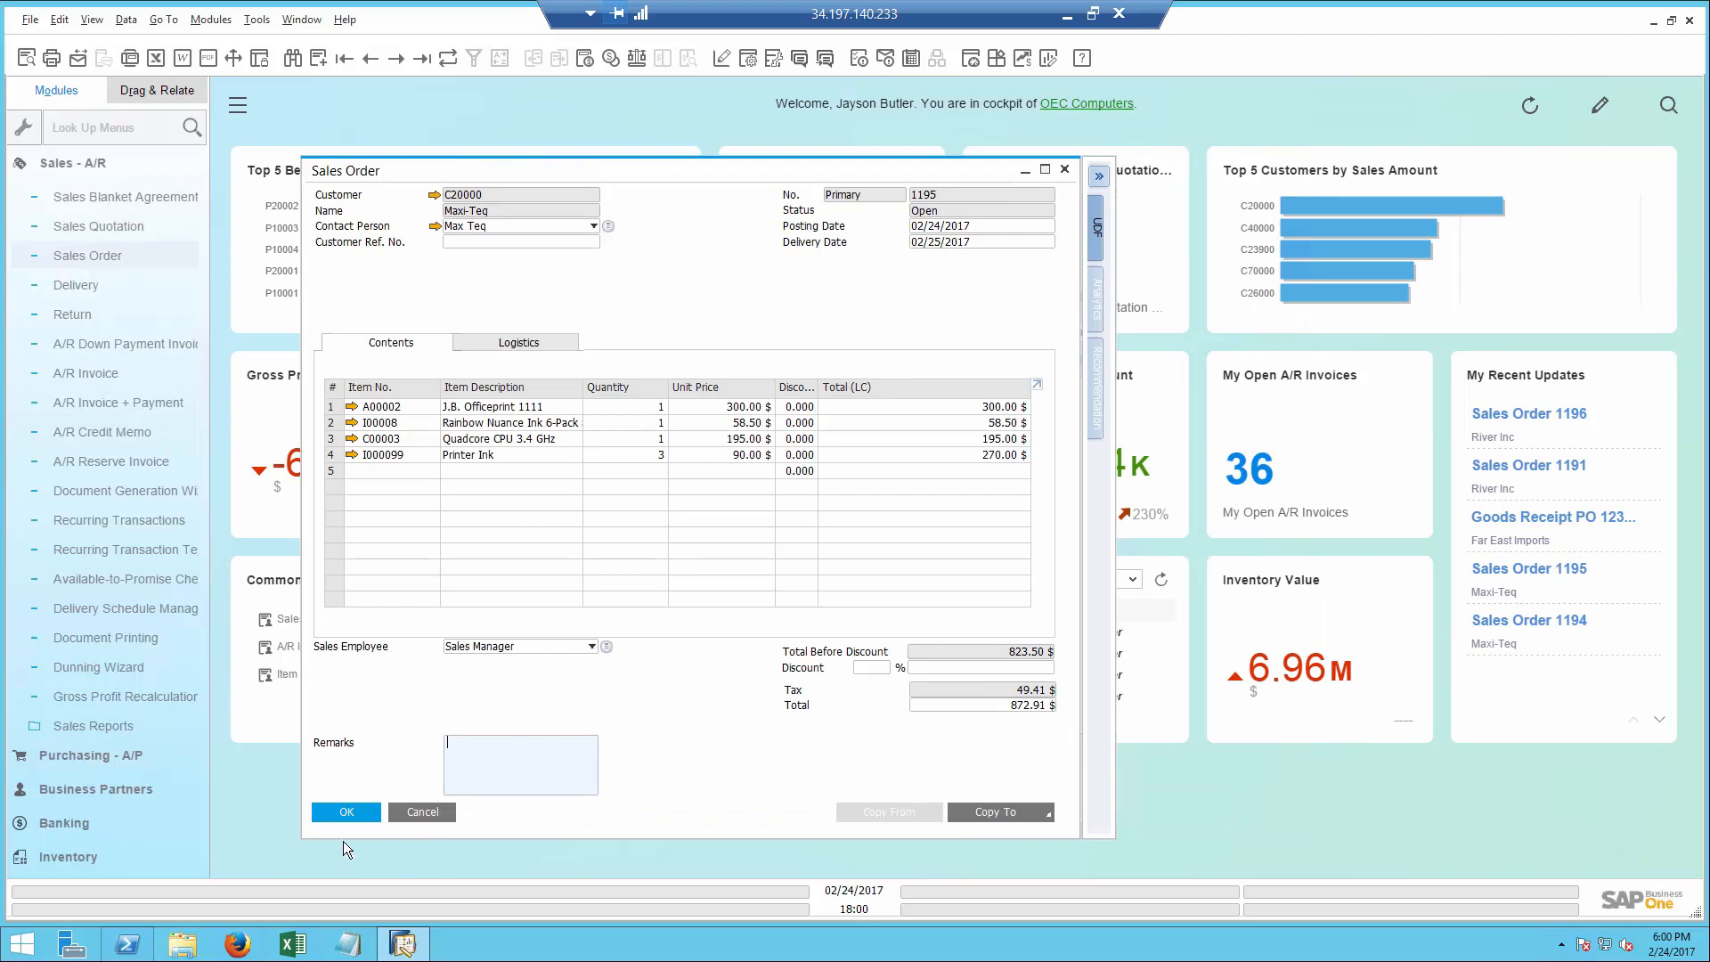
left_click(347, 814)
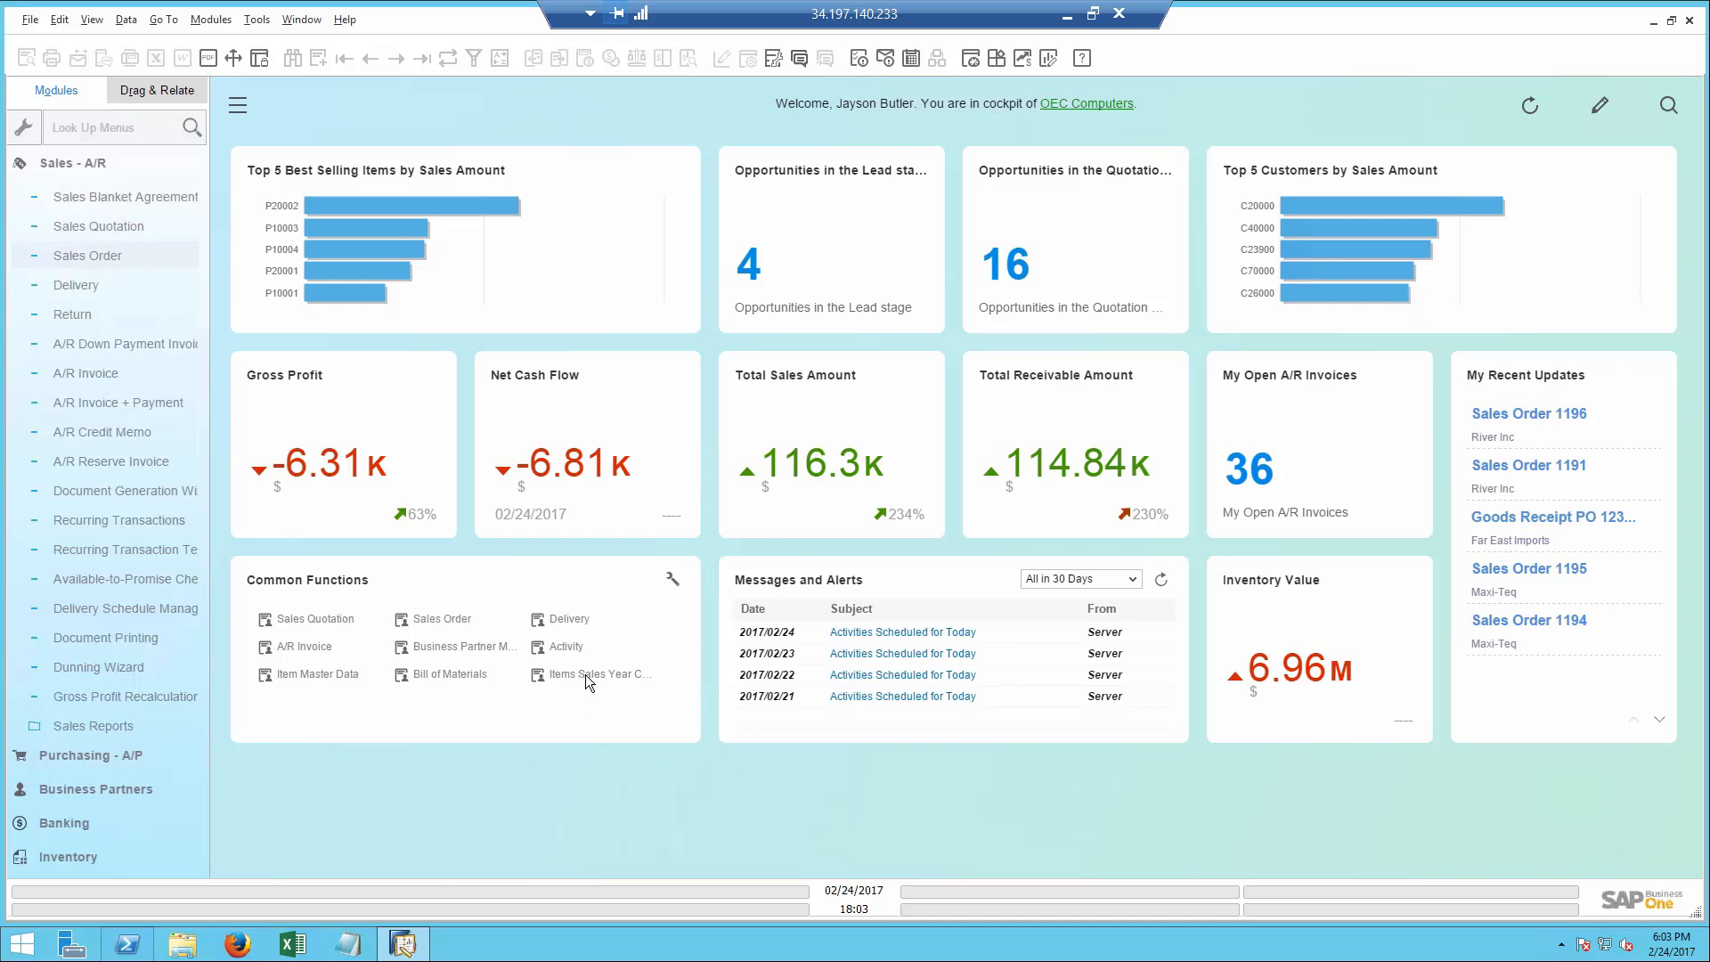
- Switch to Excel and review the Items Sales Year Comparison report, comparing quantities, net sales and gross profit for 2016 and 2017
left_click(293, 946)
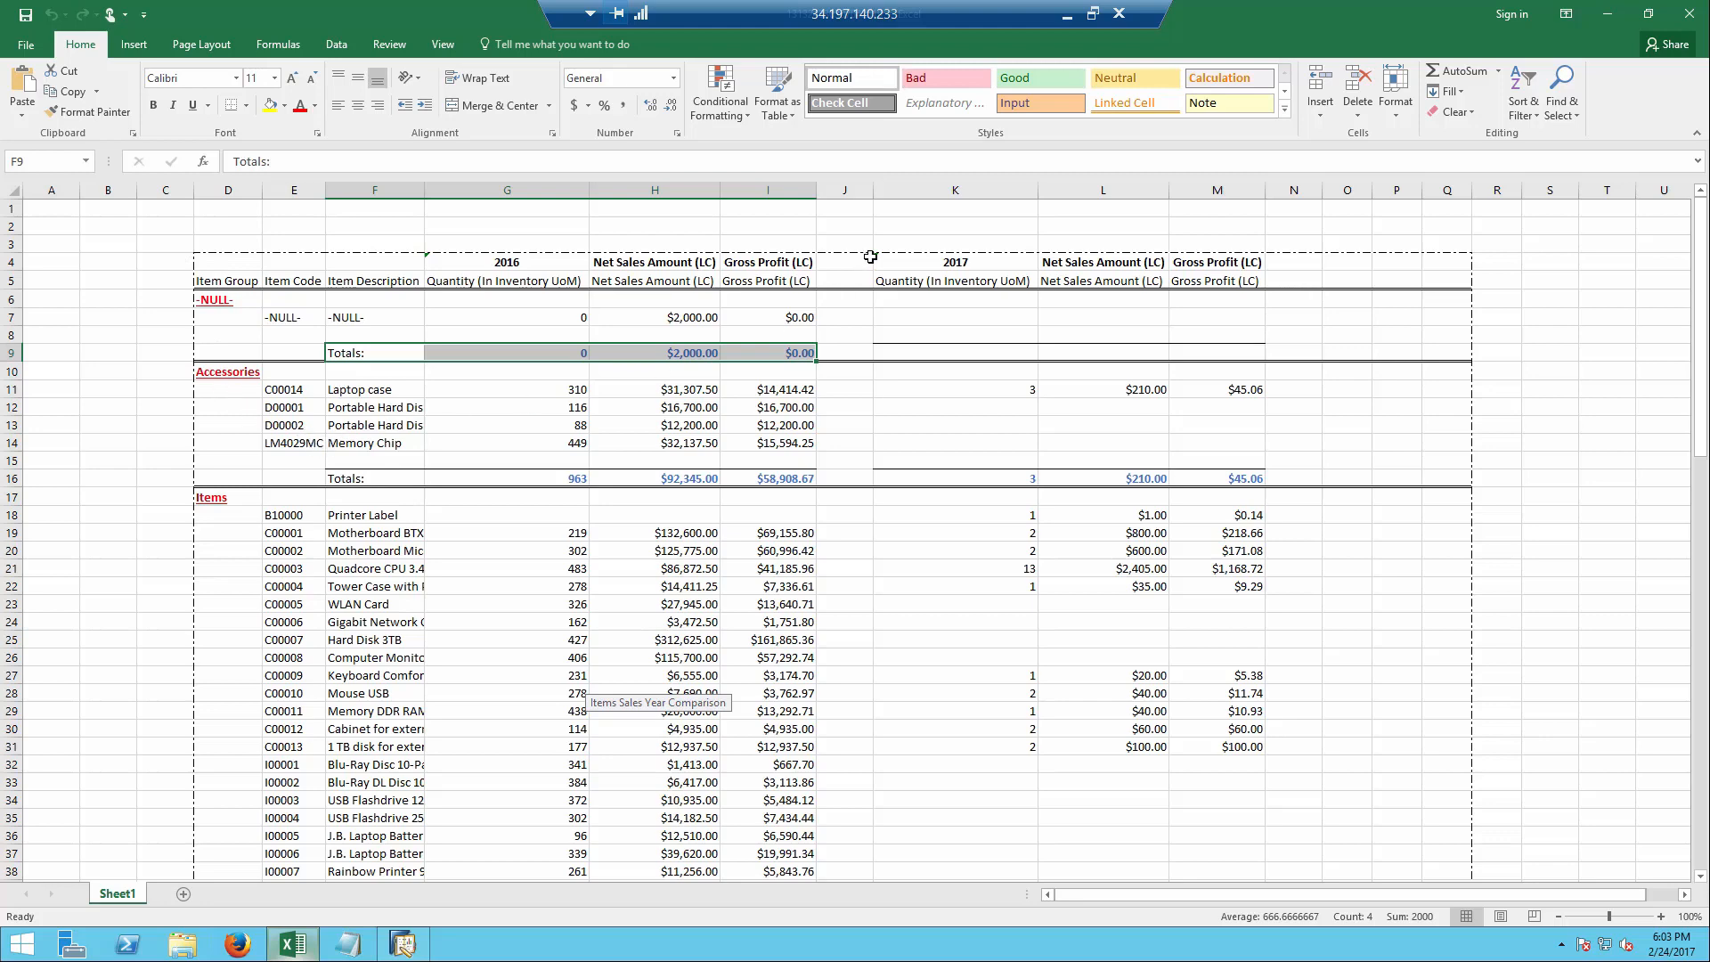
left_click(931, 266)
left_click(521, 266)
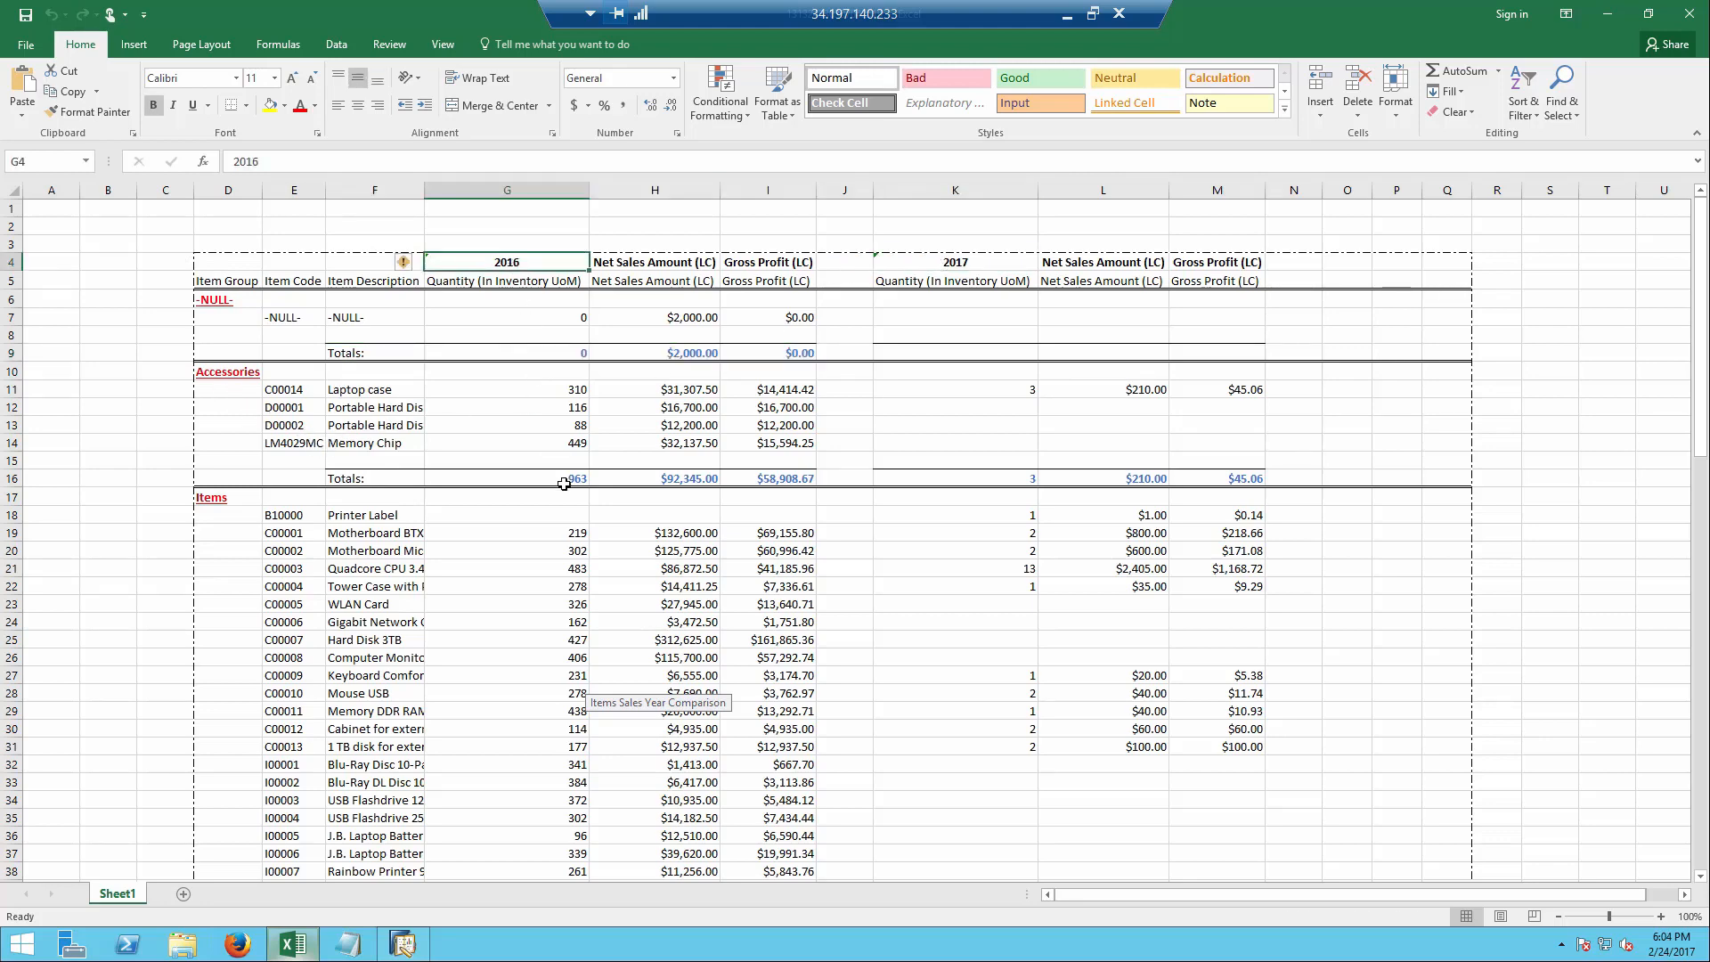
scroll(563, 559, "down", 6)
scroll(563, 559, "down", 19)
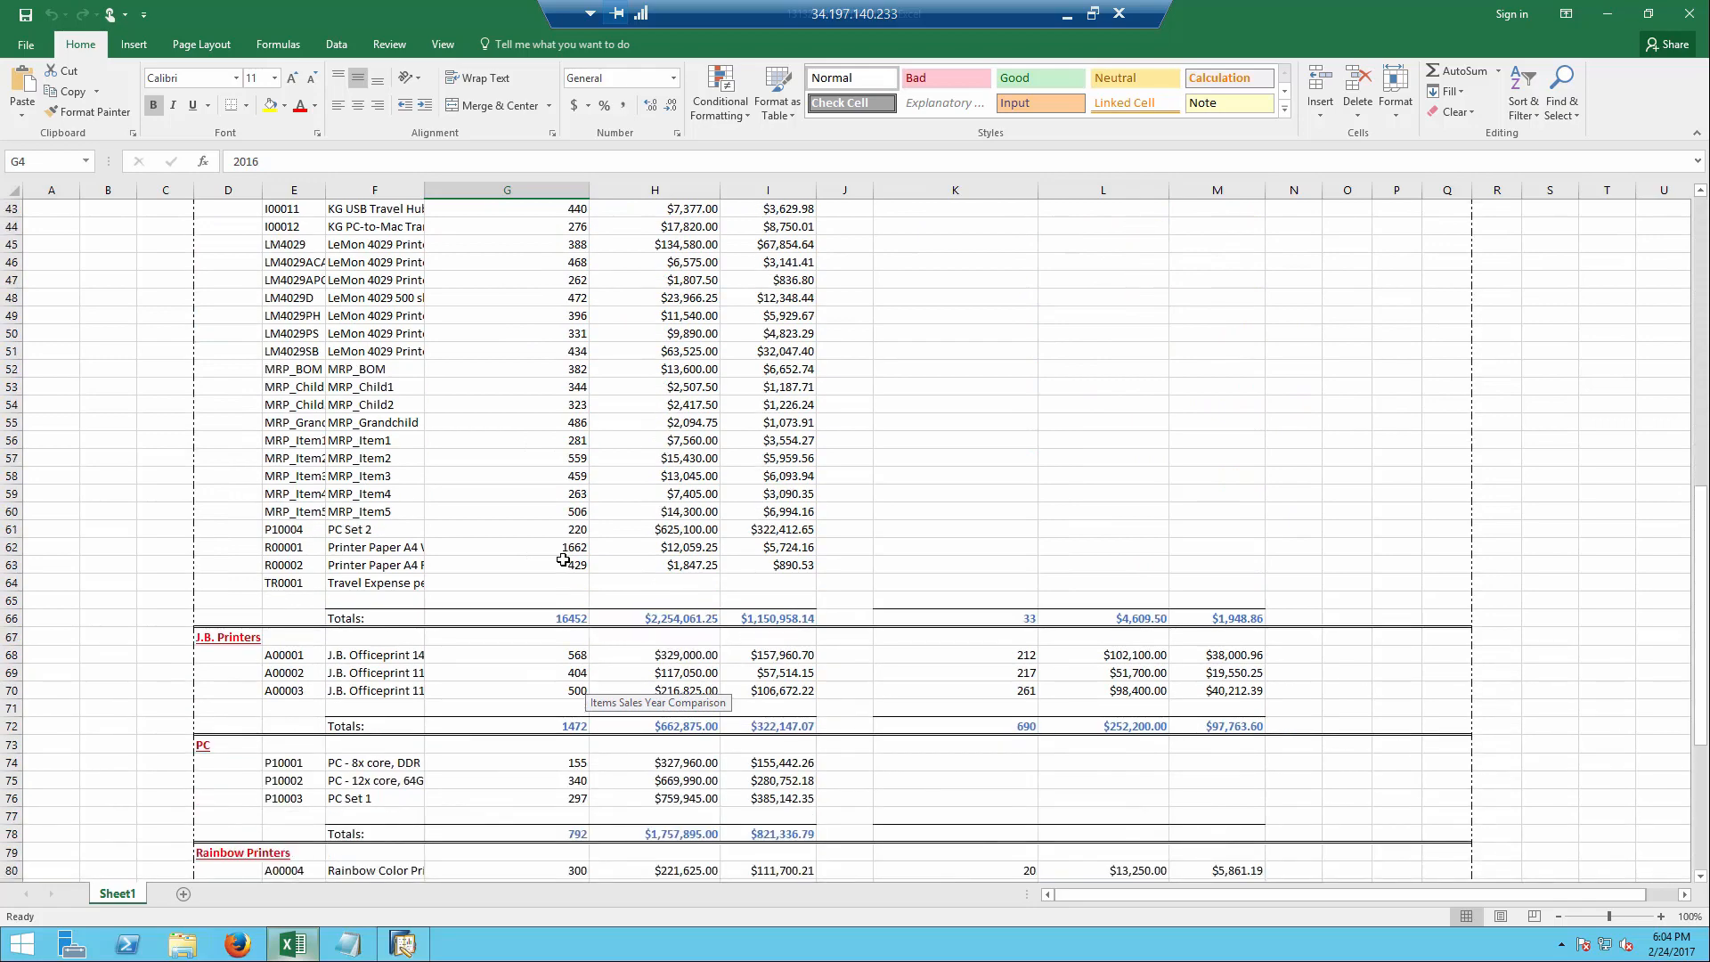
scroll(565, 559, "up", 20)
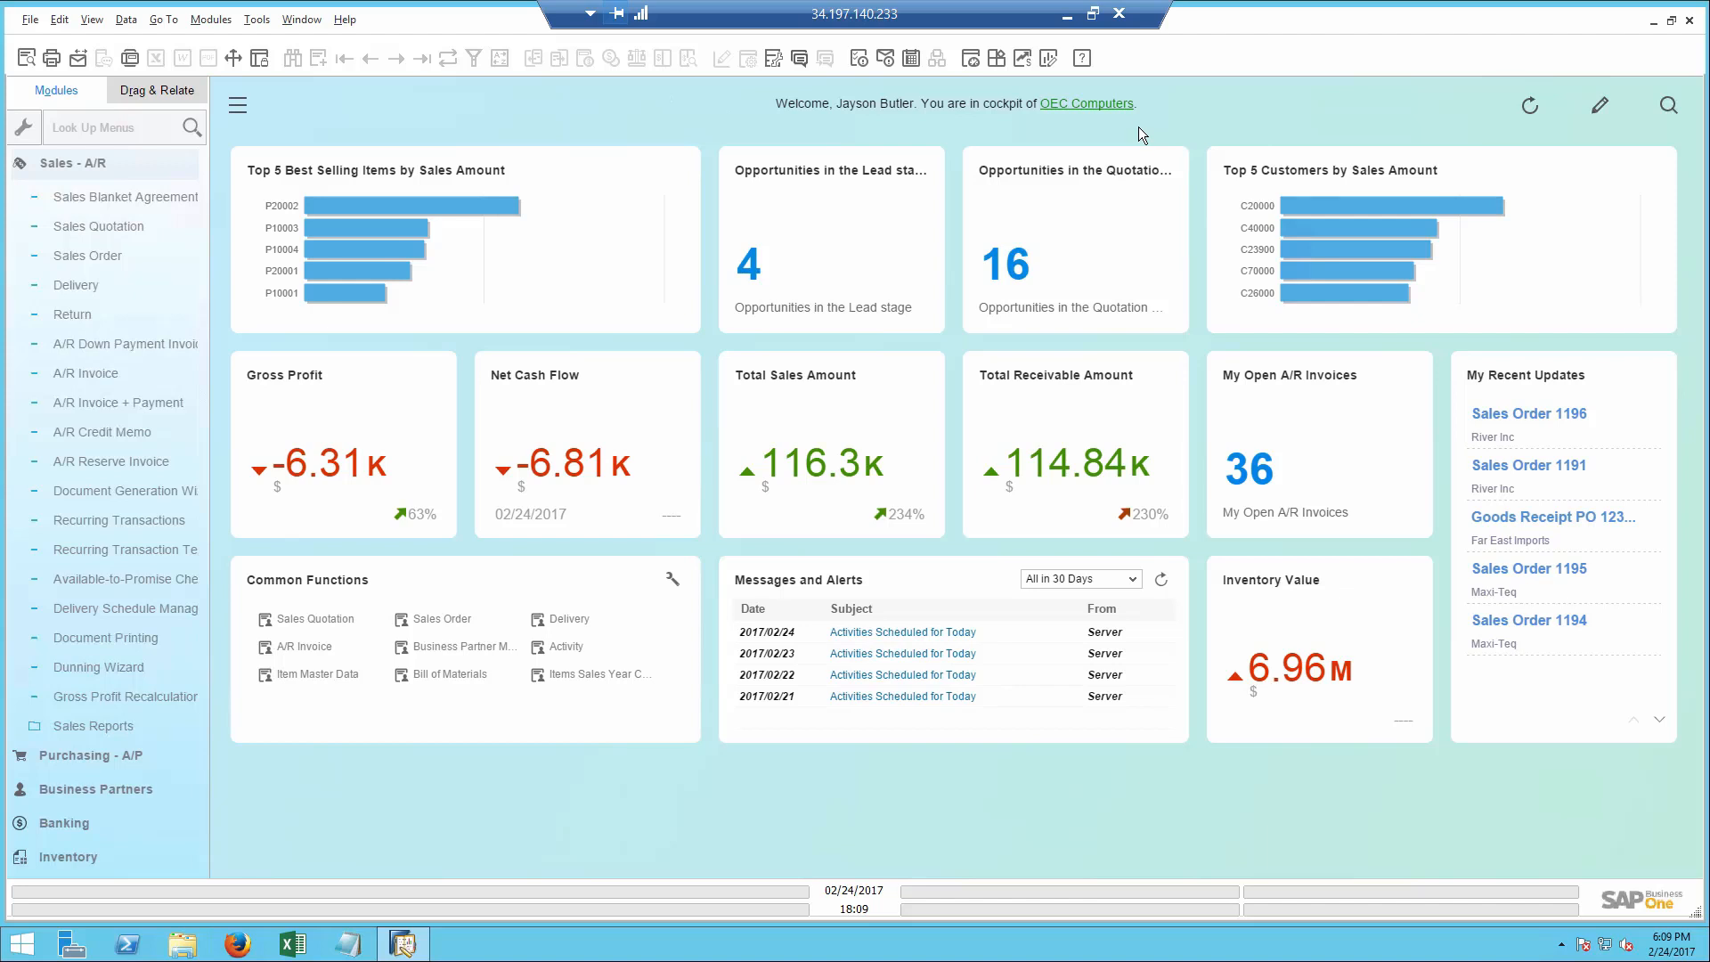
- Search the cockpit data for the contact's first name and narrow the results to closed Sales A/R Invoices
left_click(1668, 106)
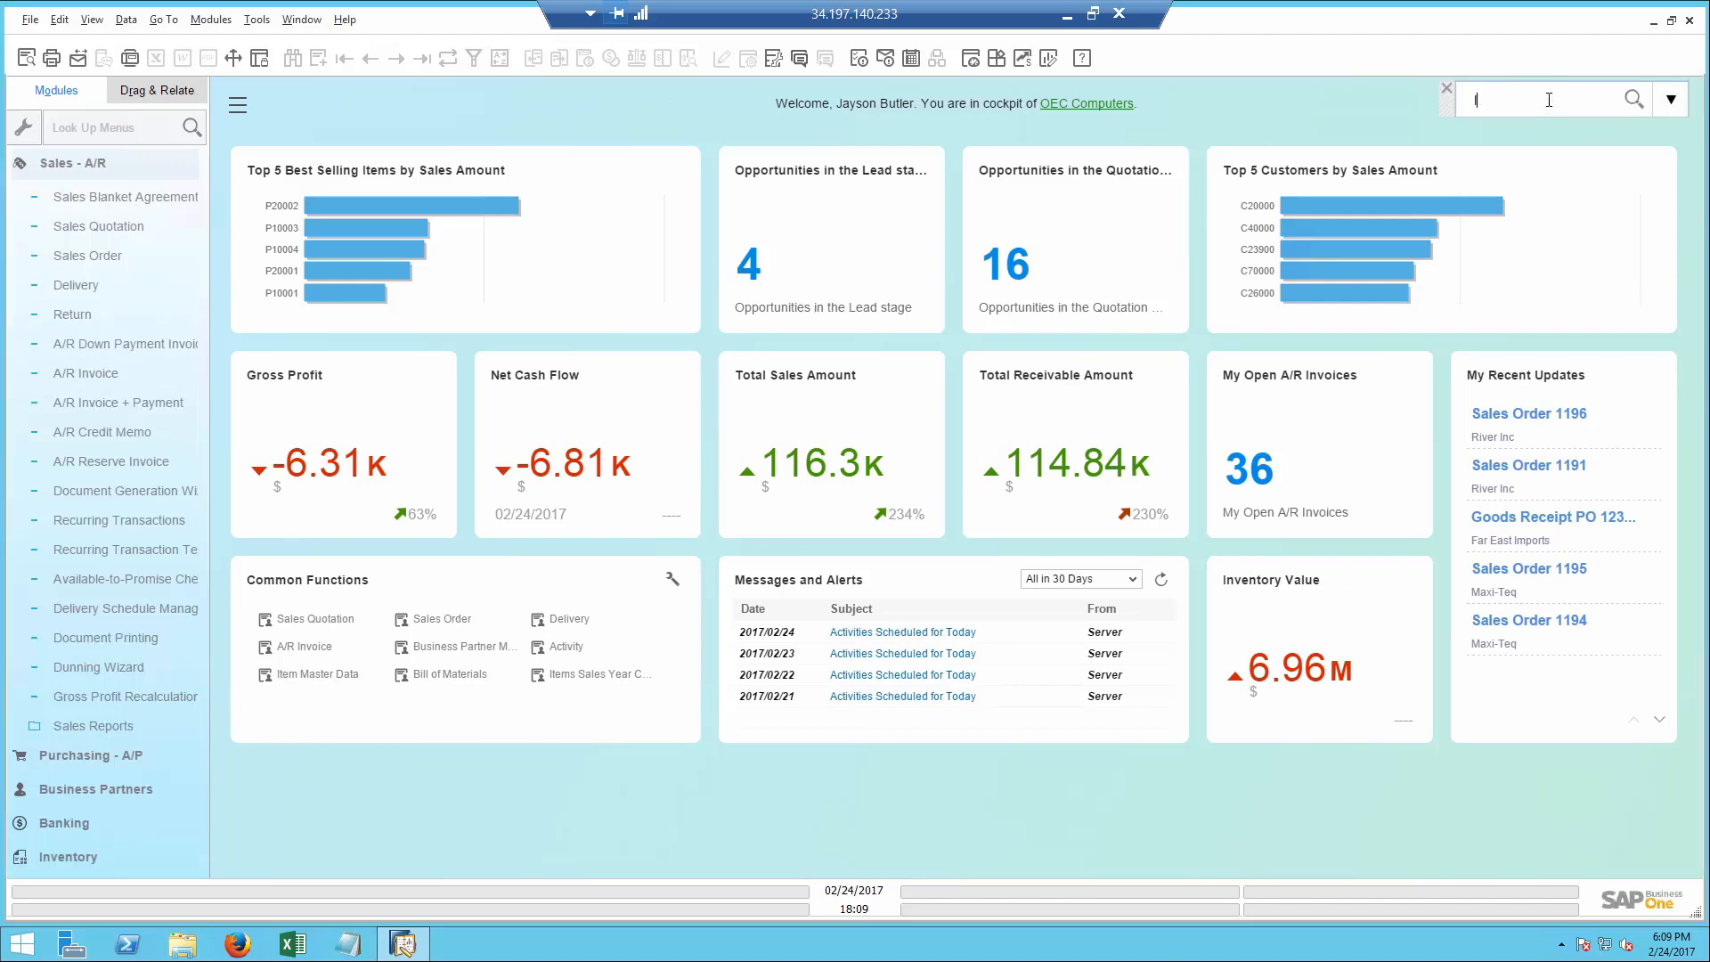
type("lewis")
key("Return")
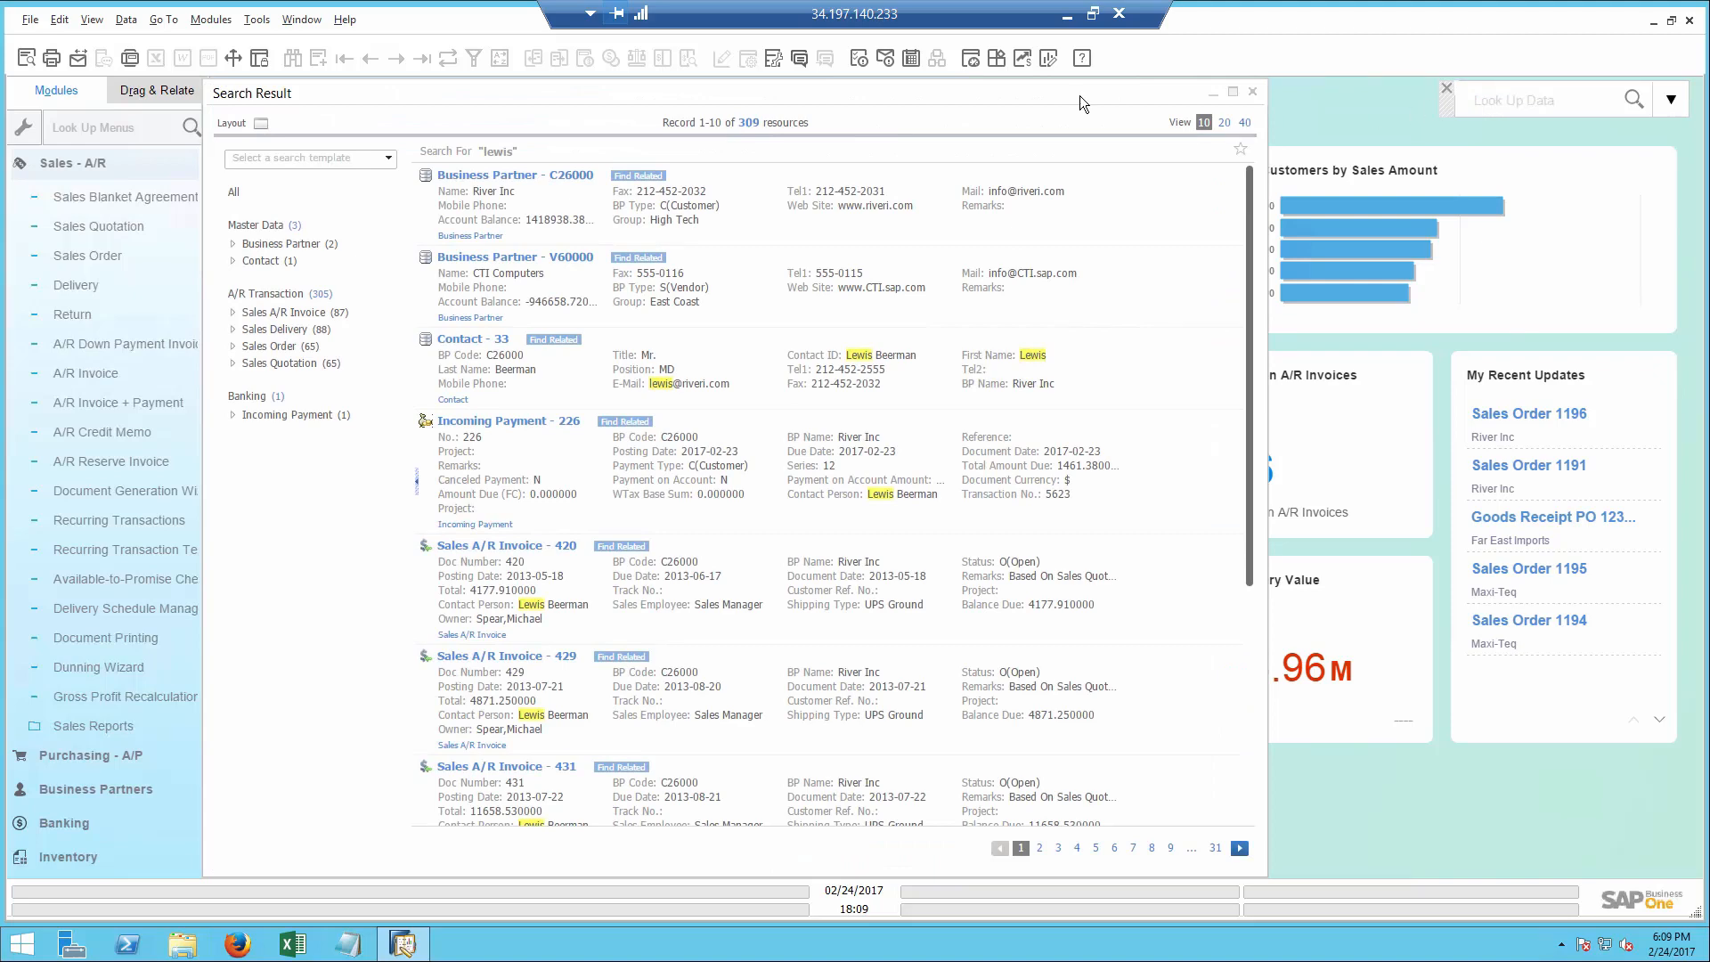
left_click(309, 313)
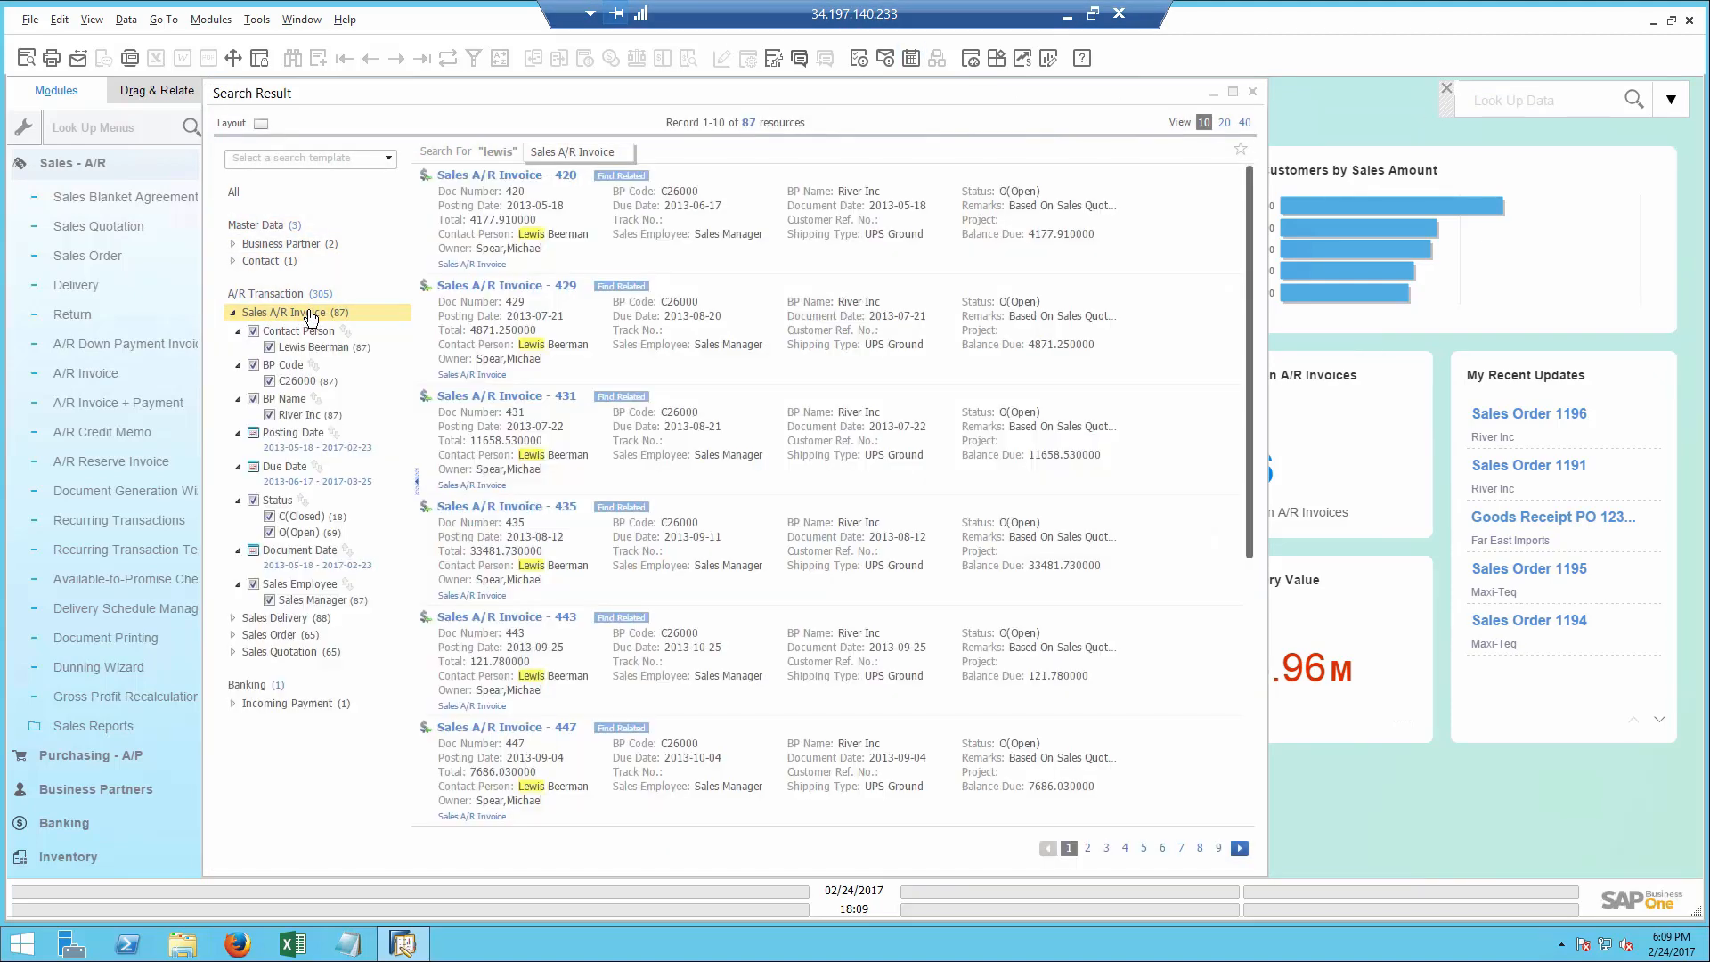
left_click(270, 532)
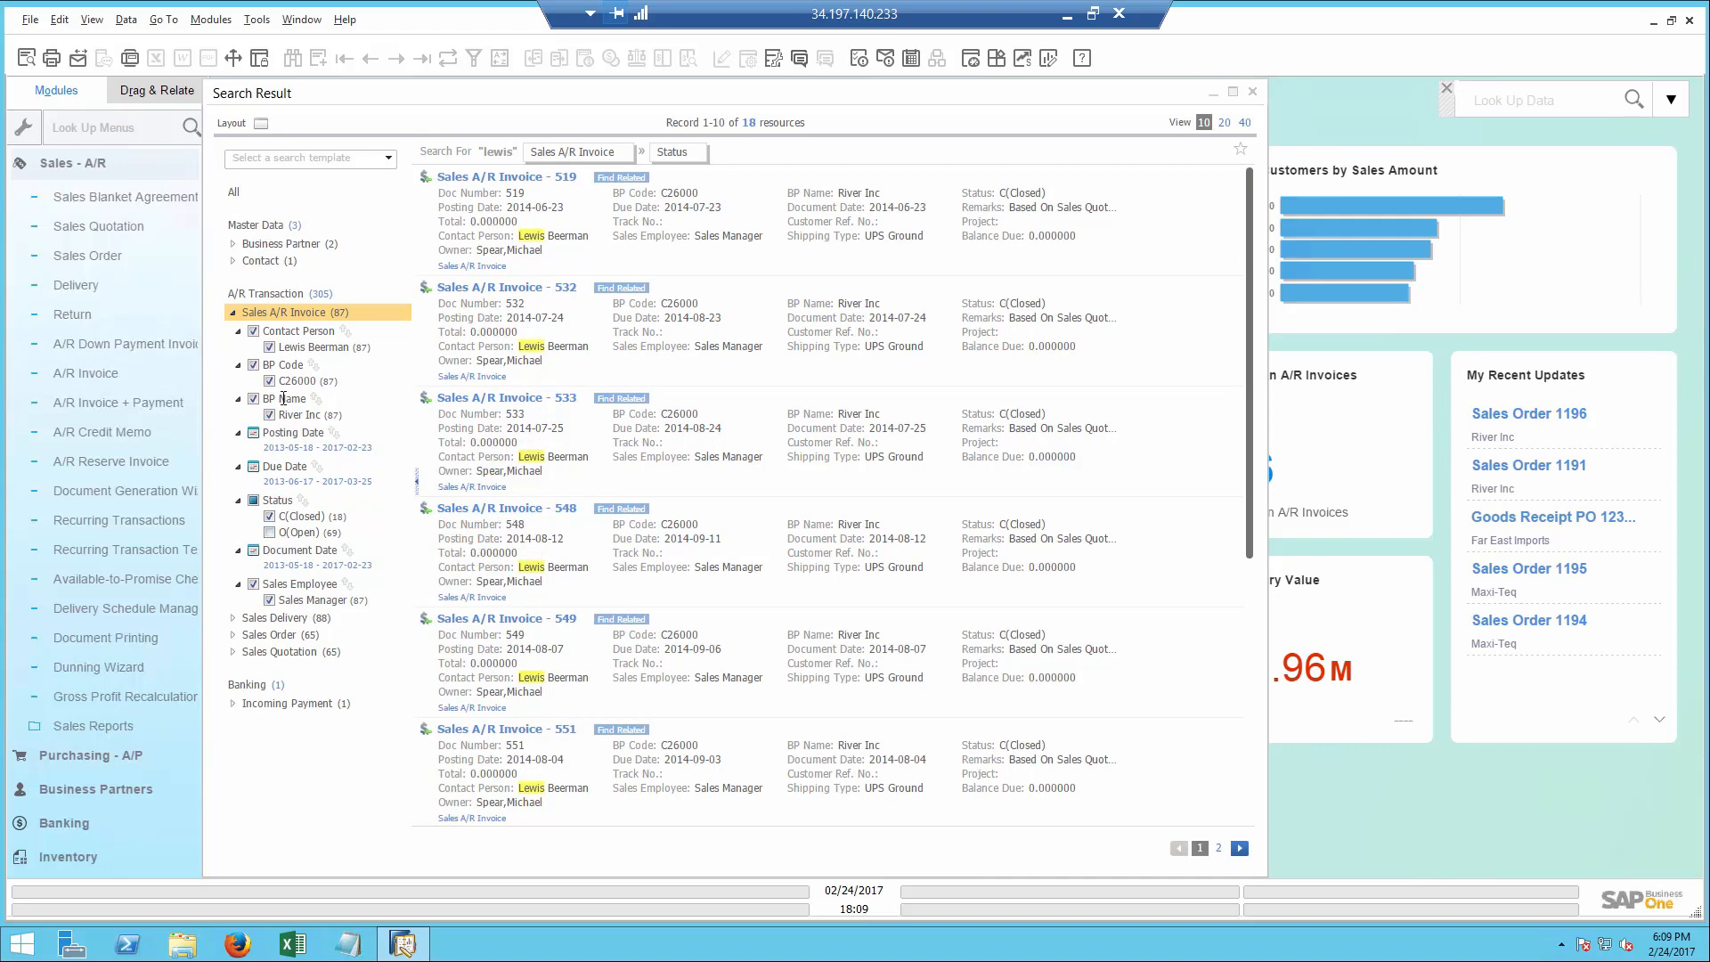
- Filter the Sales A/R Invoice results to posting dates starting from 2017-01-01
left_click(291, 447)
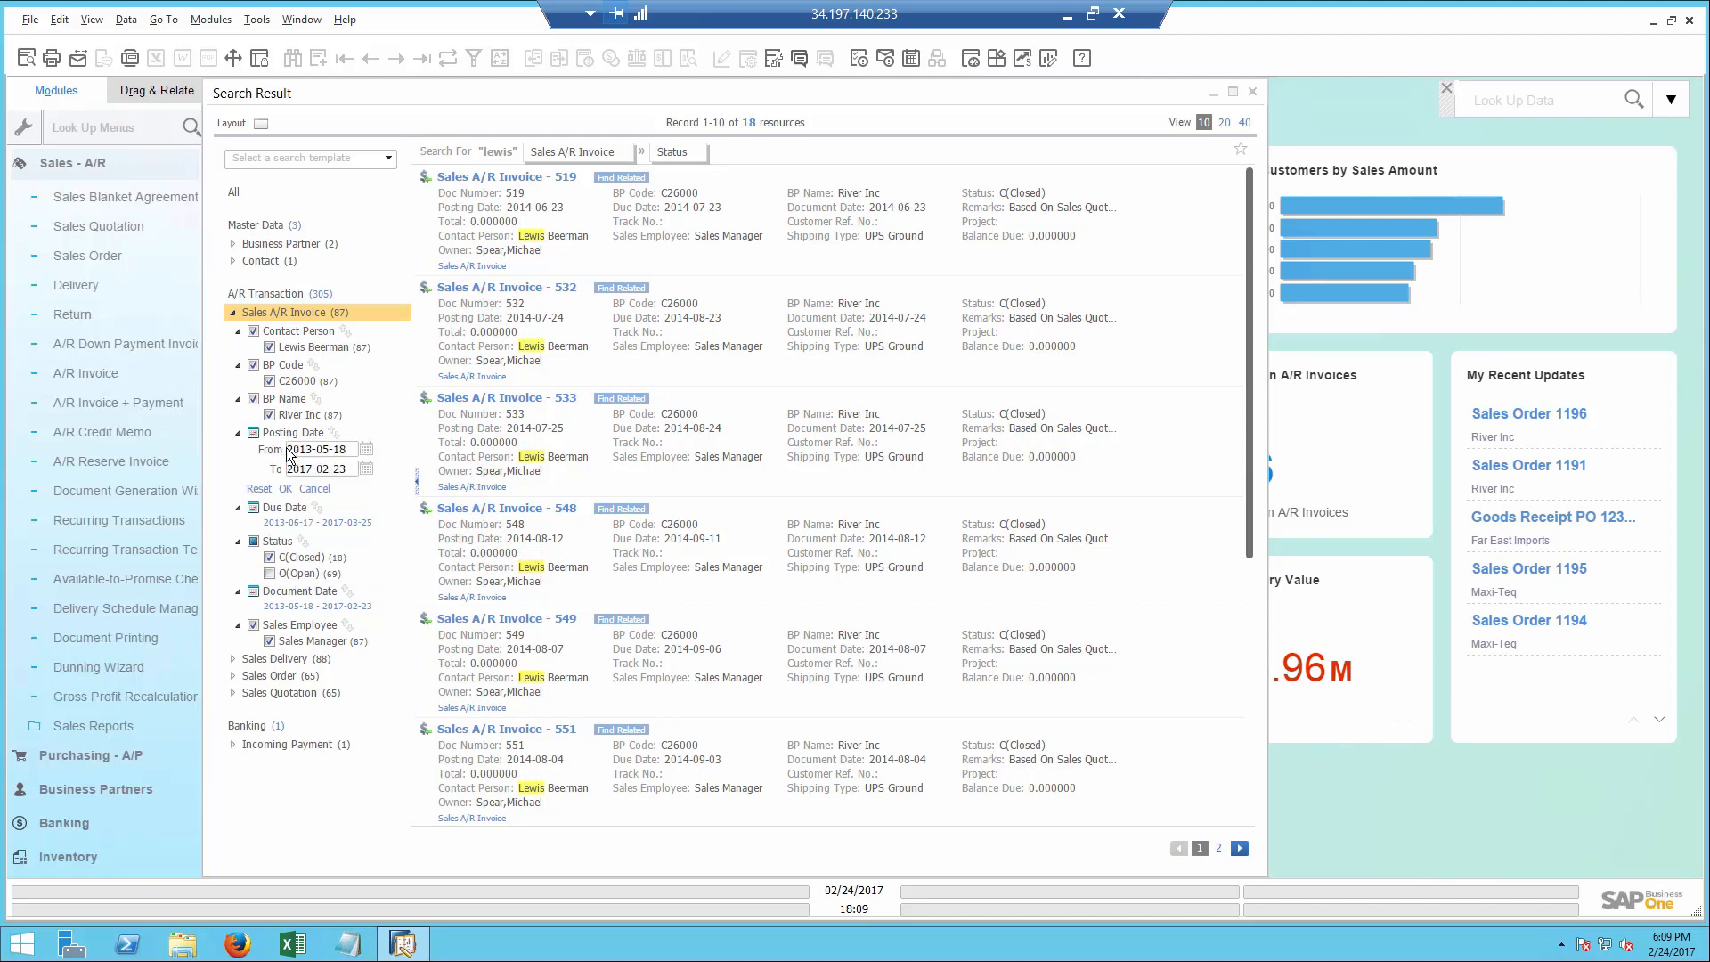
left_click(366, 450)
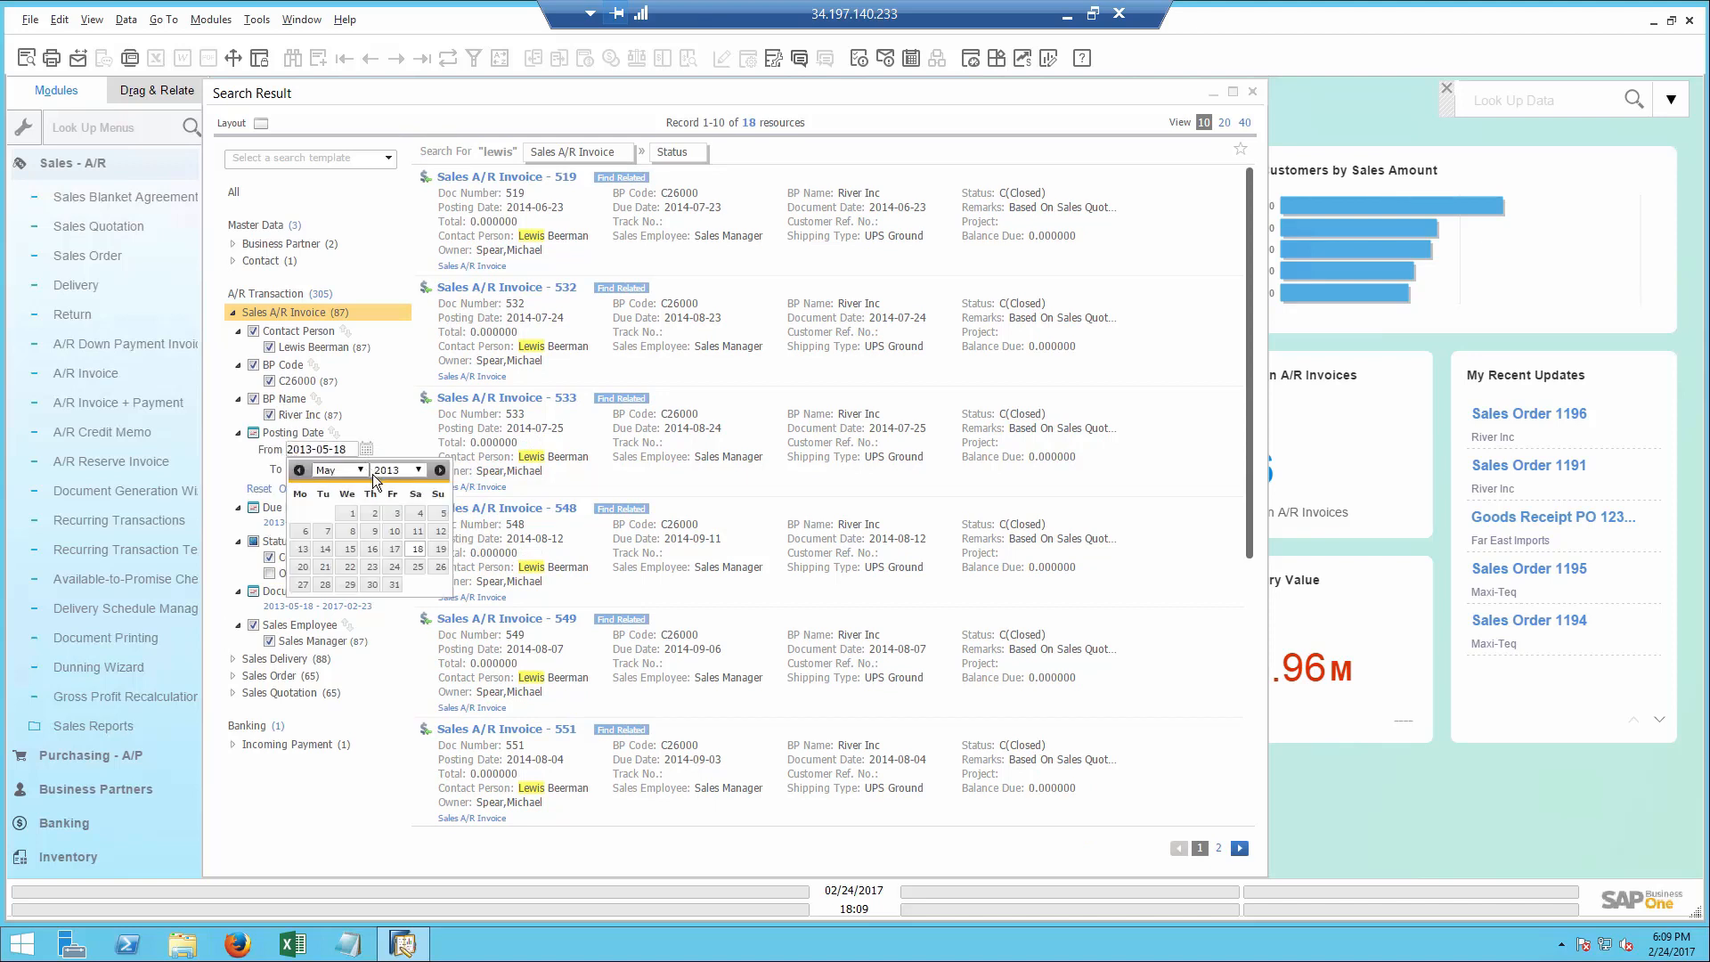
left_click(418, 469)
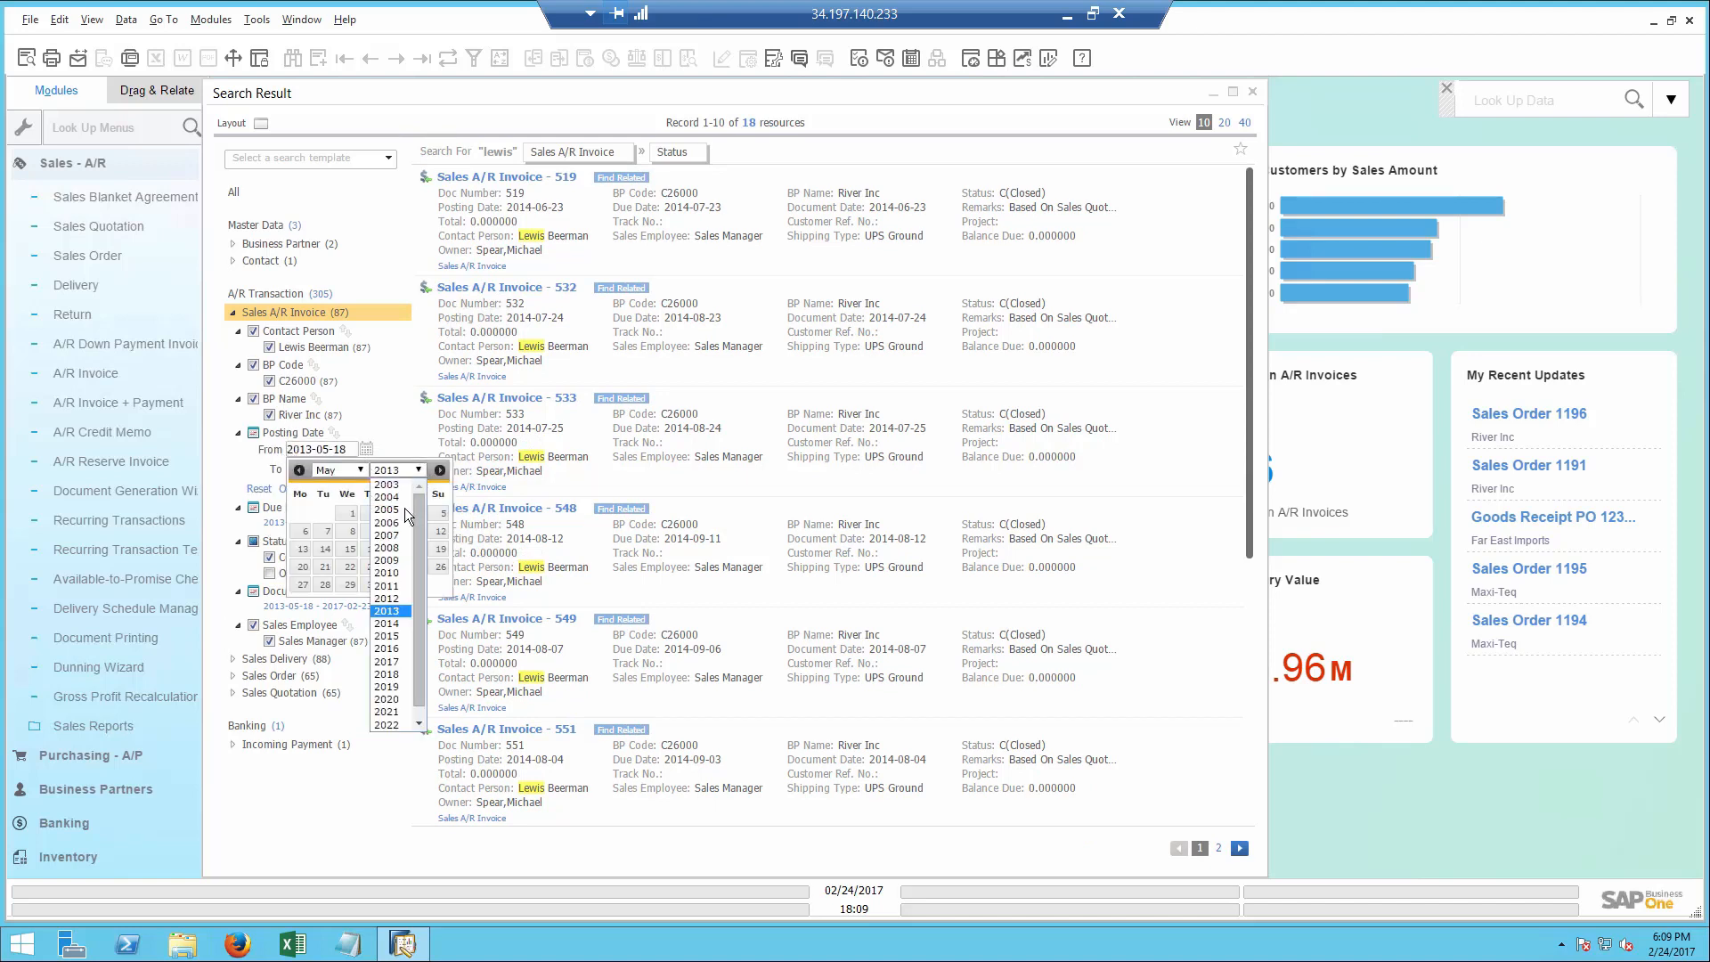
left_click(397, 661)
left_click(352, 469)
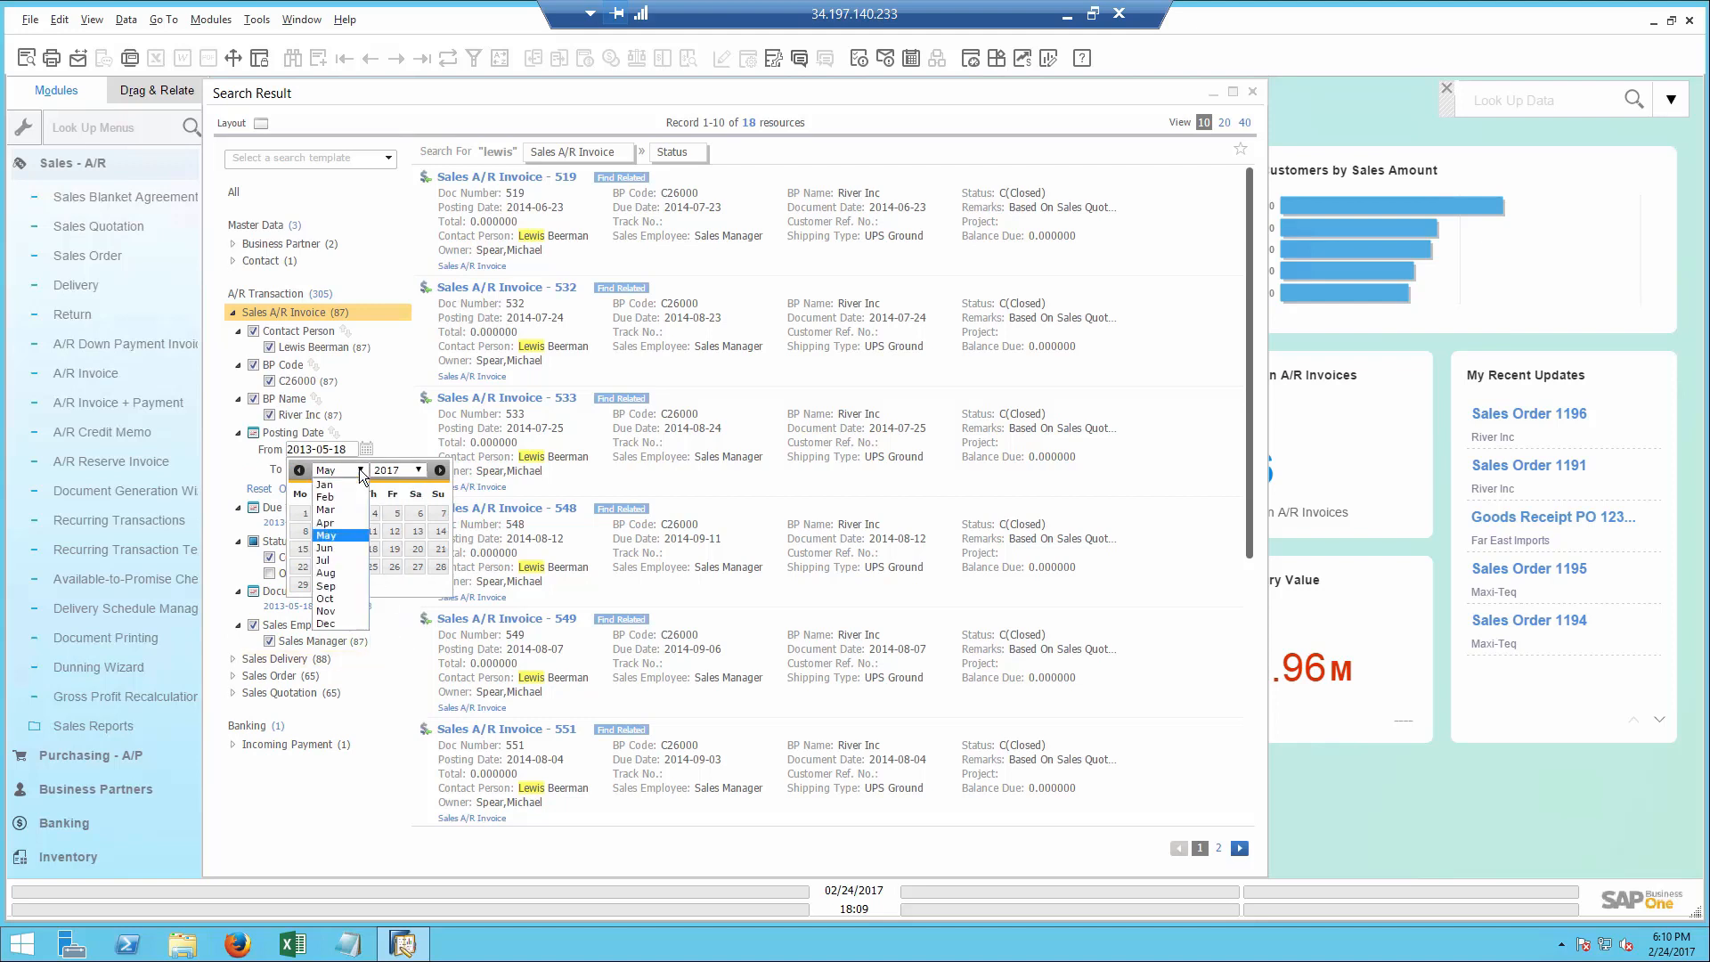
left_click(324, 484)
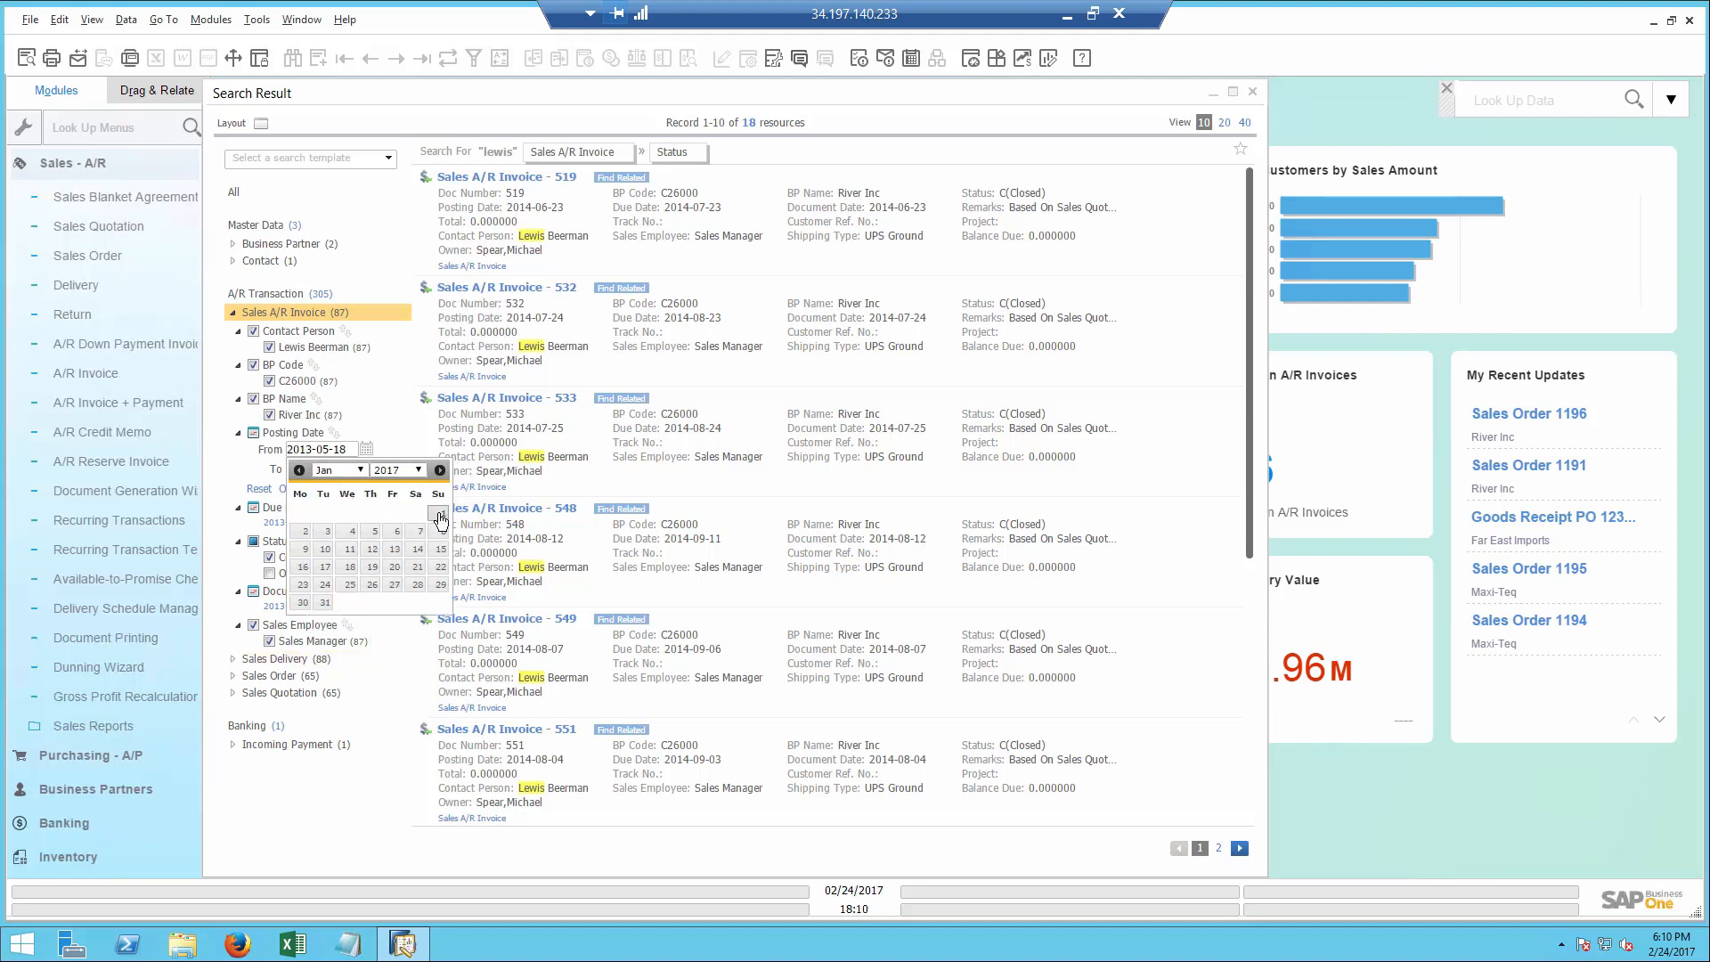
left_click(438, 513)
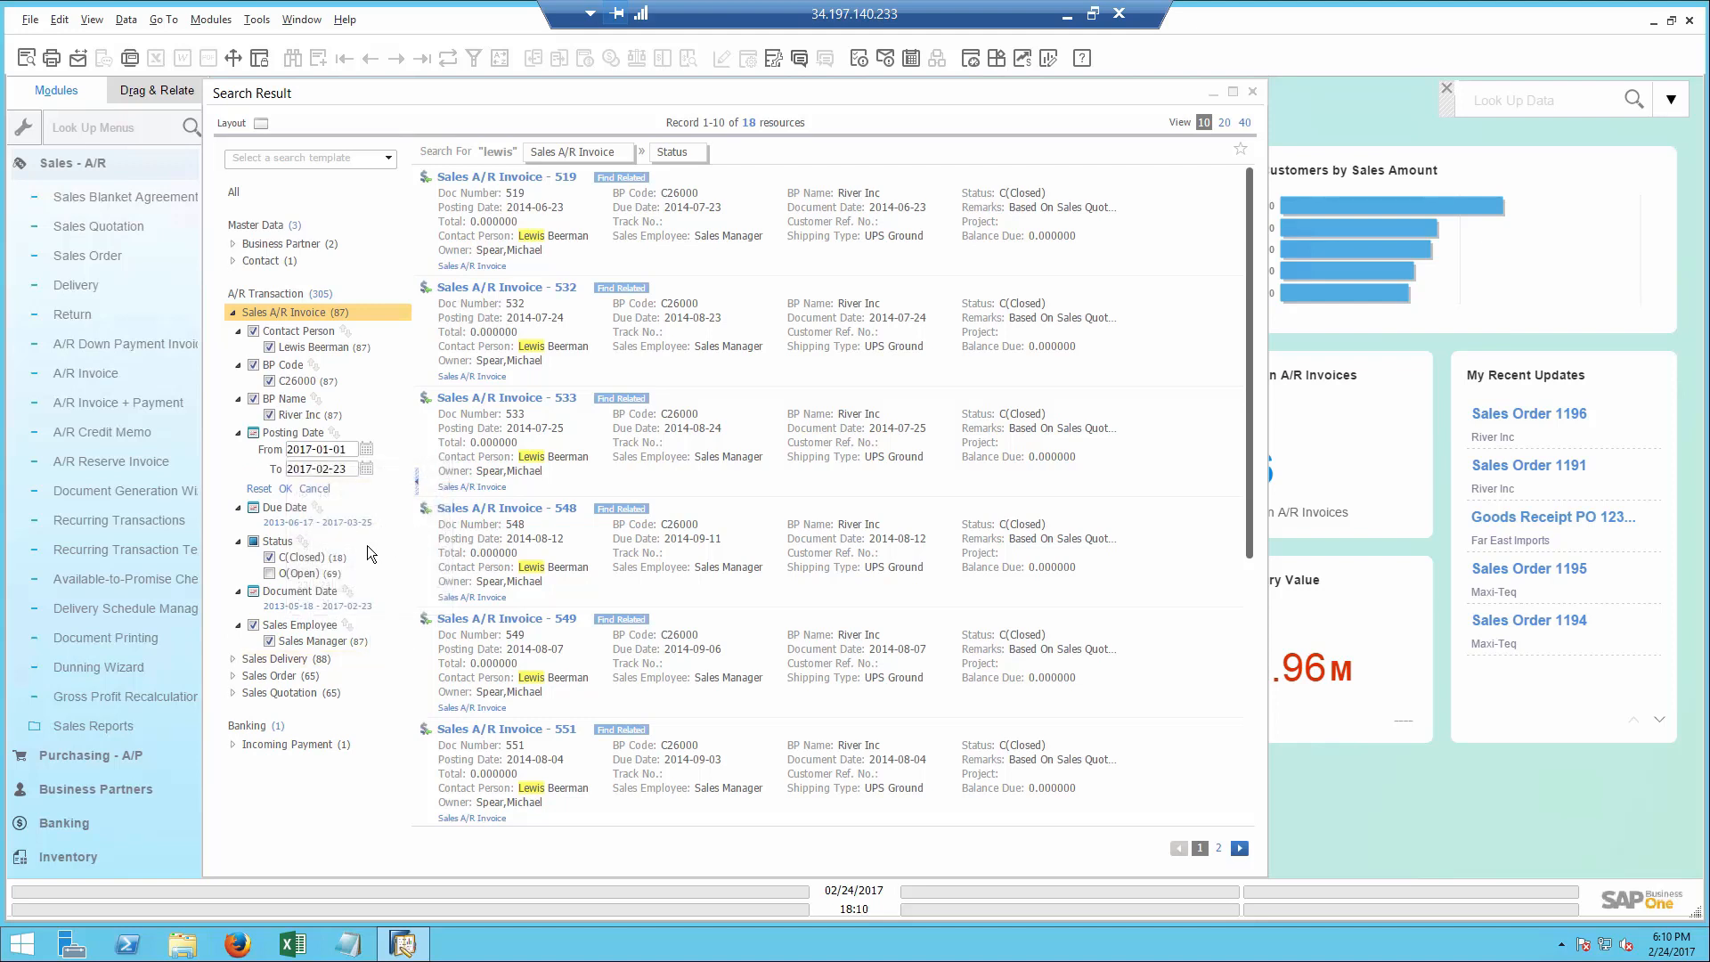
left_click(285, 489)
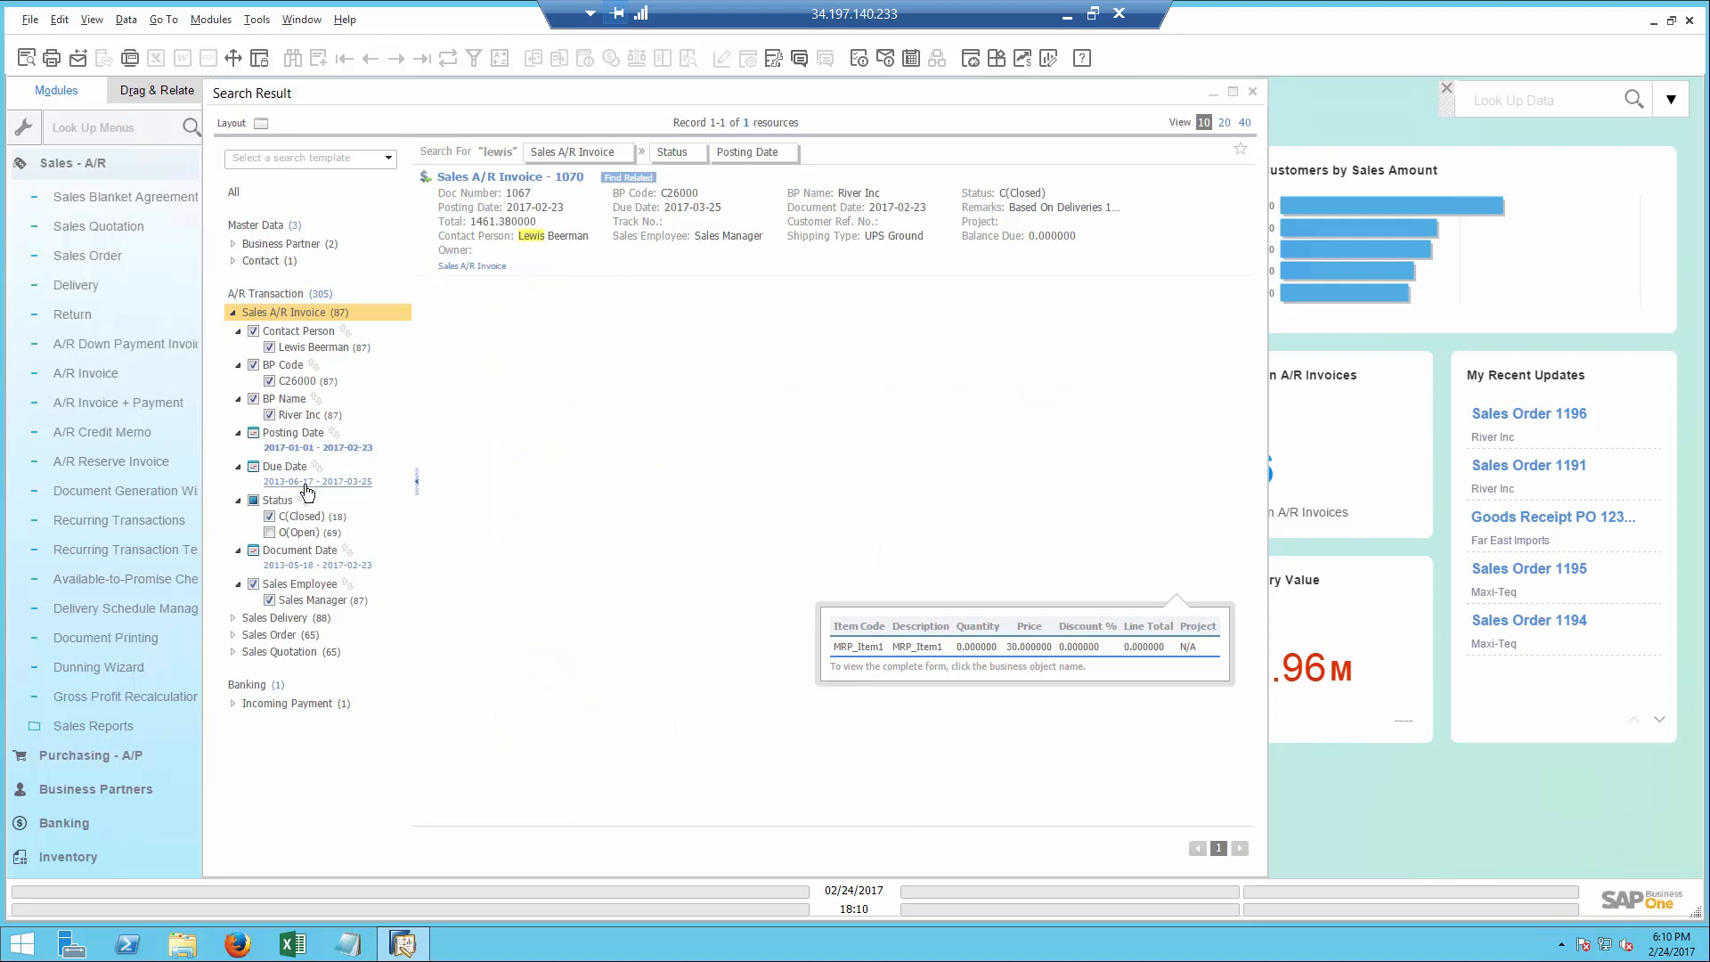
- Find the objects related to the filtered invoice, browse its items and sales orders, and drill into the related objects of its business partner
mouse_move(643, 187)
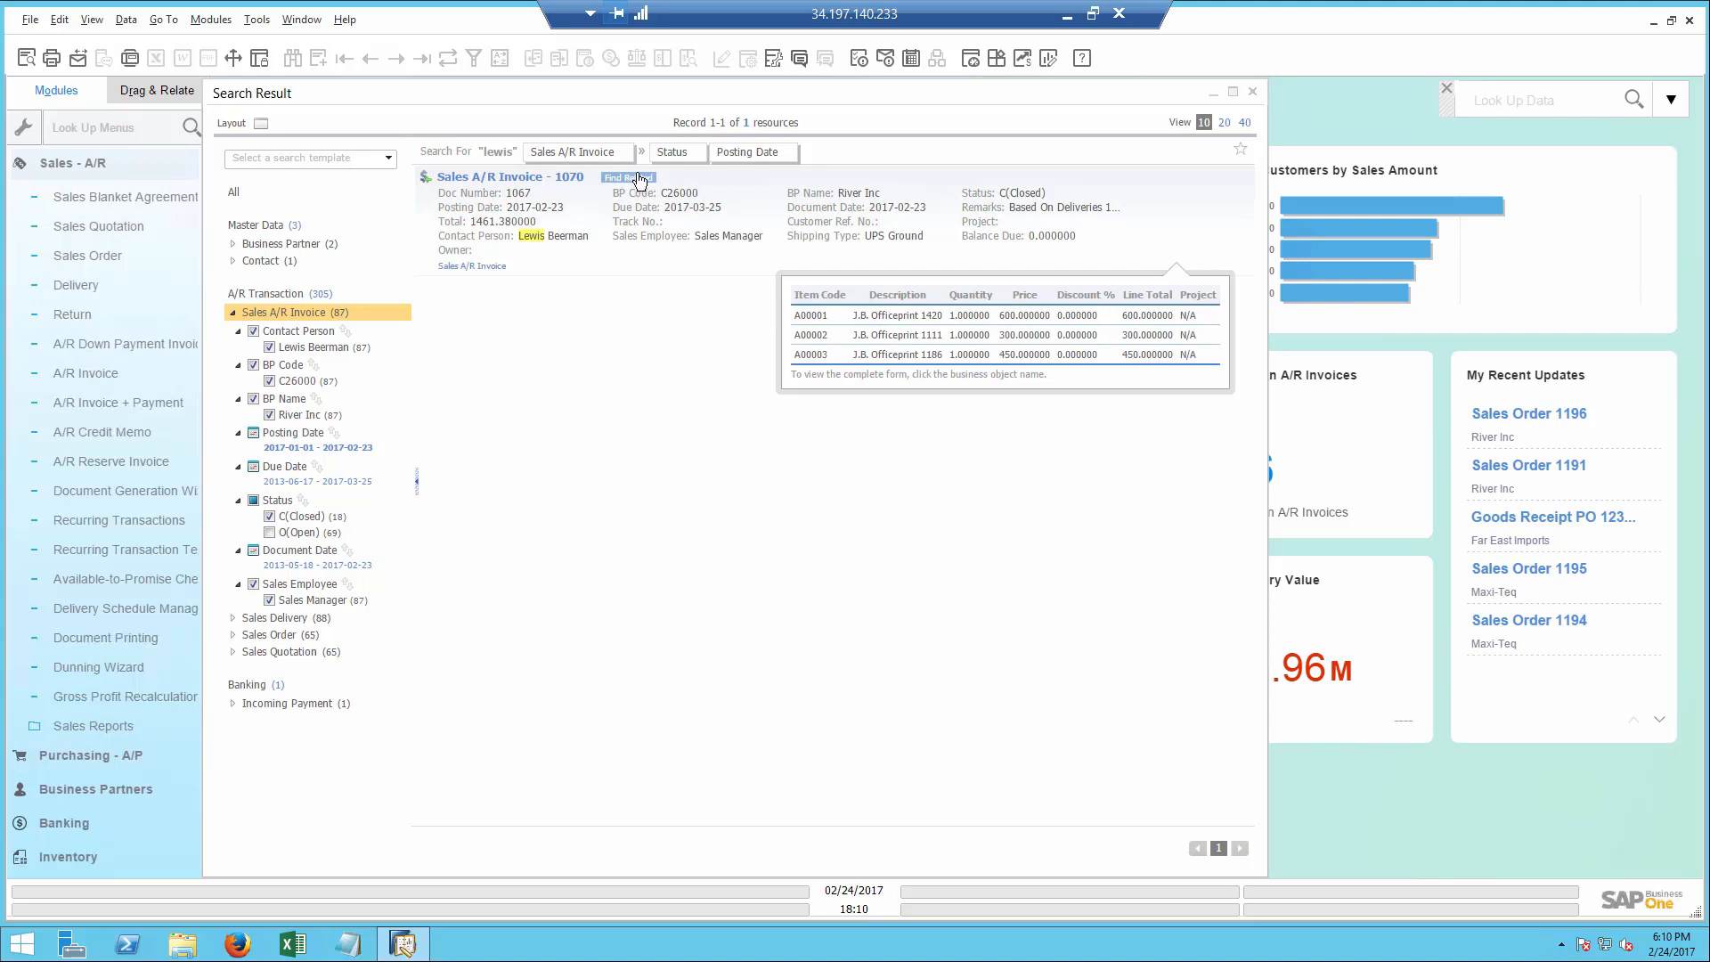
left_click(640, 181)
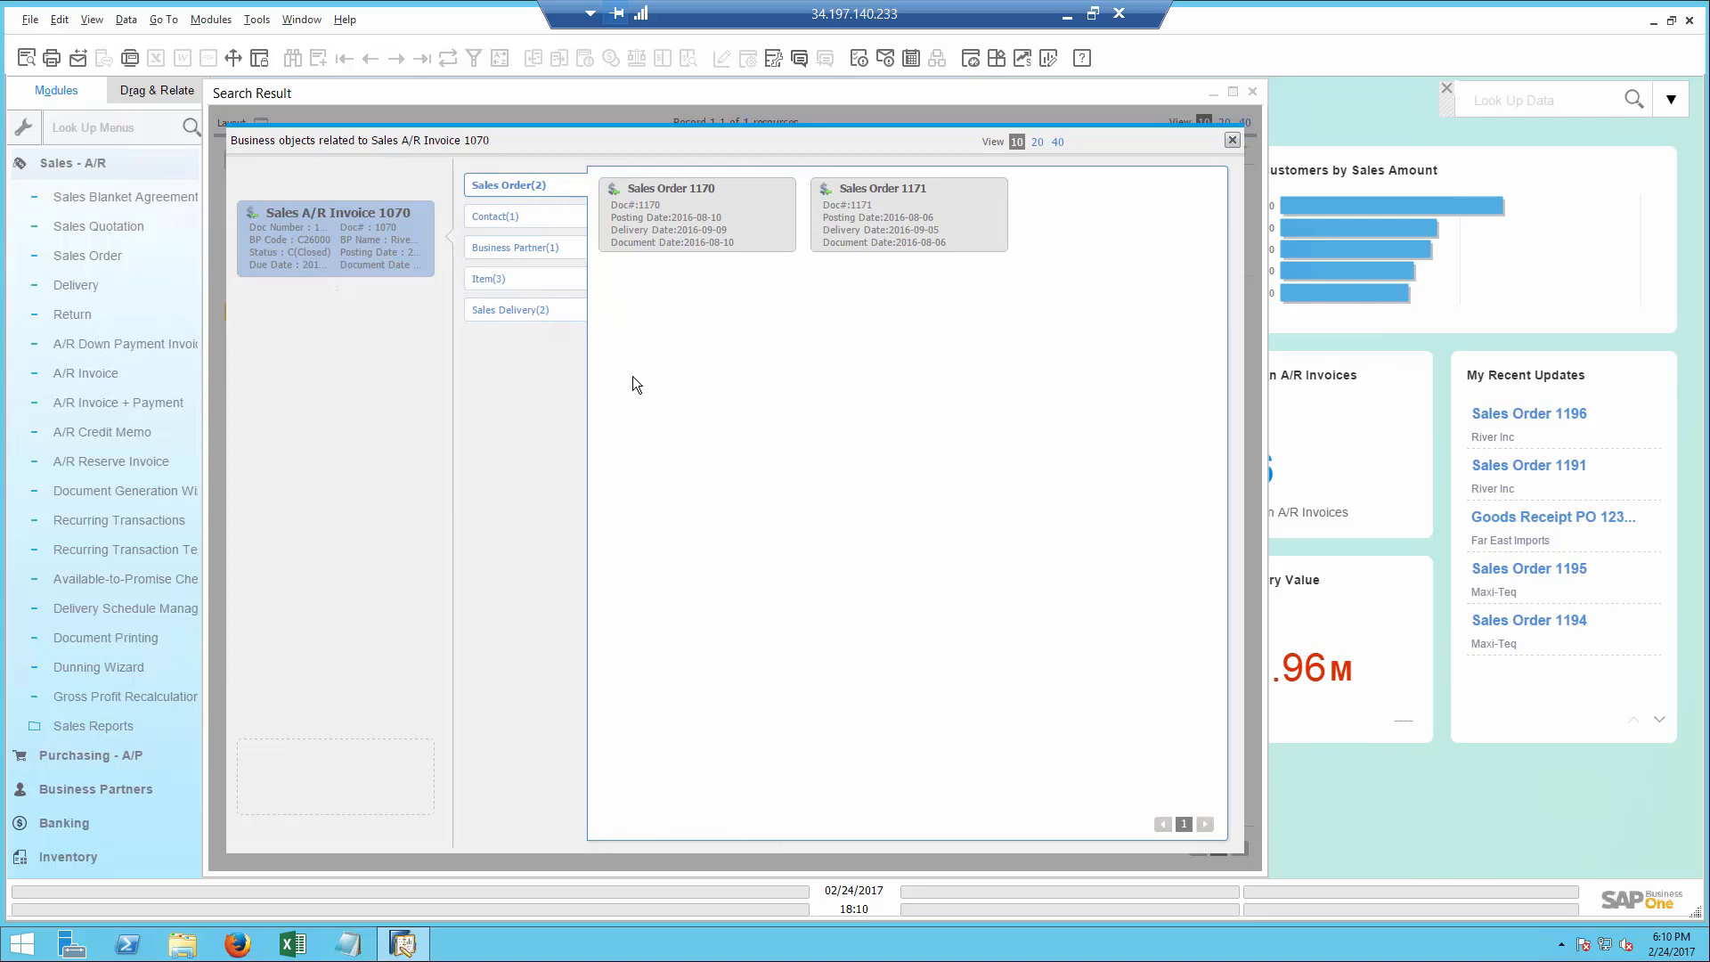
left_click(501, 283)
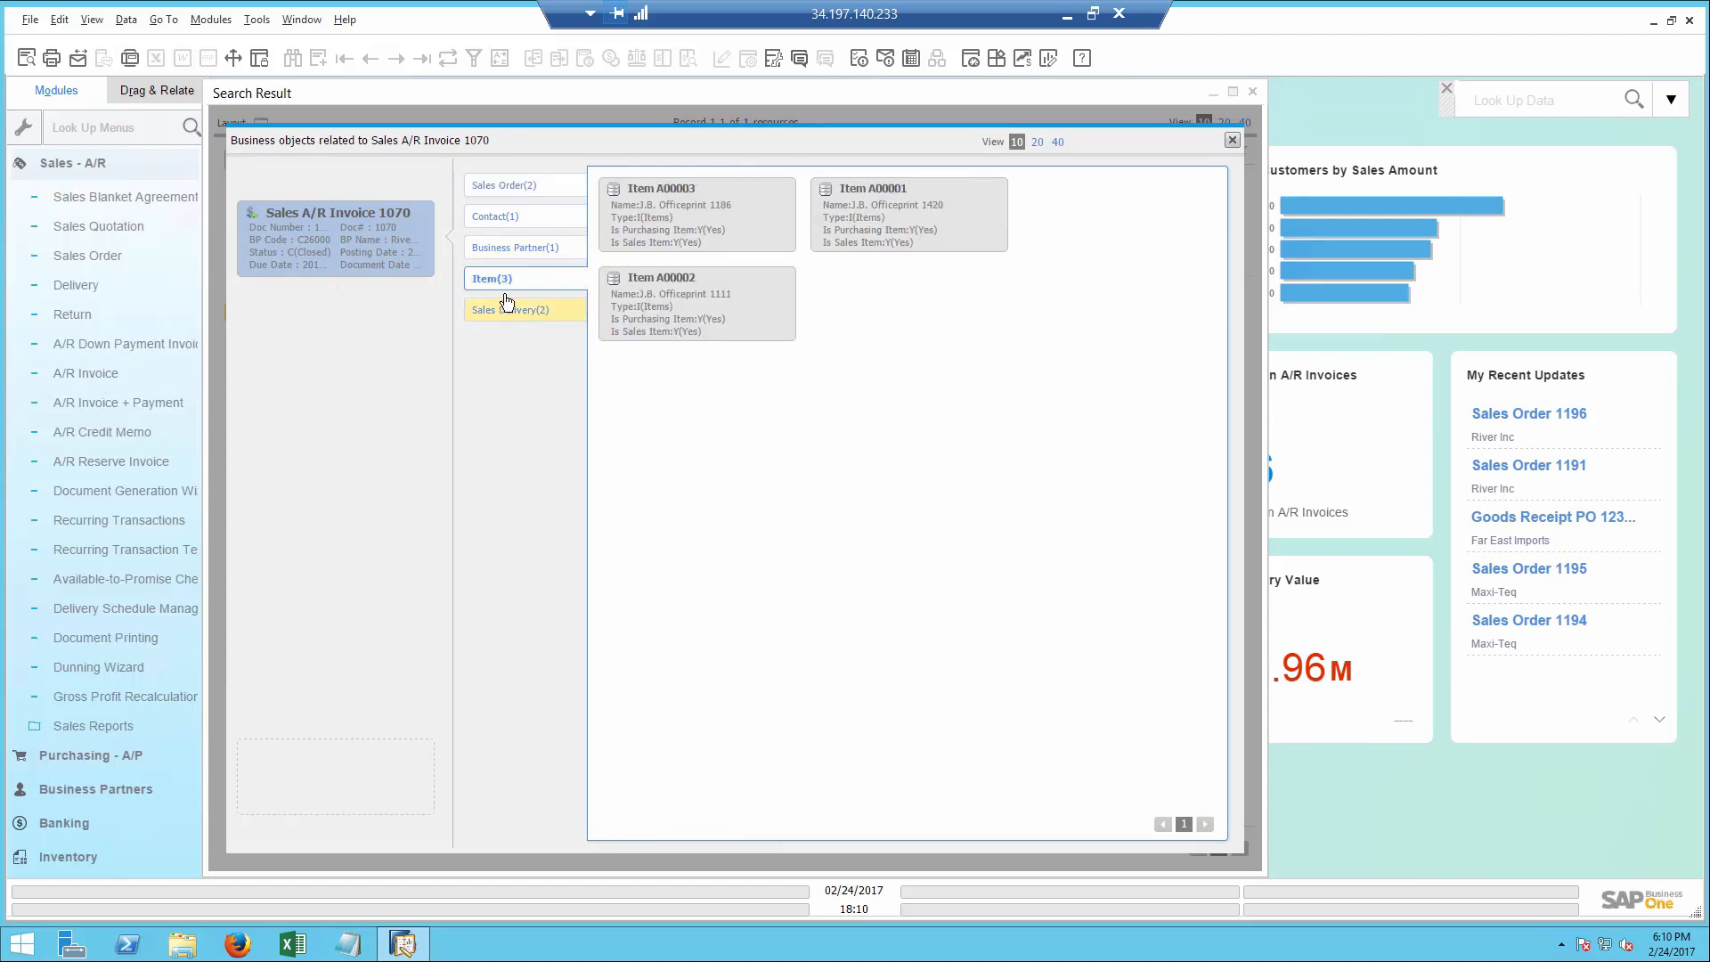
left_click(504, 186)
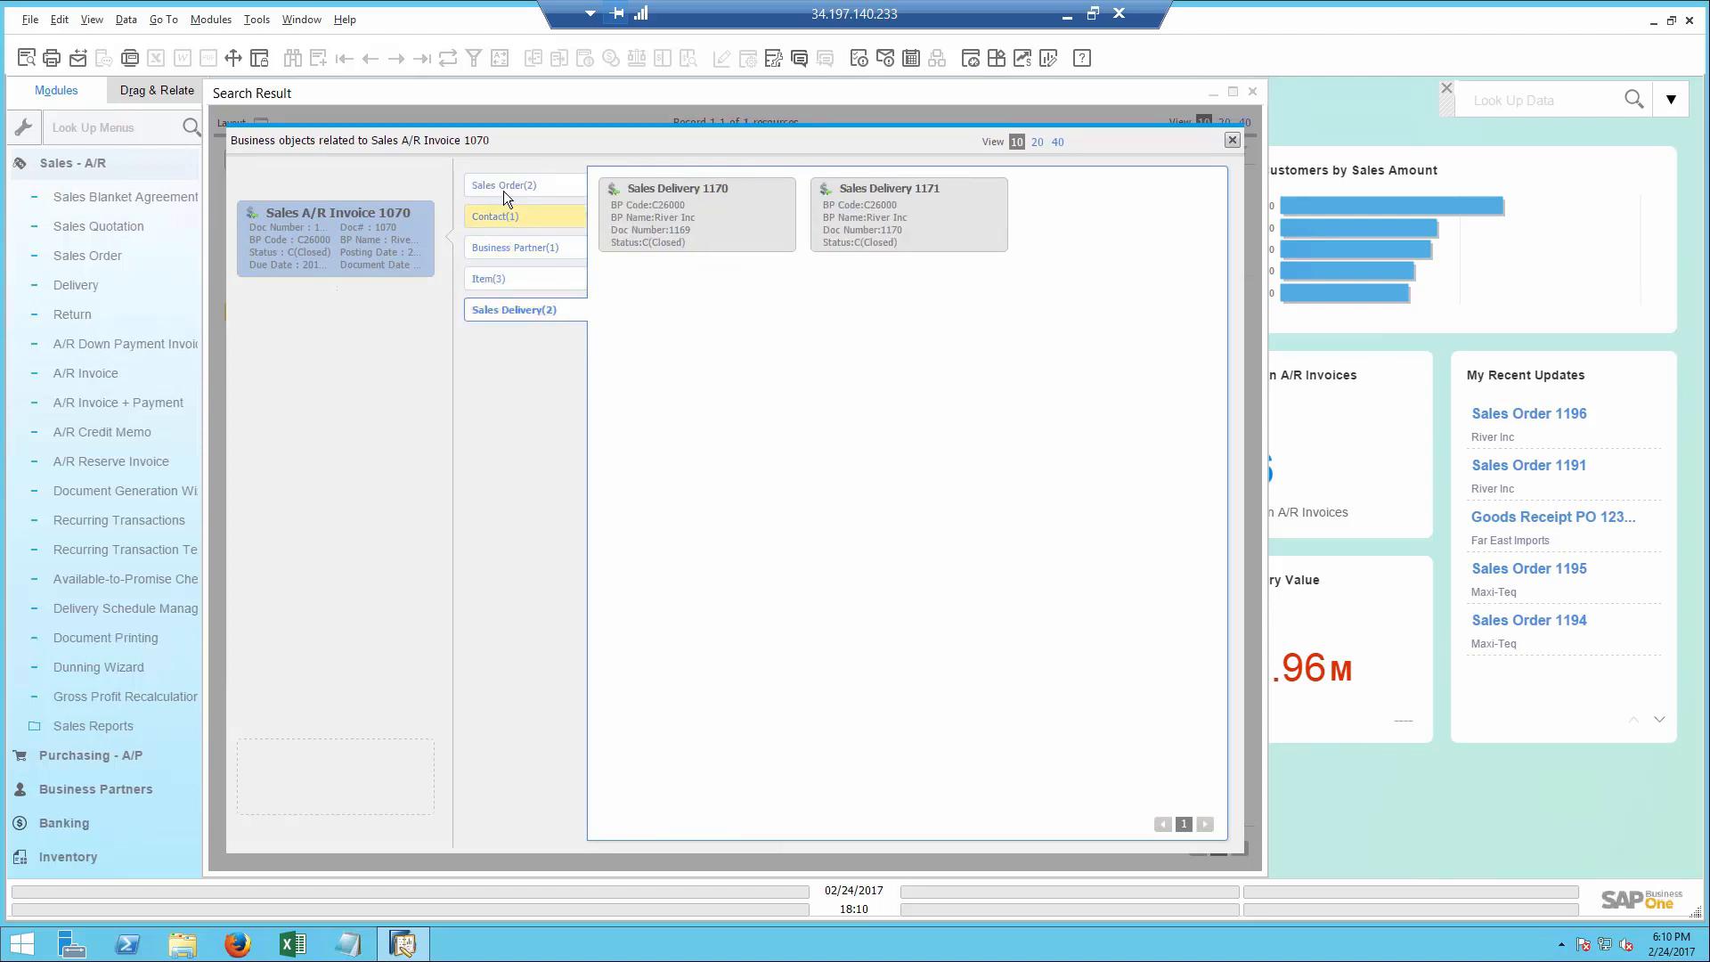
left_click(500, 244)
double_click(664, 233)
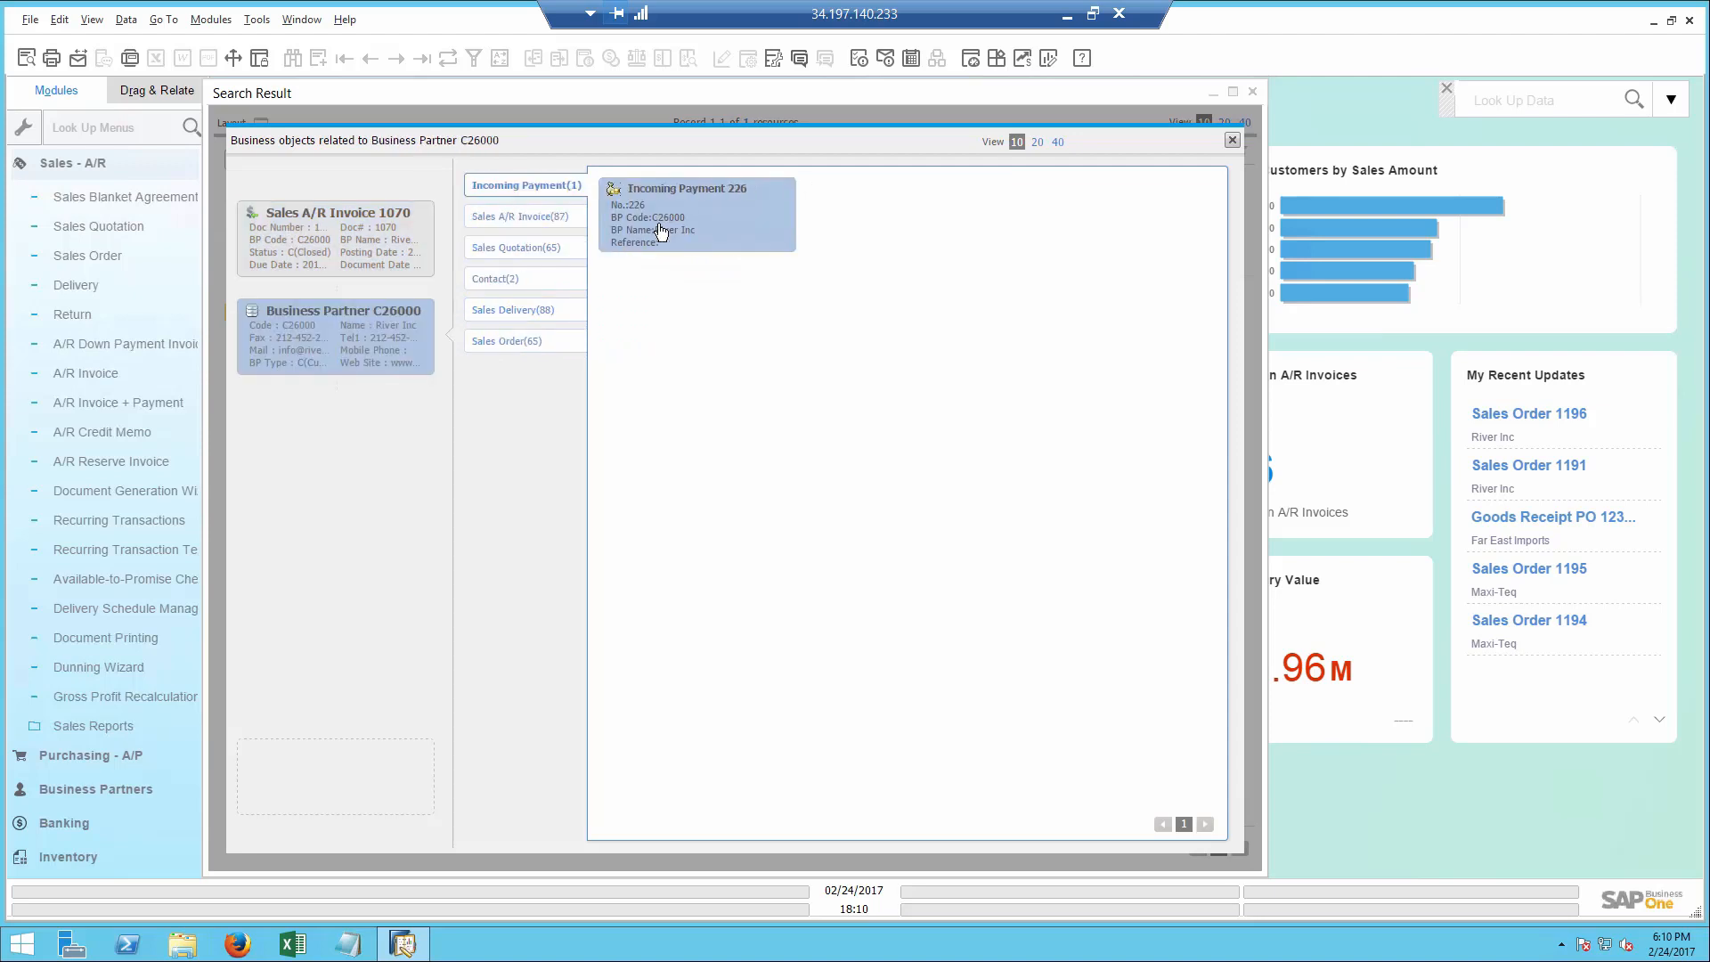
- Open the related River Inc A/R invoice and display its Relationship Map
double_click(355, 220)
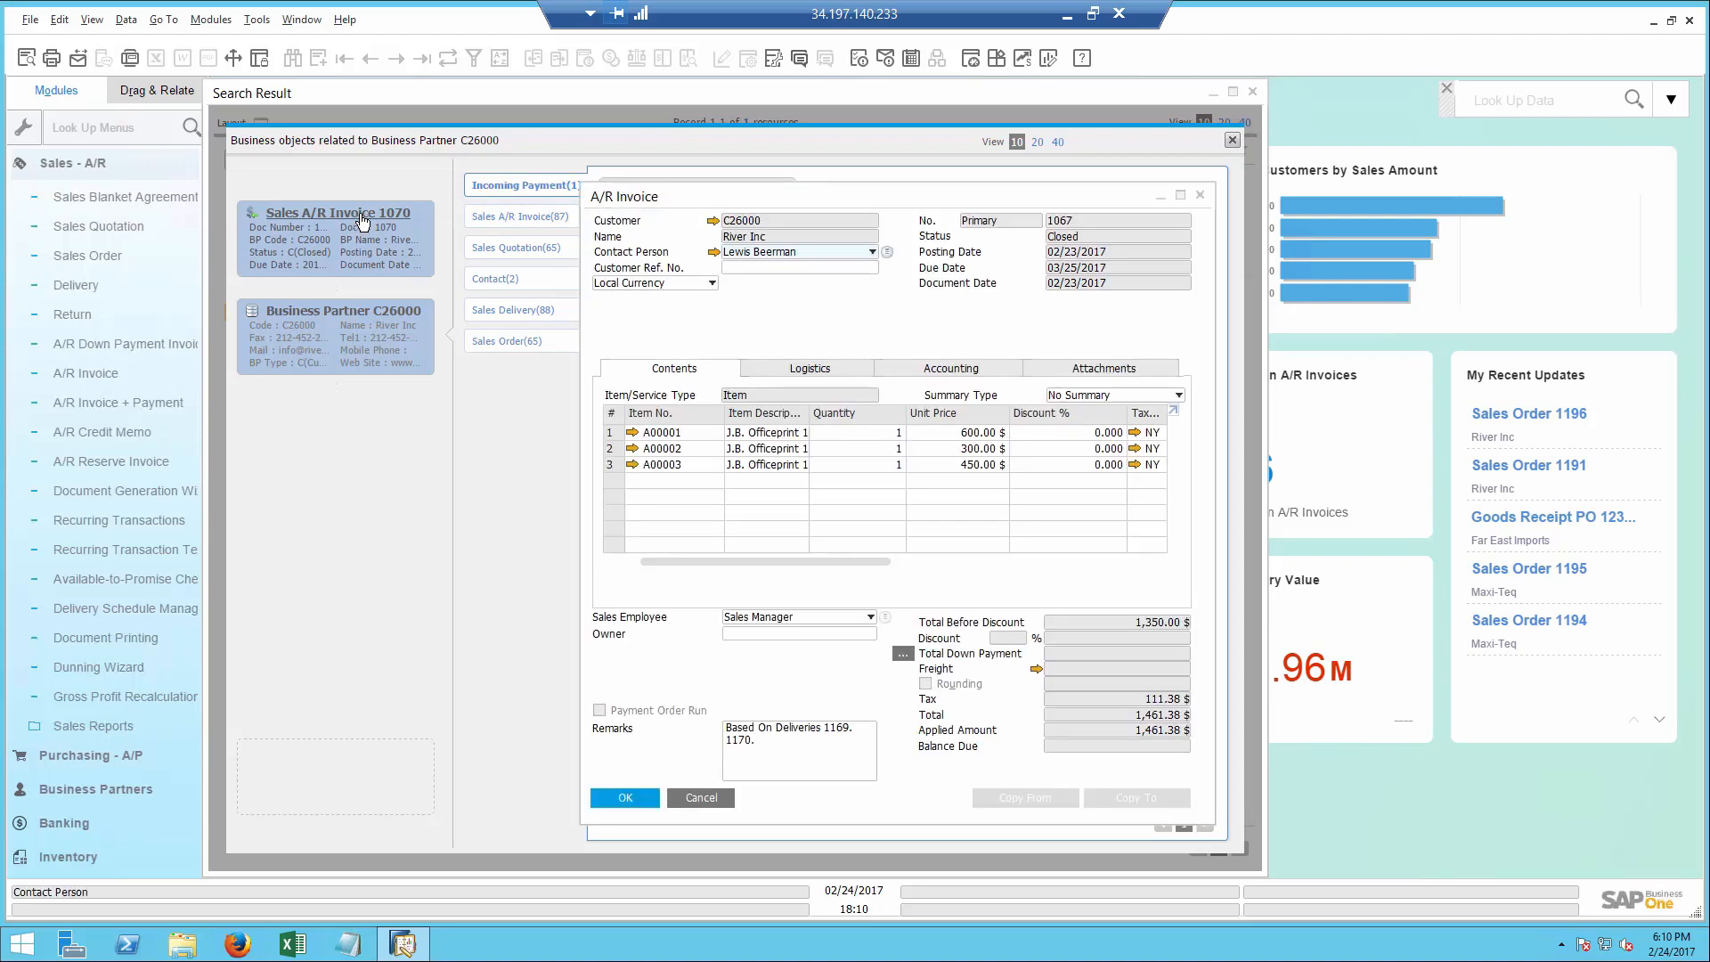
right_click(798, 303)
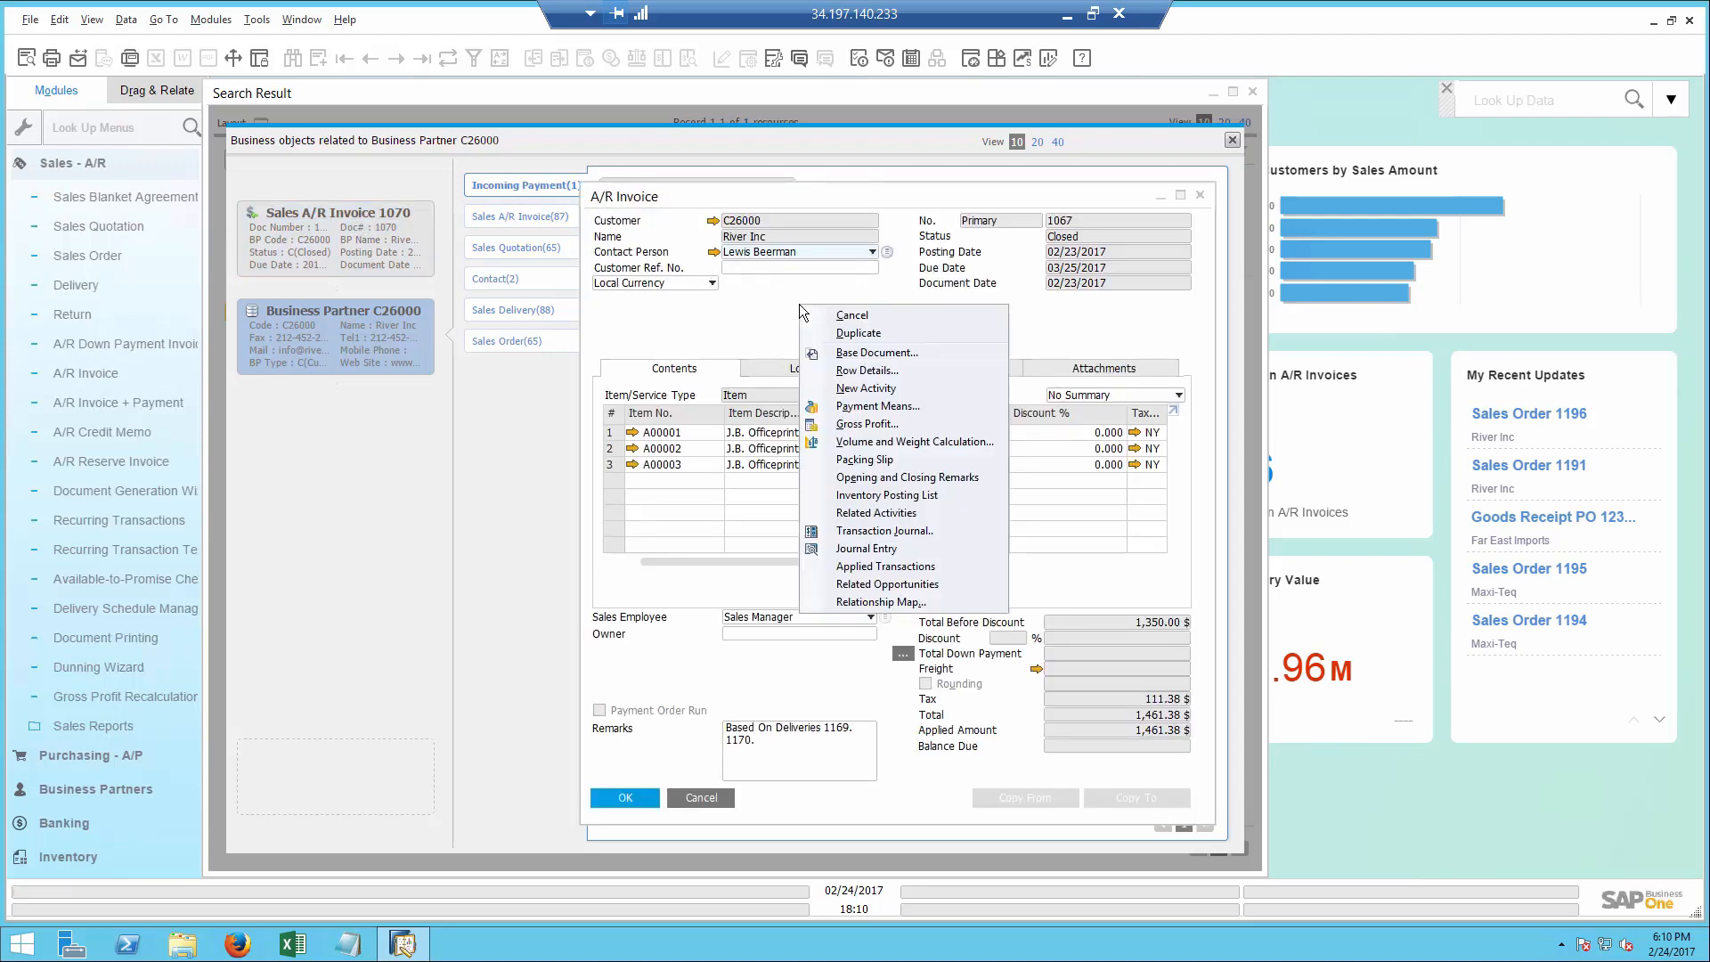
left_click(880, 600)
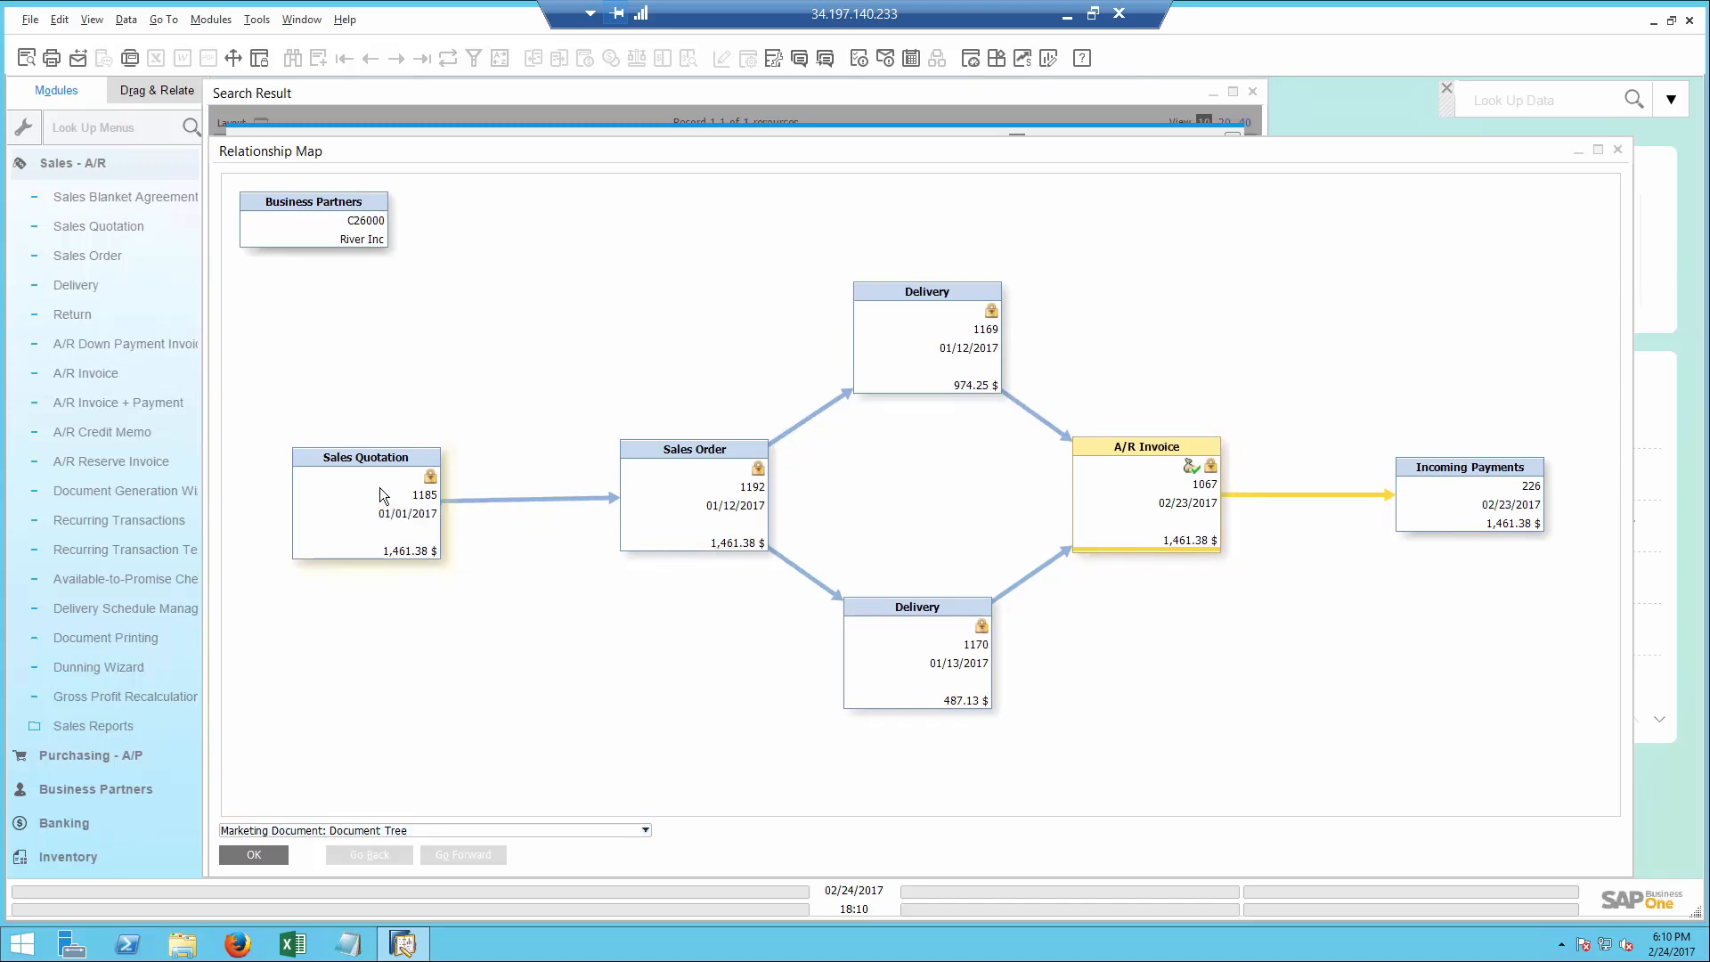
- Open the incoming payment from the Relationship Map and start an e-mail to the contact with an edited report attached
double_click(1462, 498)
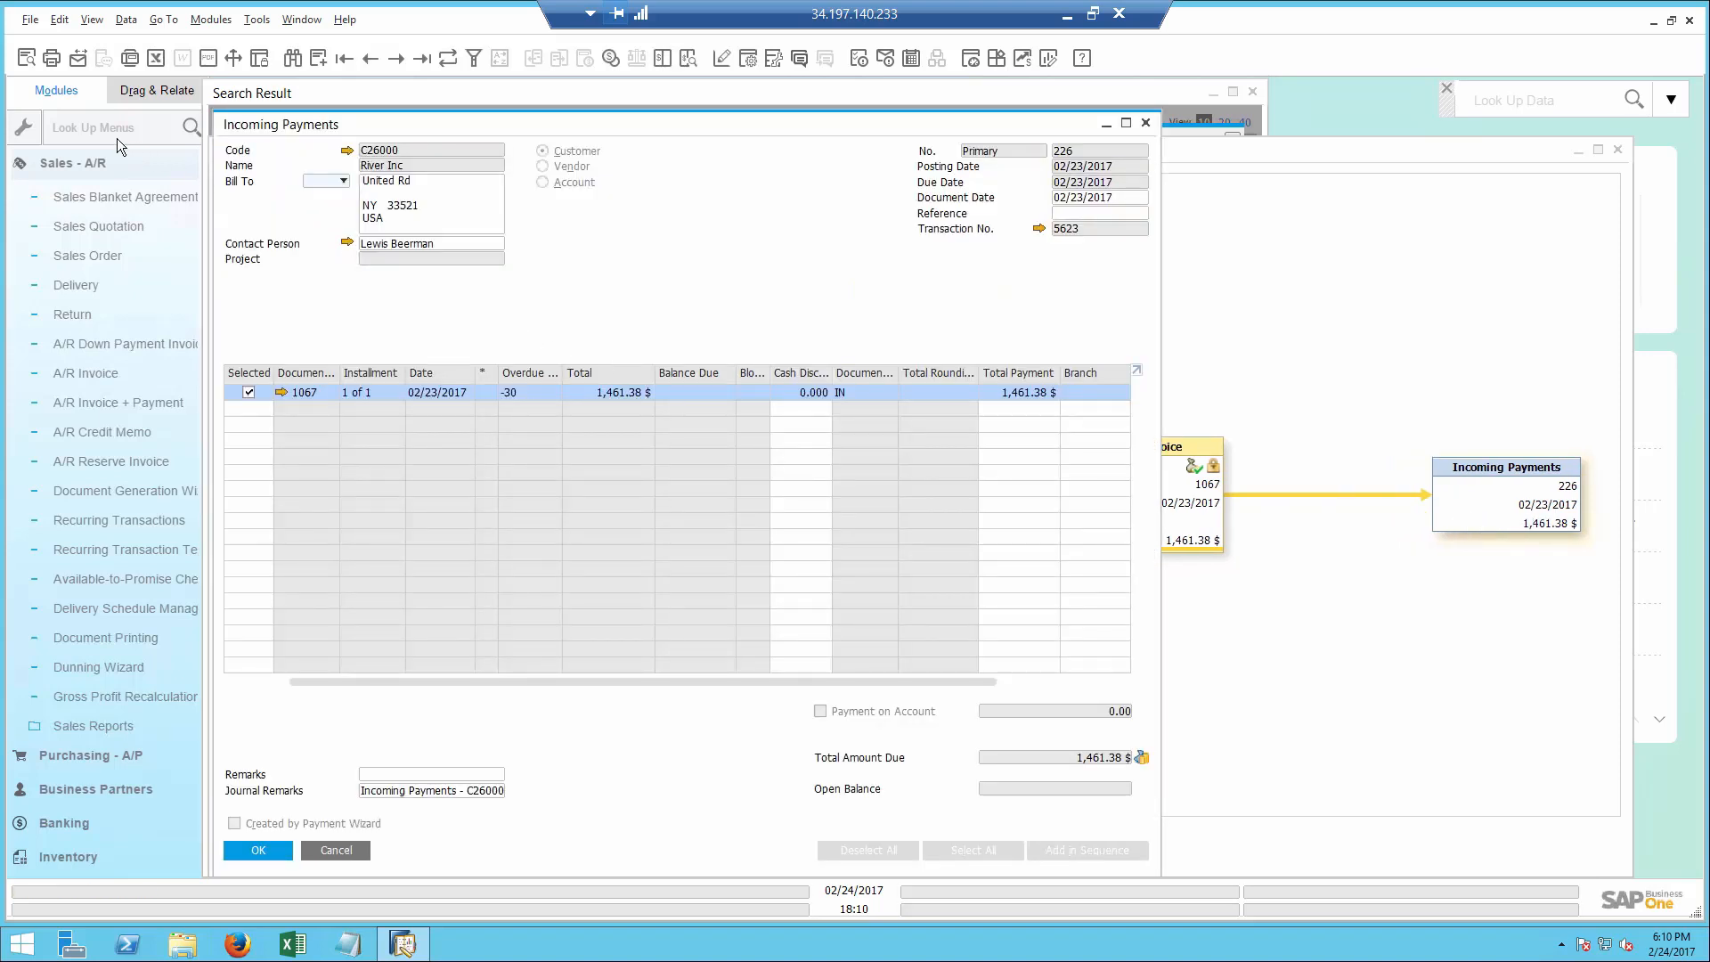
left_click(77, 64)
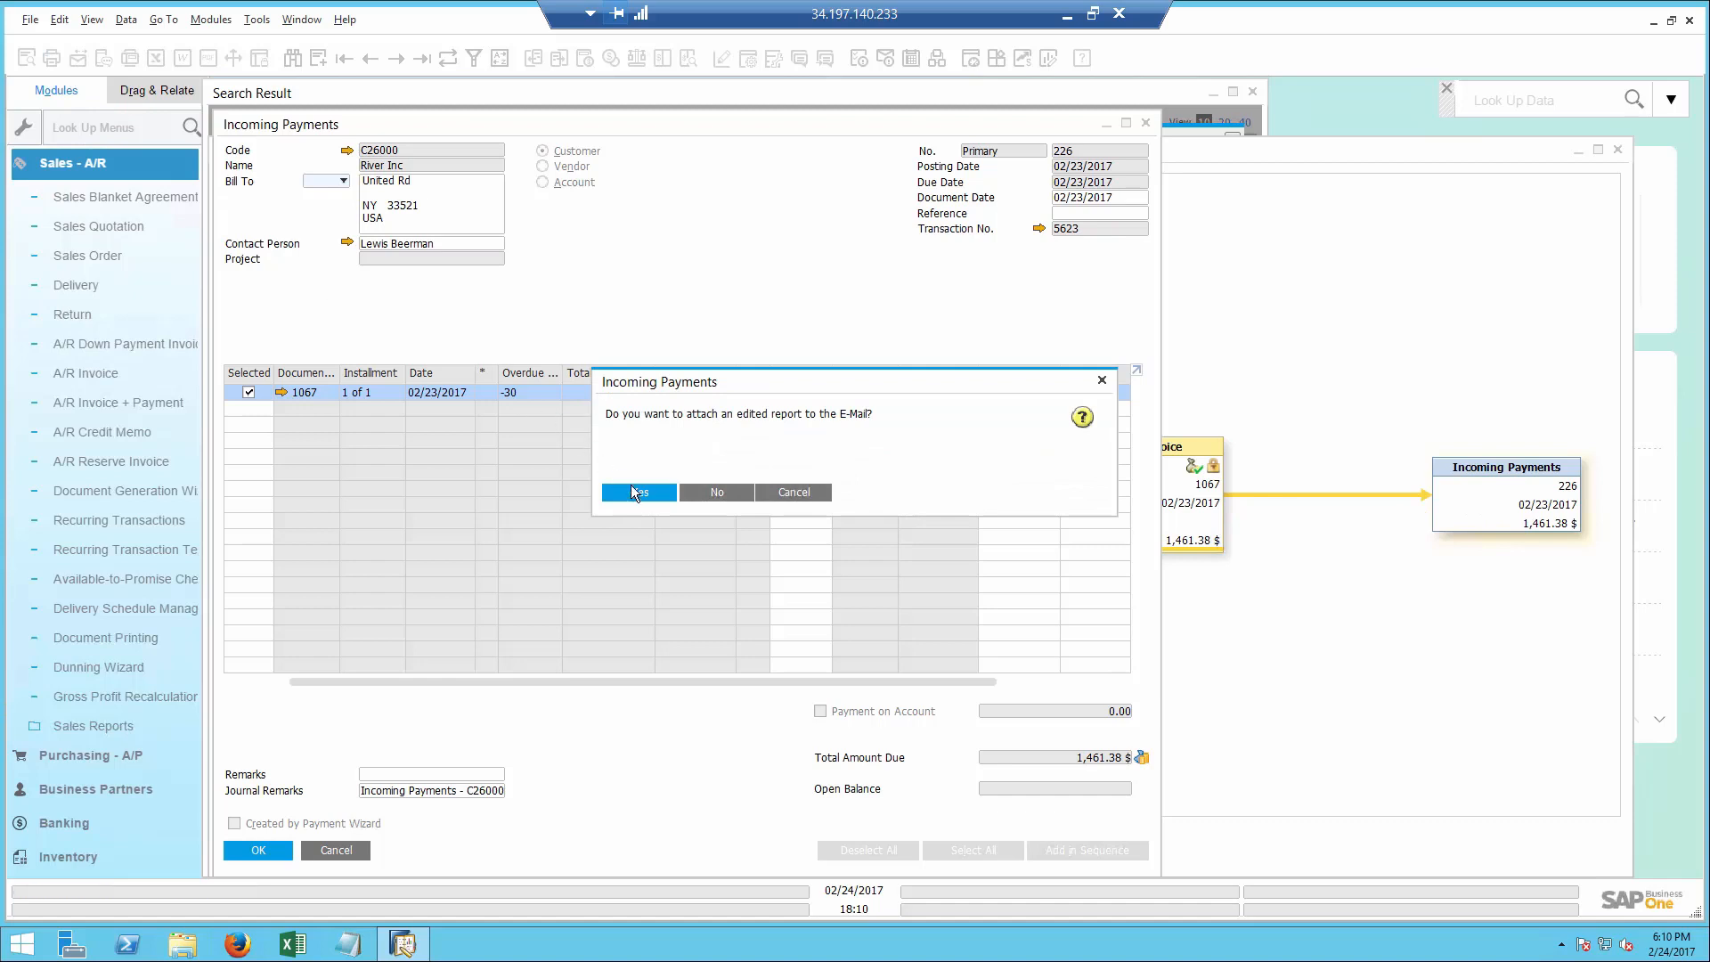
left_click(634, 488)
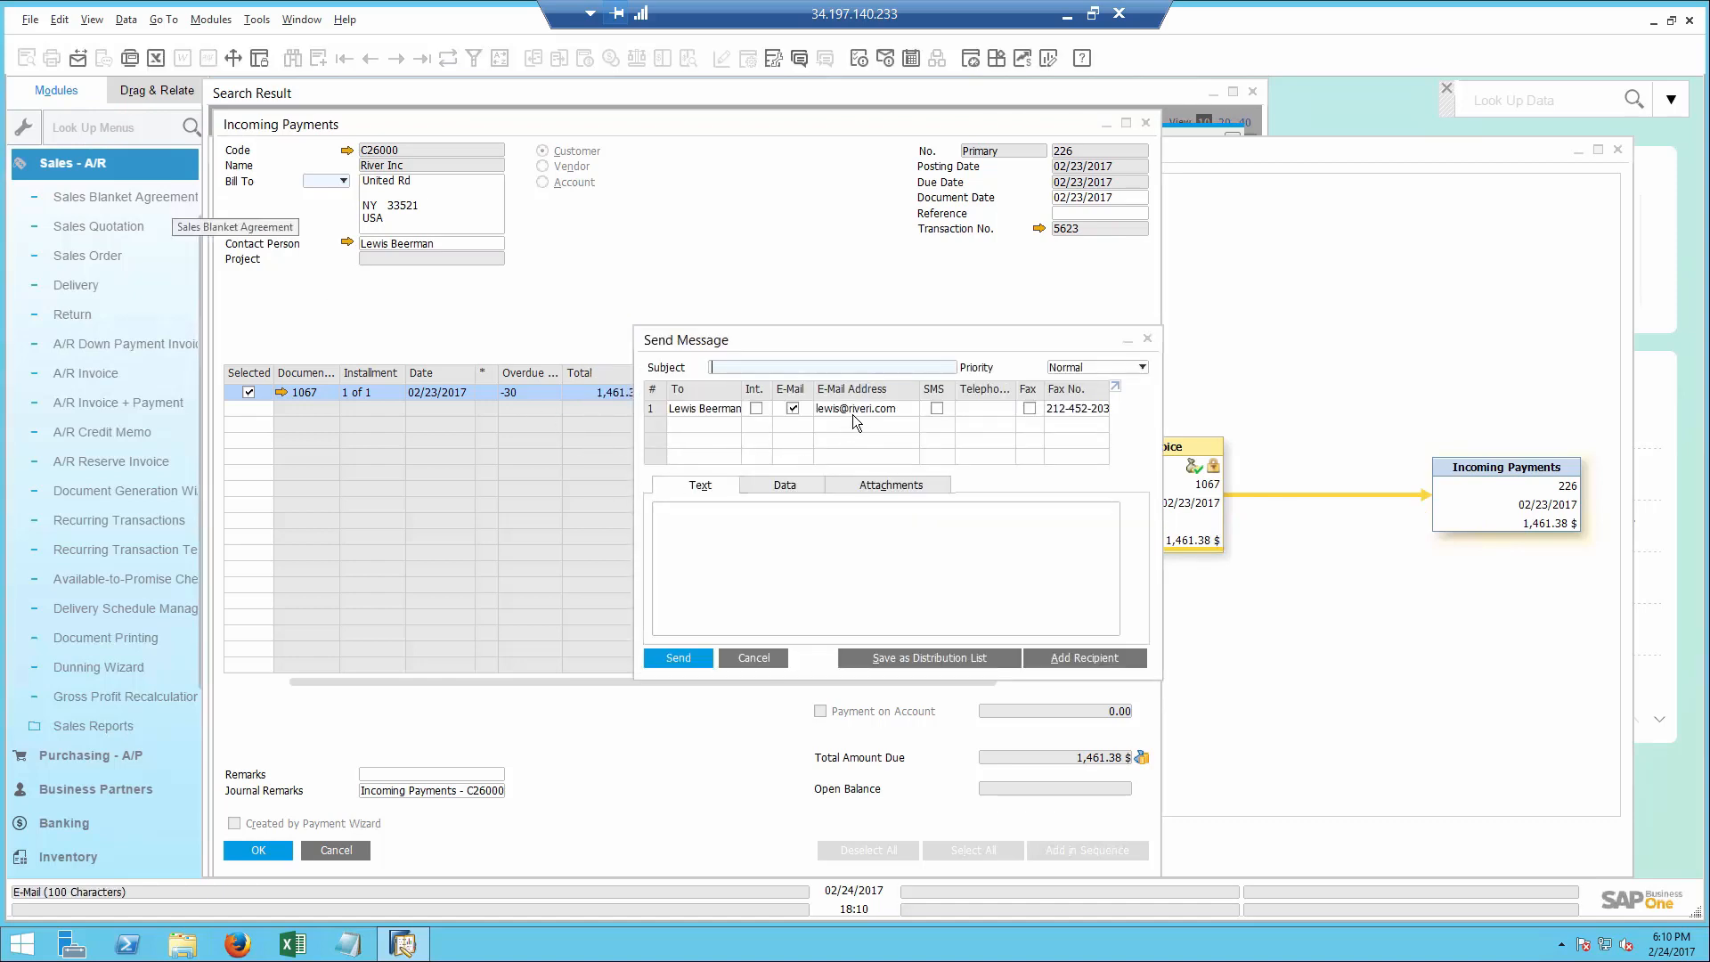
- Close all open windows and collapse the Sales - A/R module
left_click(302, 19)
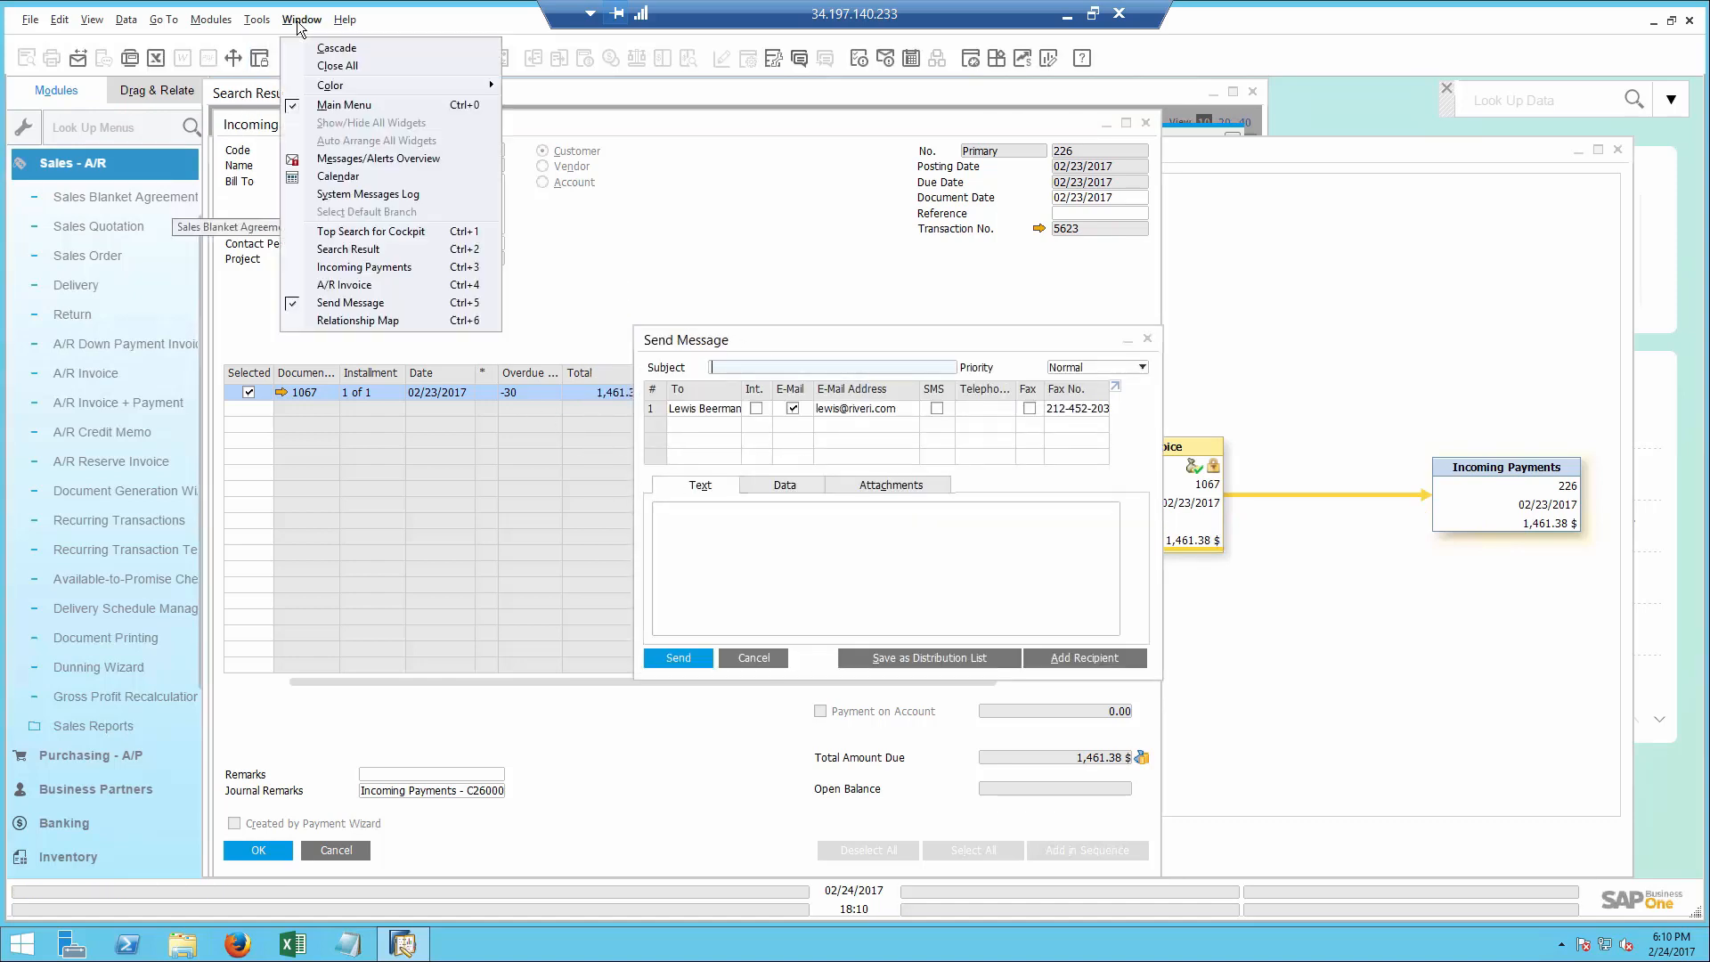
left_click(323, 70)
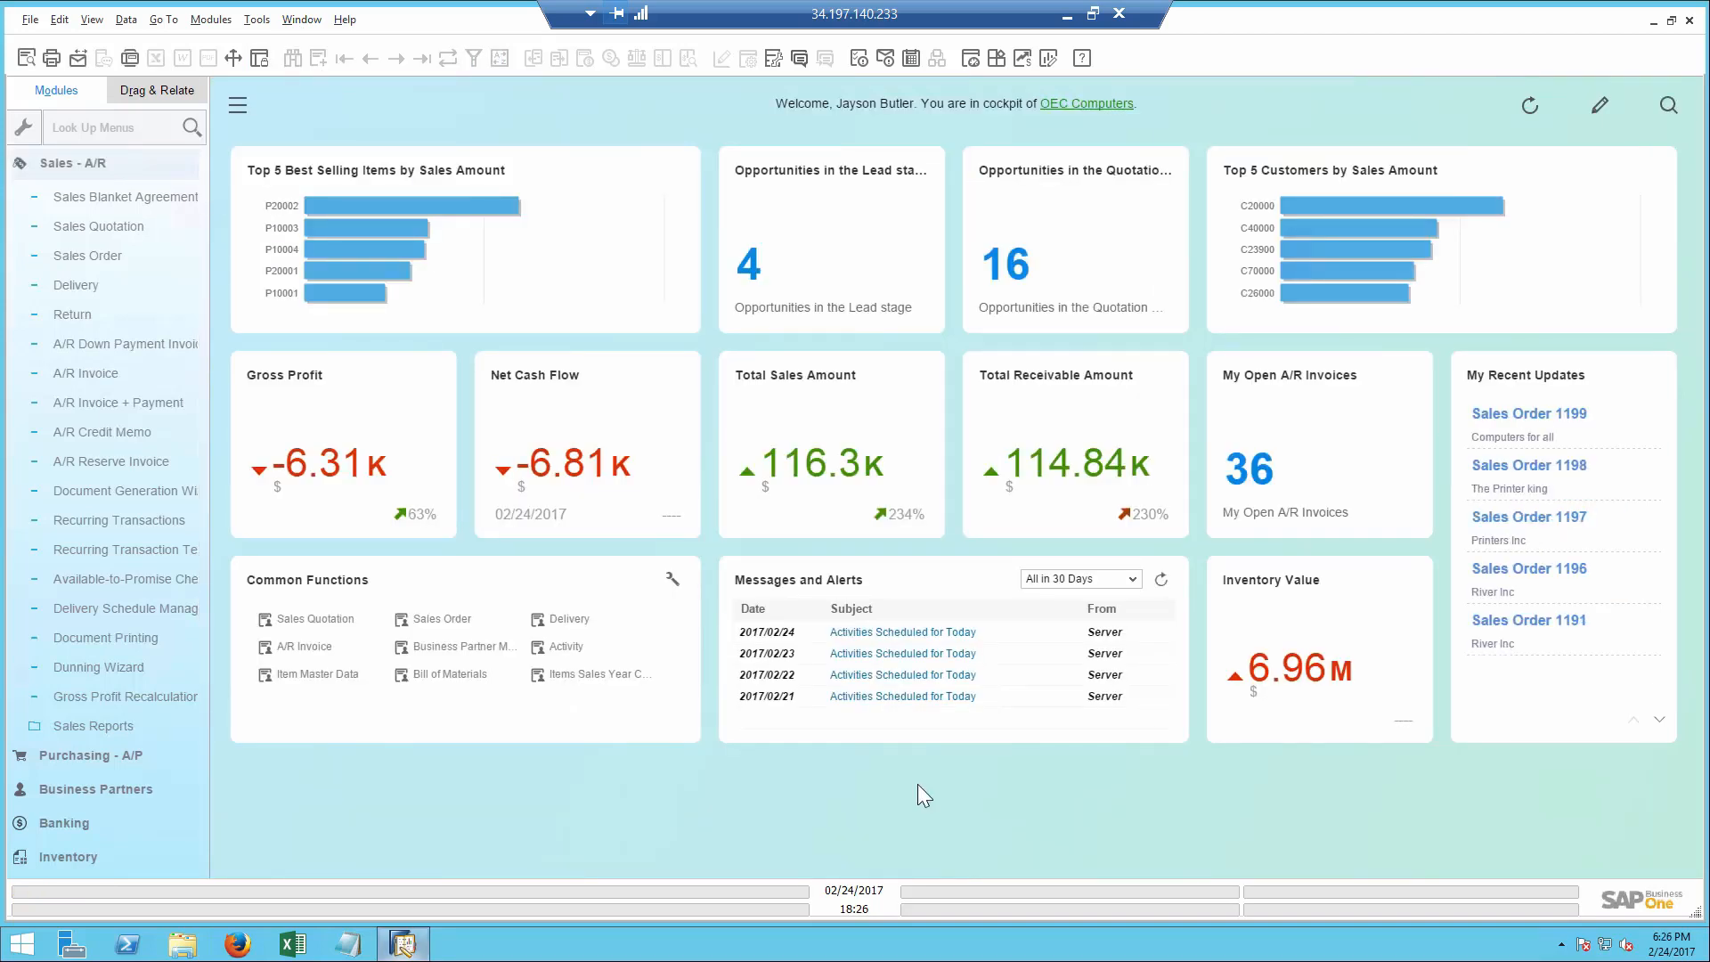
left_click(138, 172)
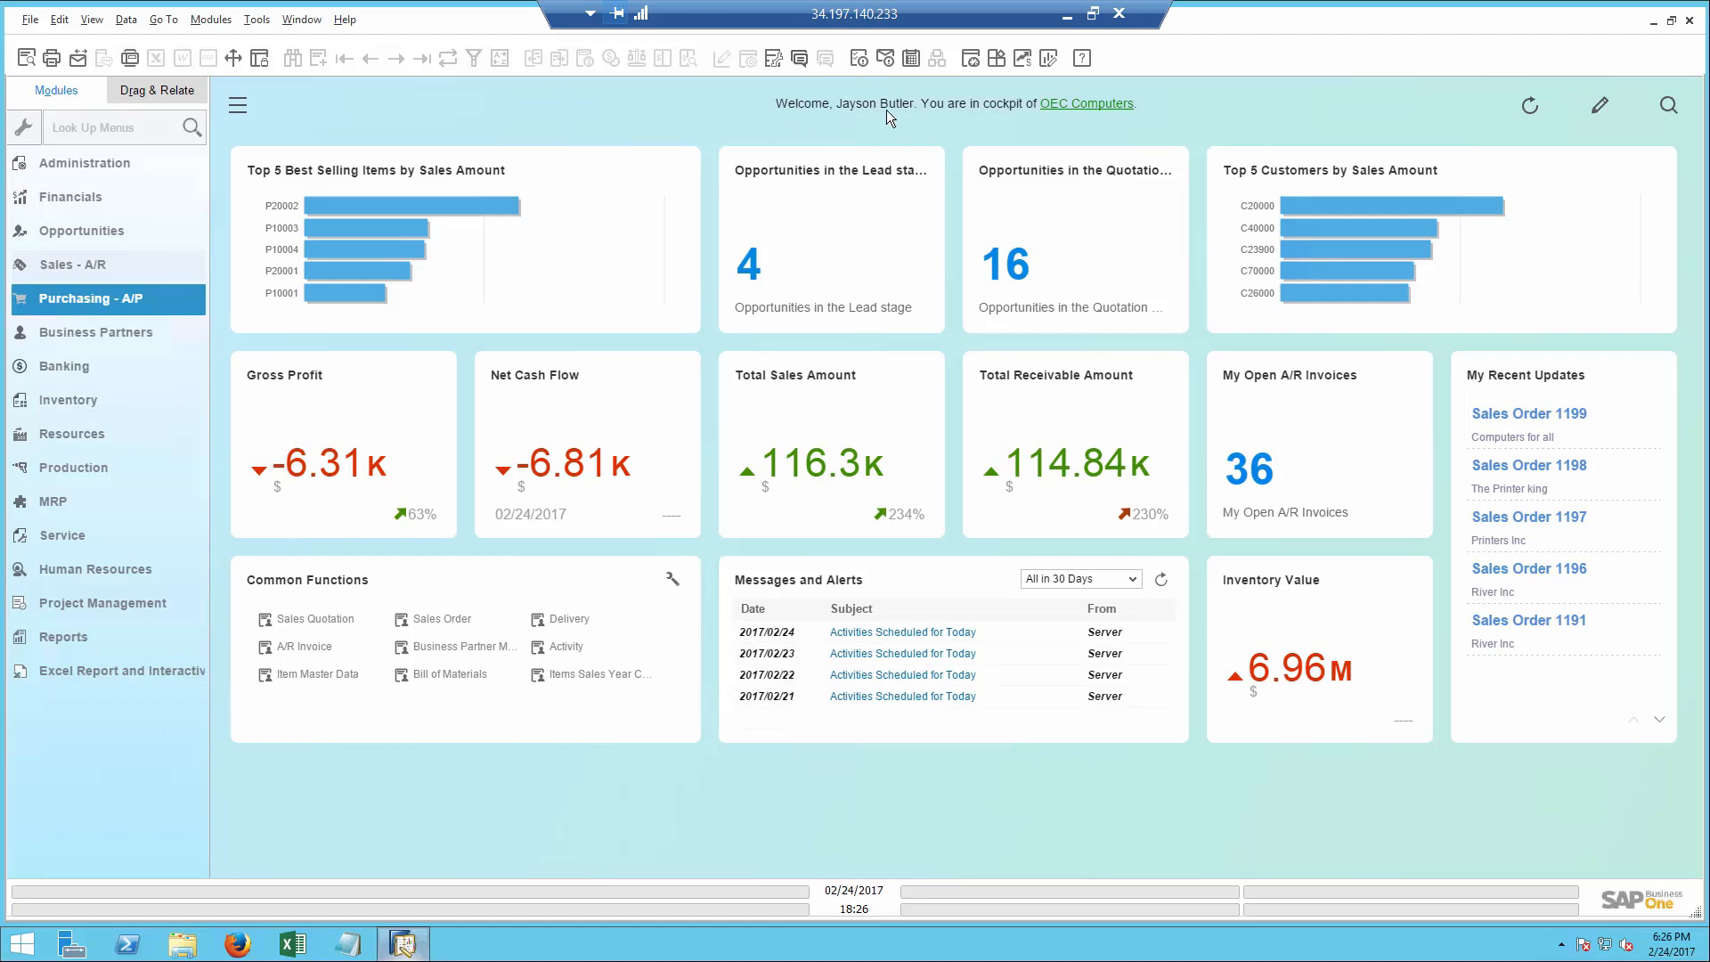
- Open the Cash Flow Forecast and extend the forecast period's end date to 08/29/2017
left_click(1022, 60)
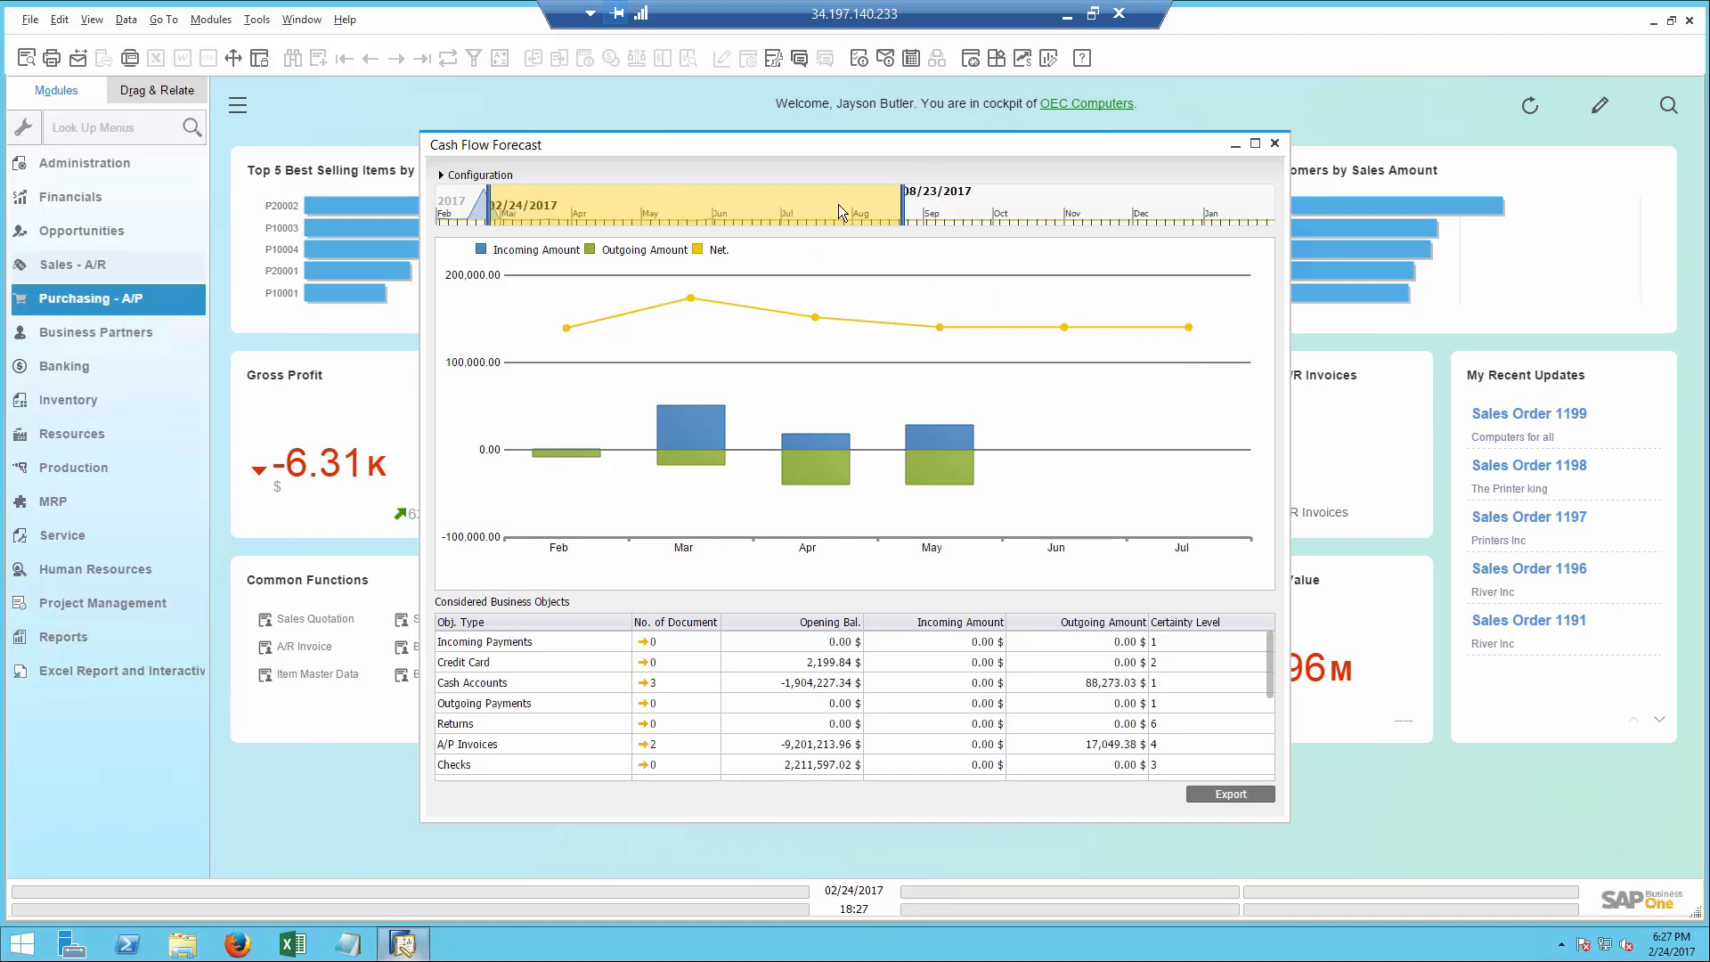
left_click_drag(901, 215, 918, 216)
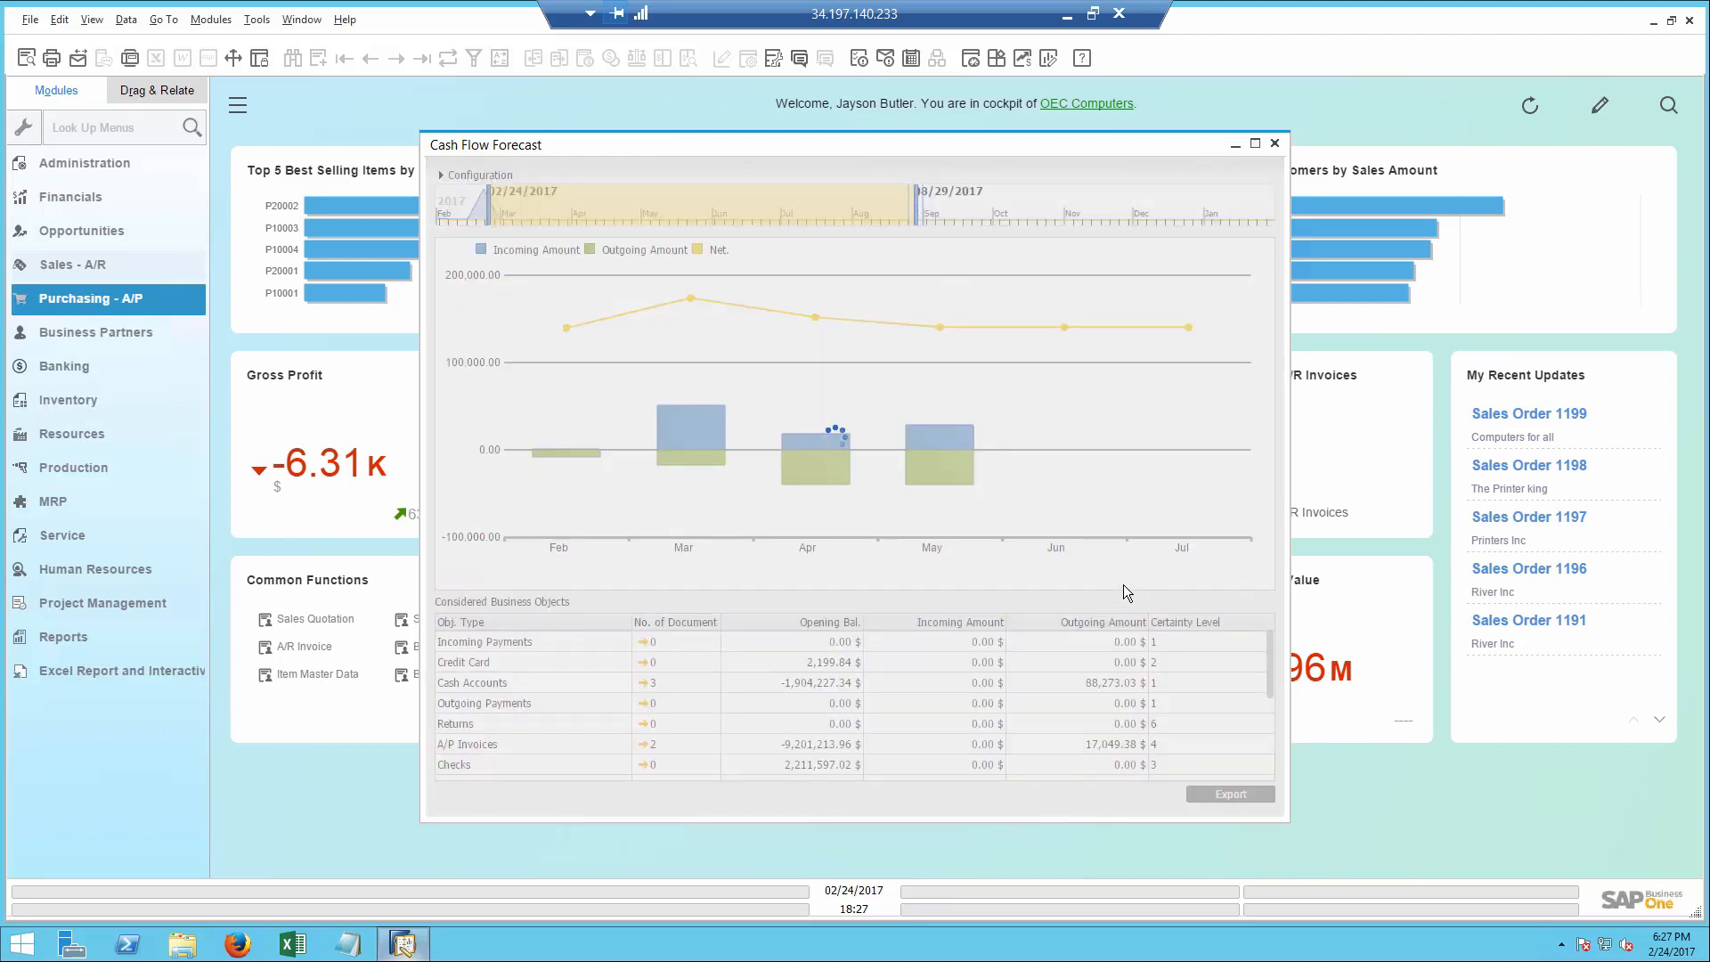
- Review the forecast's considered business objects, then inspect the documents behind March's cash flow and close their details
left_click_drag(1273, 653, 1279, 745)
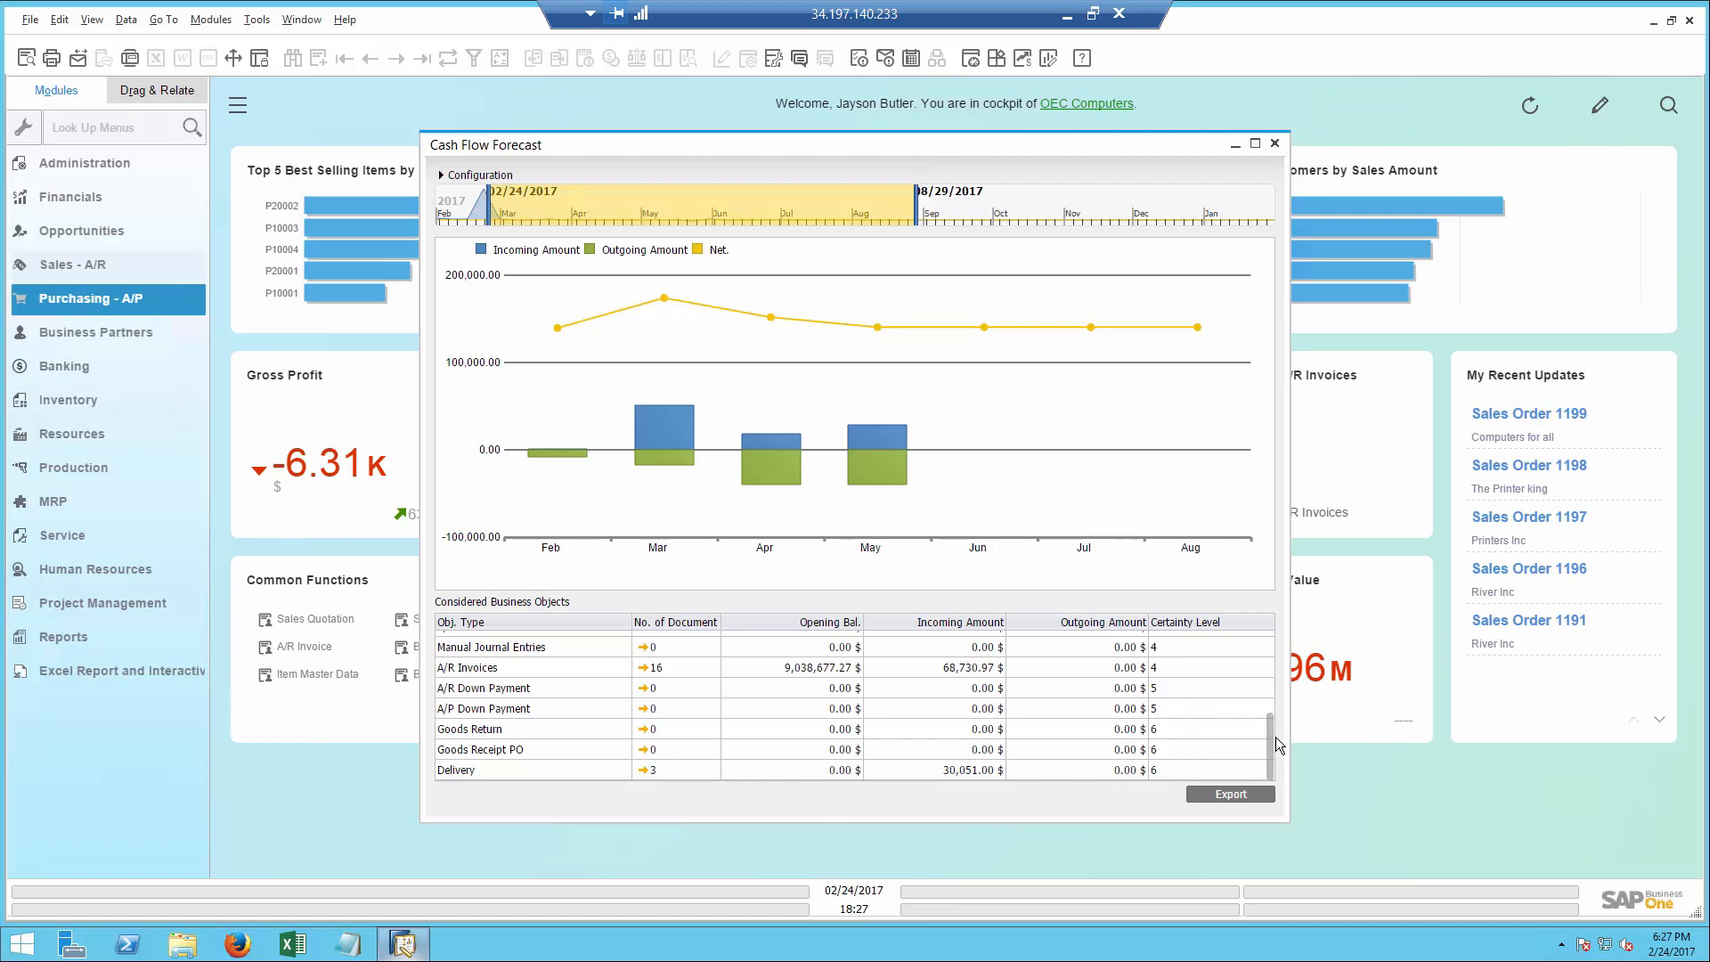
left_click_drag(1270, 737, 1269, 649)
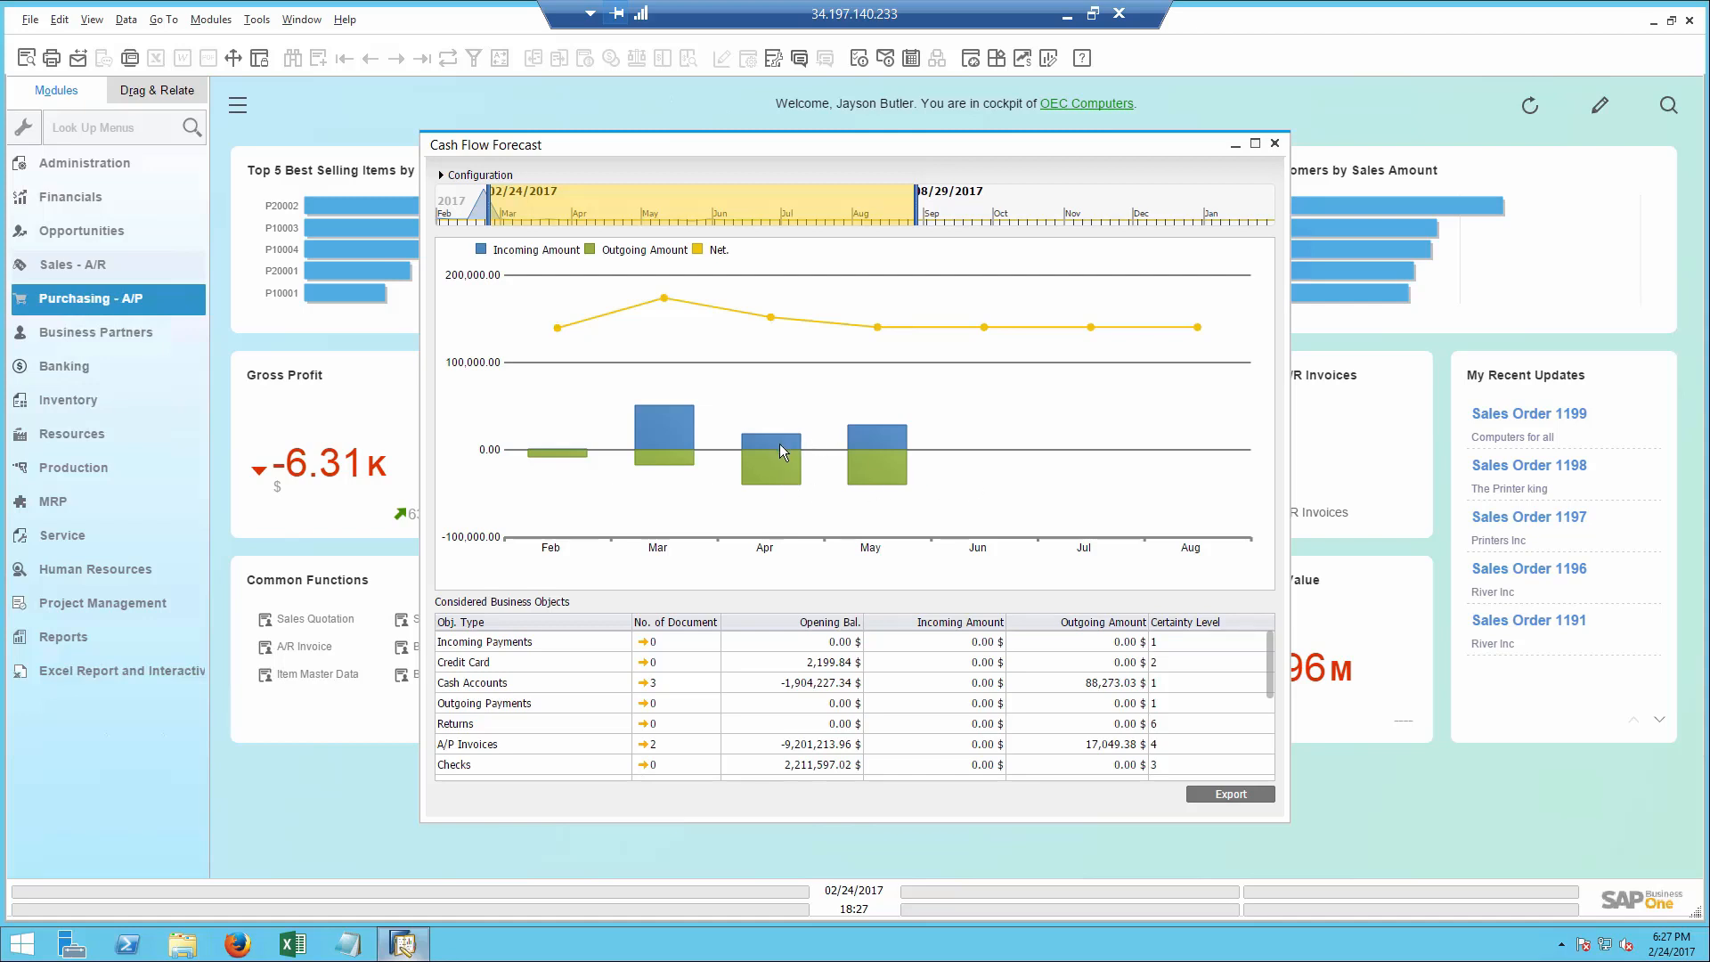
double_click(648, 422)
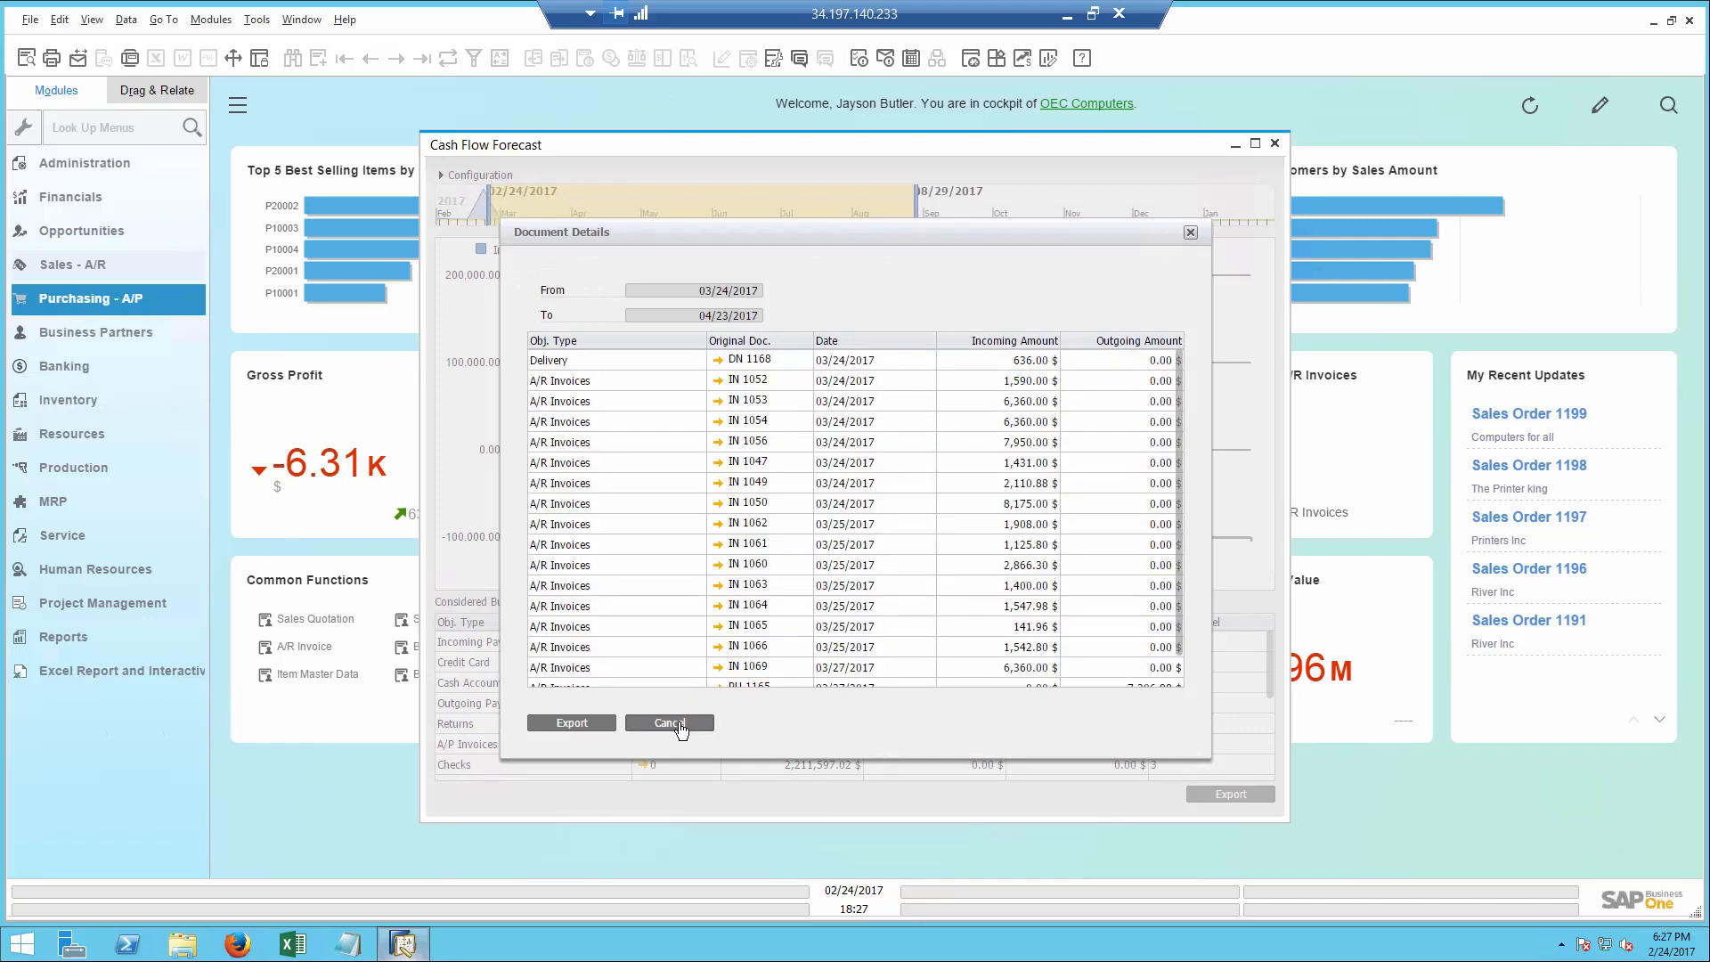
left_click(669, 723)
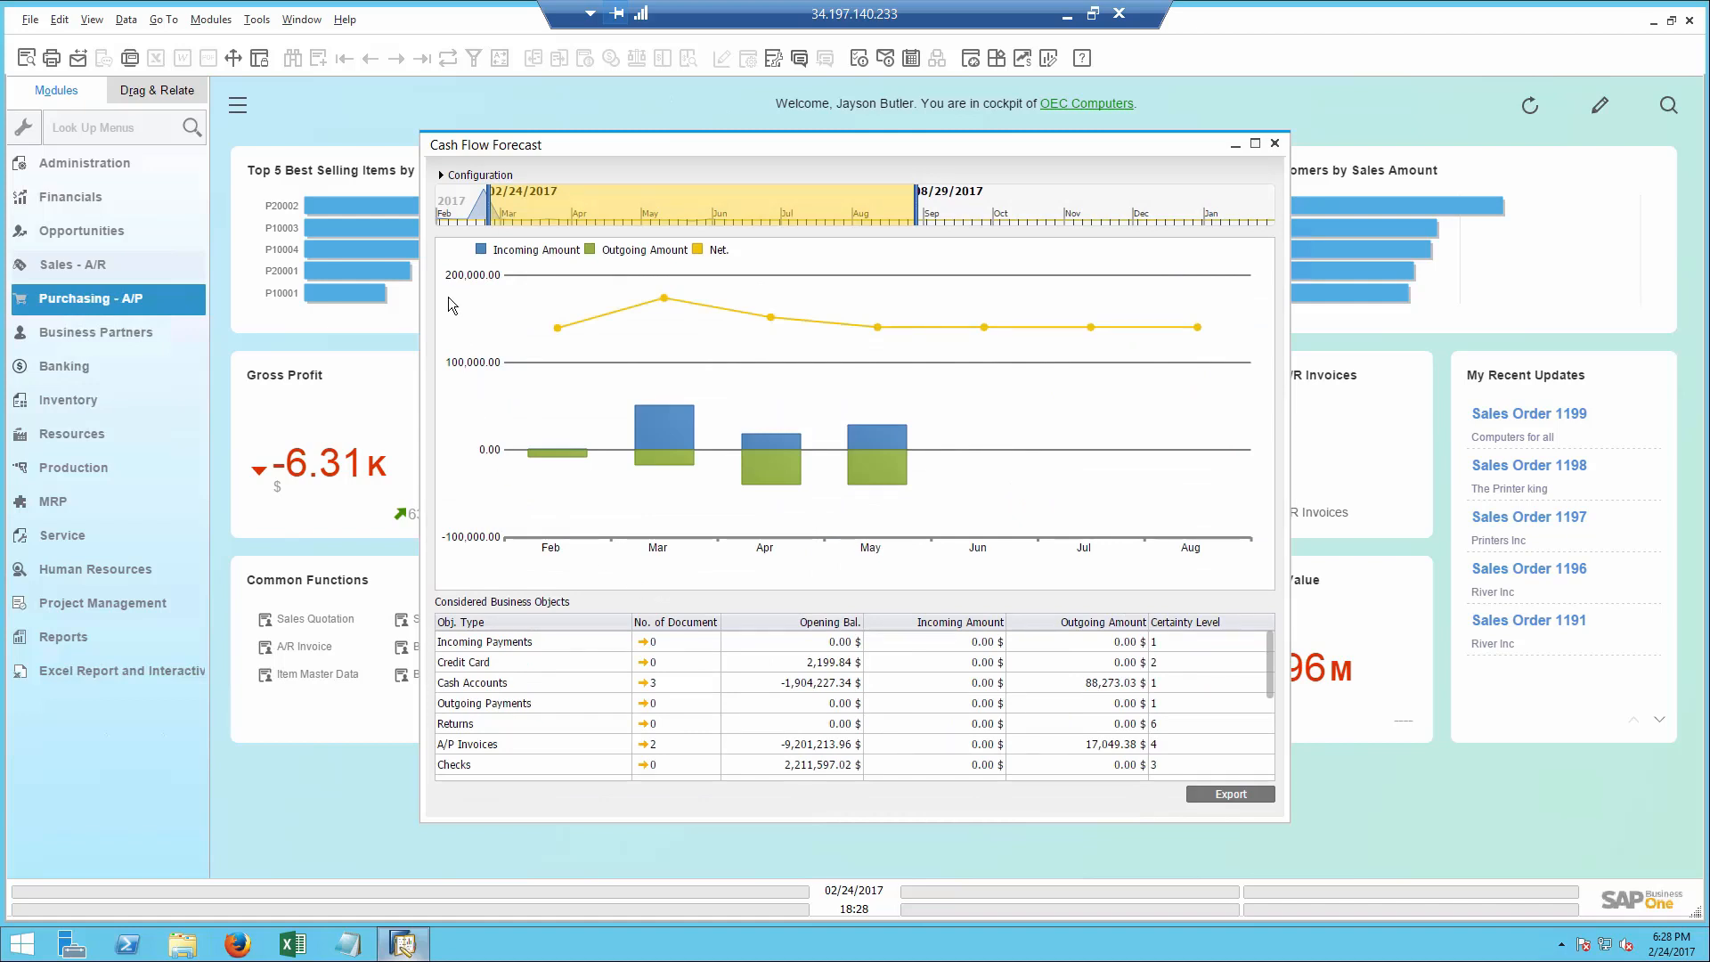
- Set the forecast's Certainty Level all the way to Low, inspect the documents behind June's cash flow and close their details
left_click(440, 175)
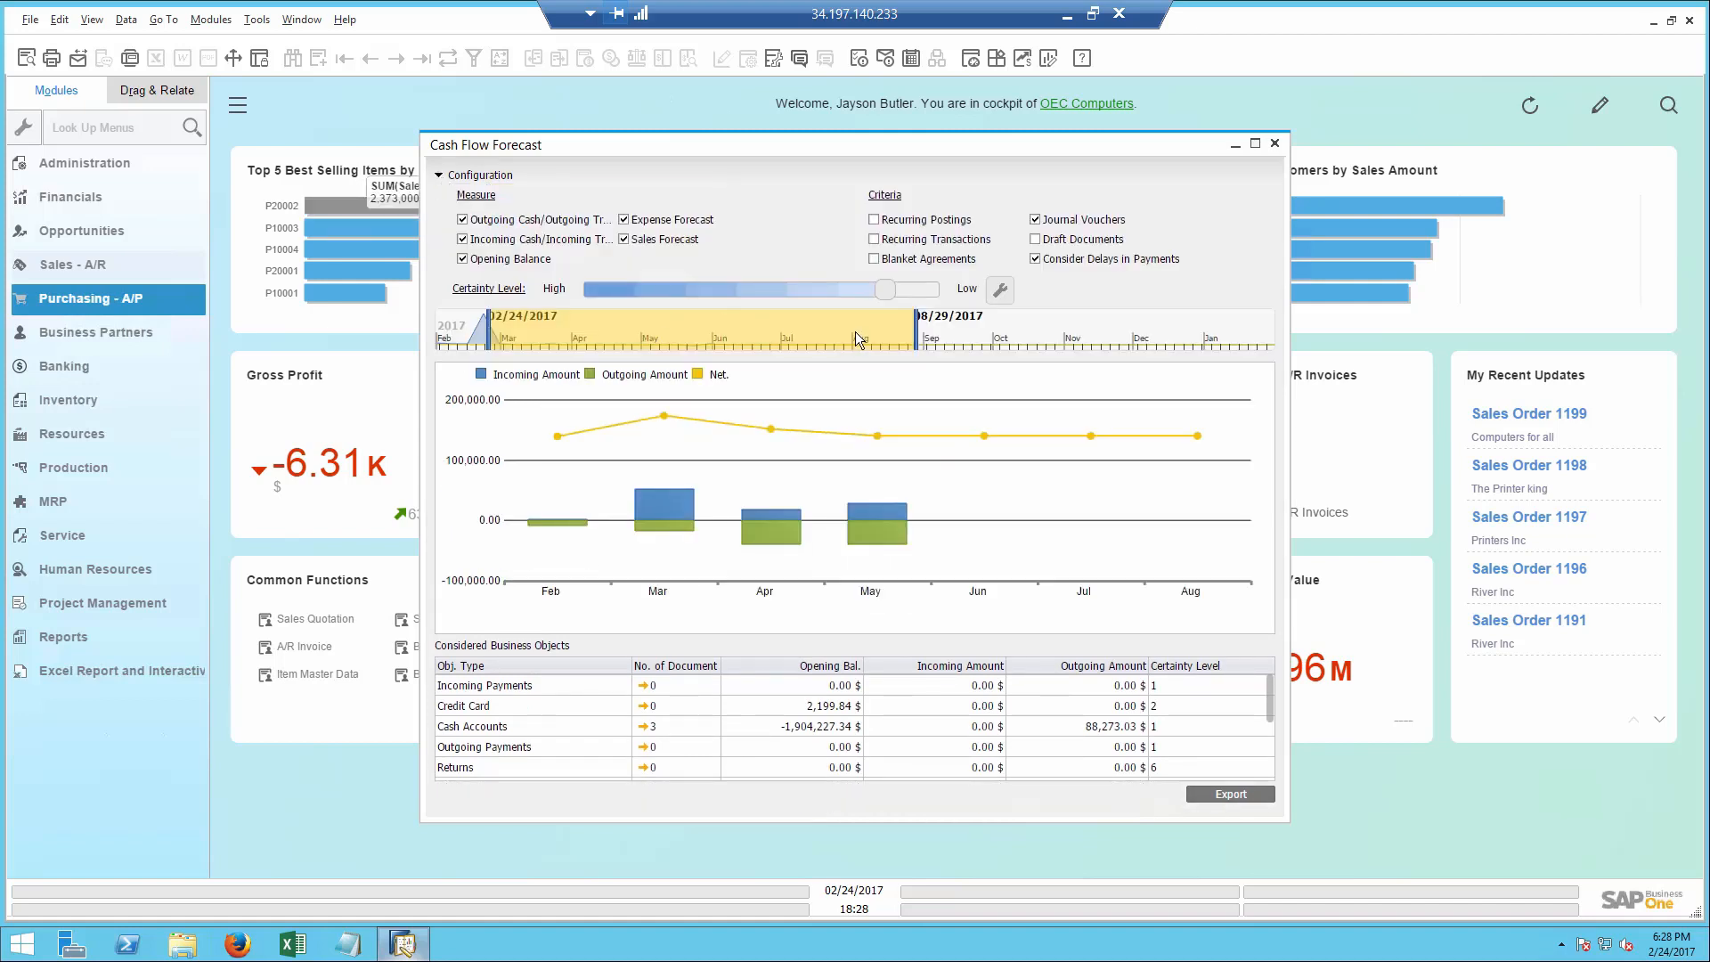
left_click(922, 290)
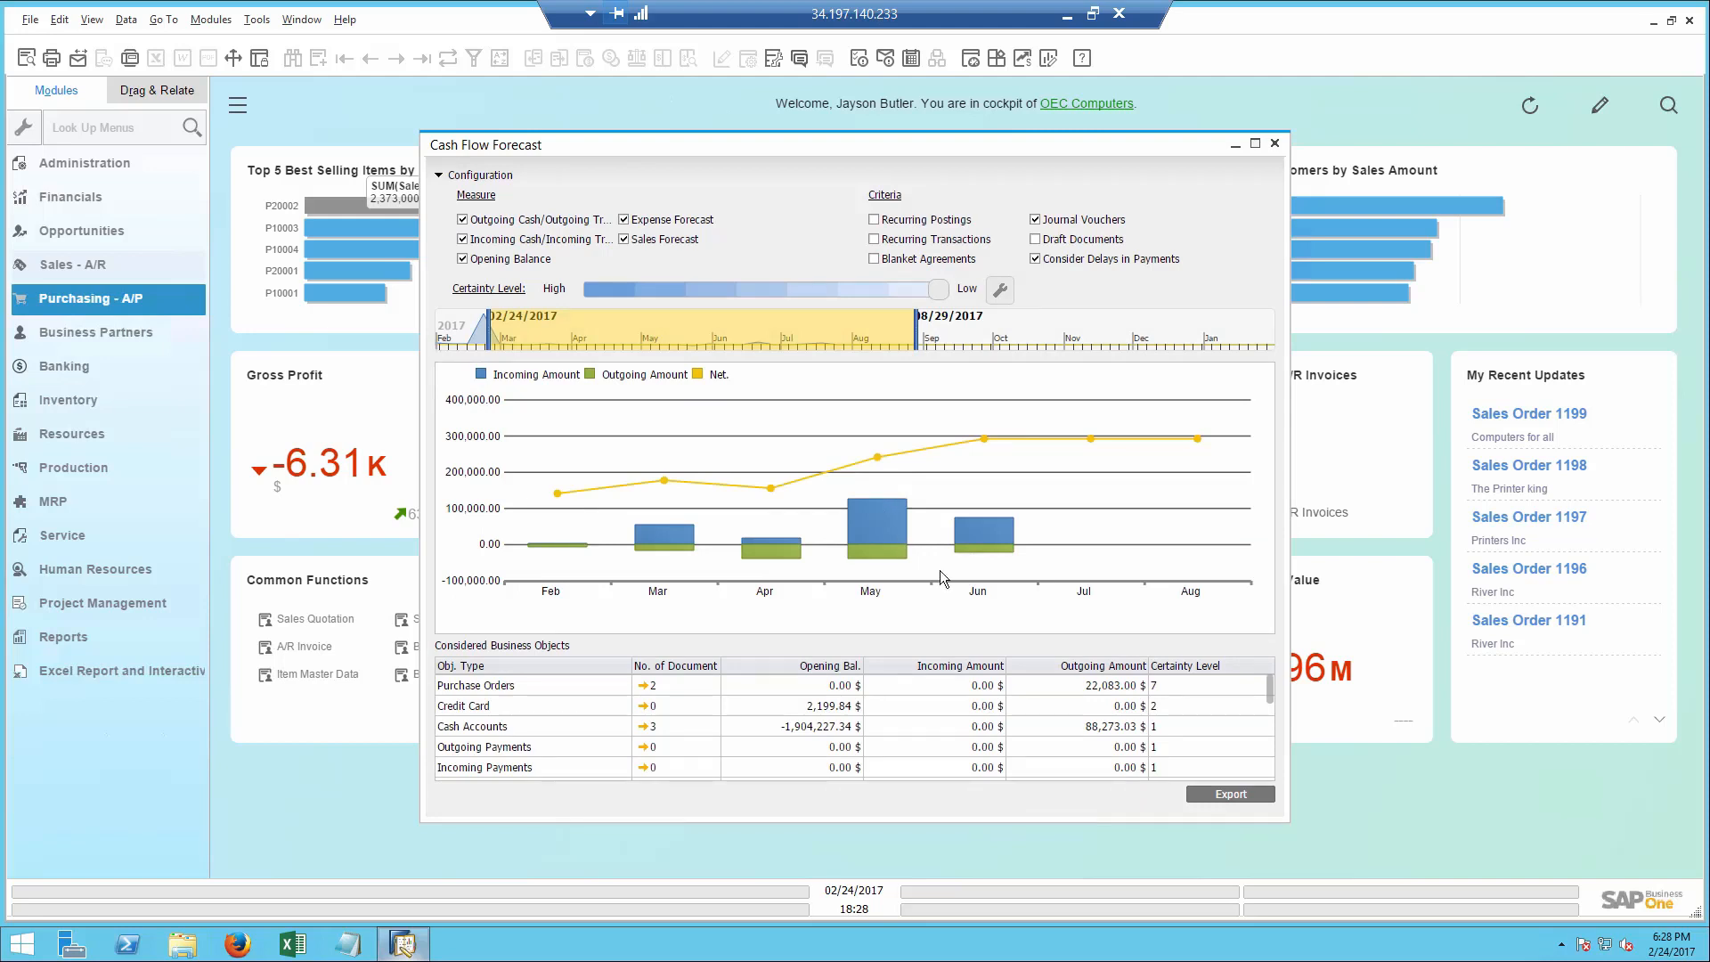
double_click(973, 535)
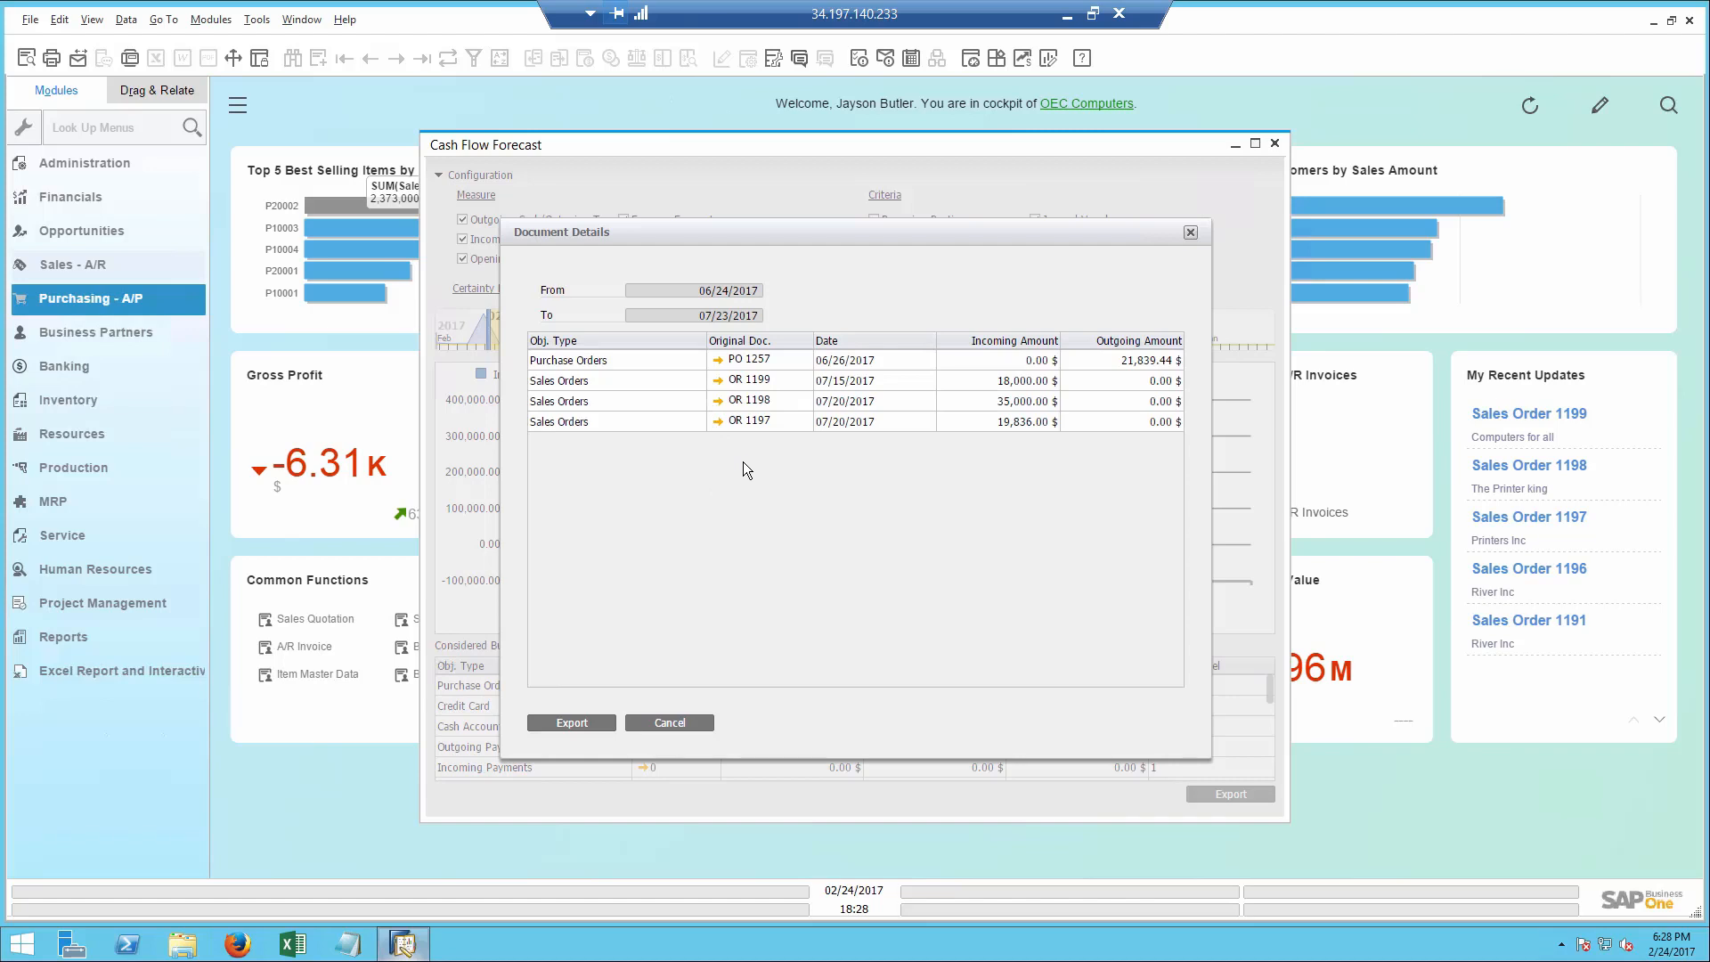
left_click(670, 723)
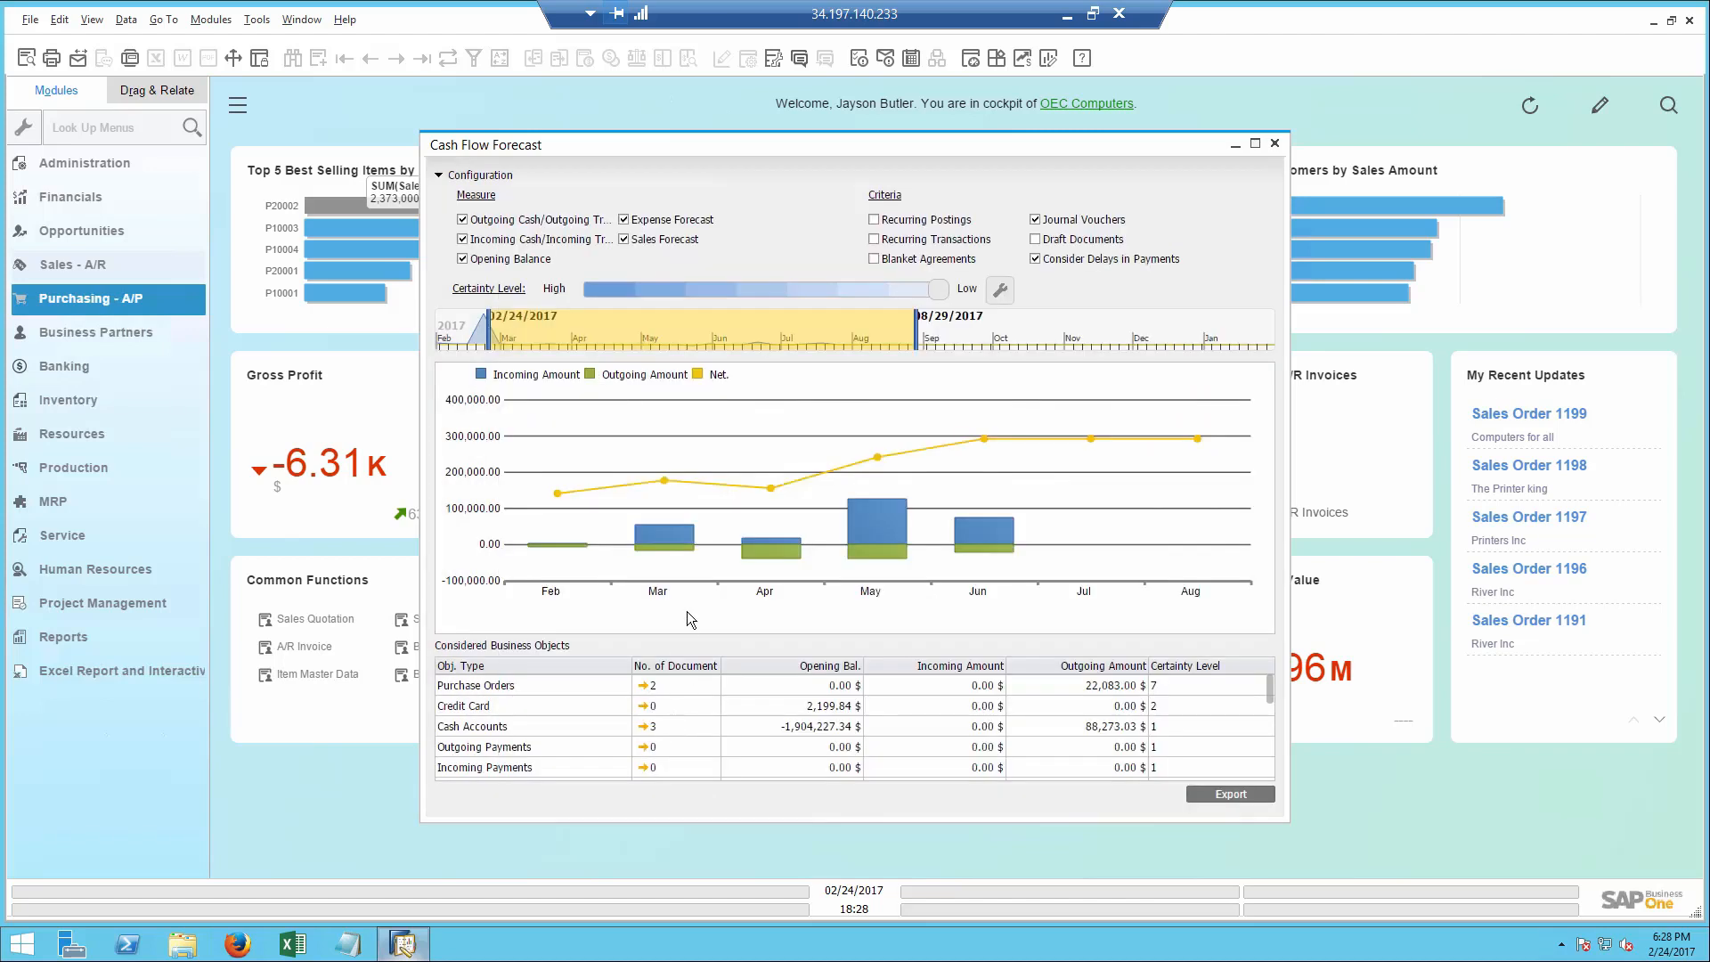